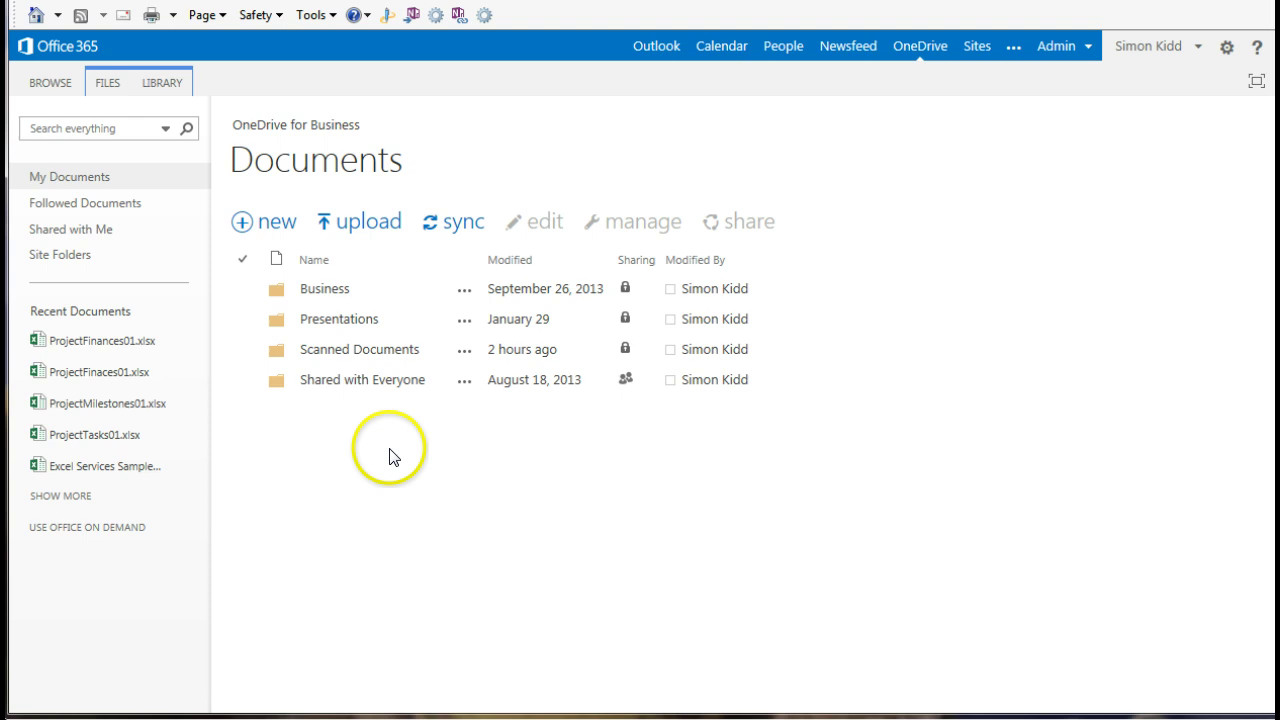
- Preview the details of Health Insurance Group - v2 in the Presentations folder
{"action": "left_click", "coordinate": [322, 324]}
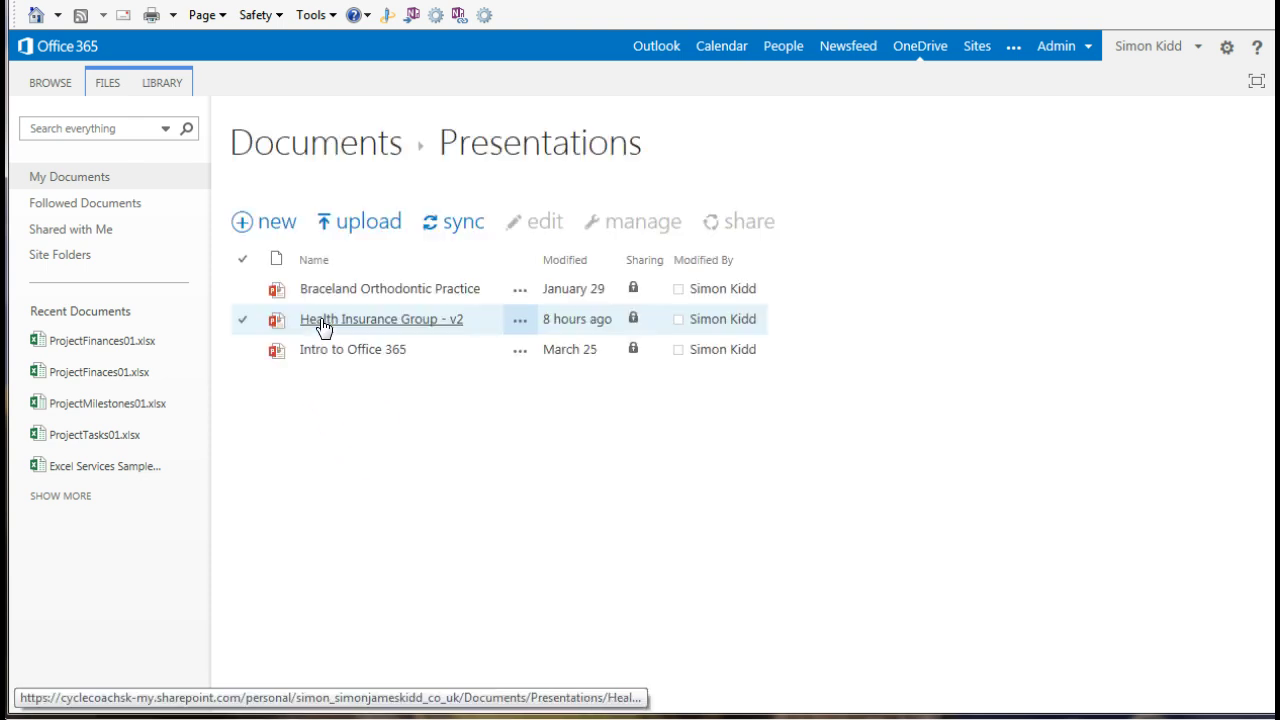
{"action": "left_click", "coordinate": [520, 322]}
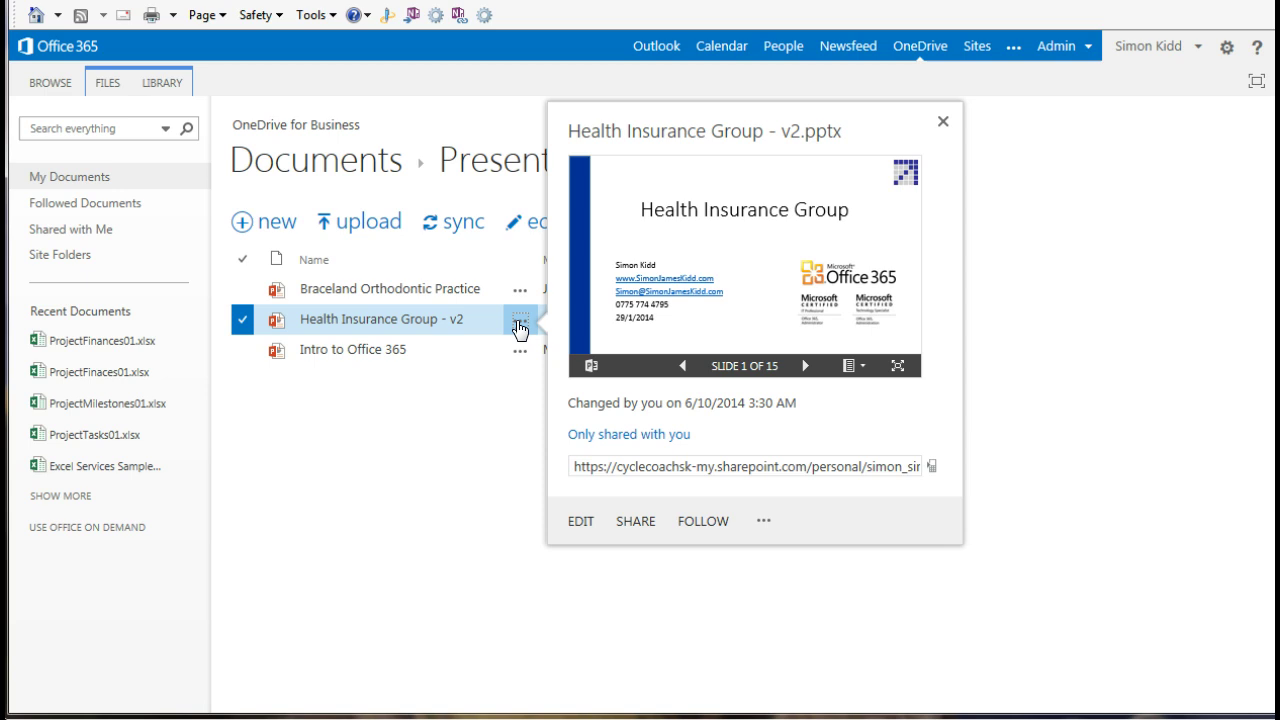
{"action": "left_click", "coordinate": [481, 462]}
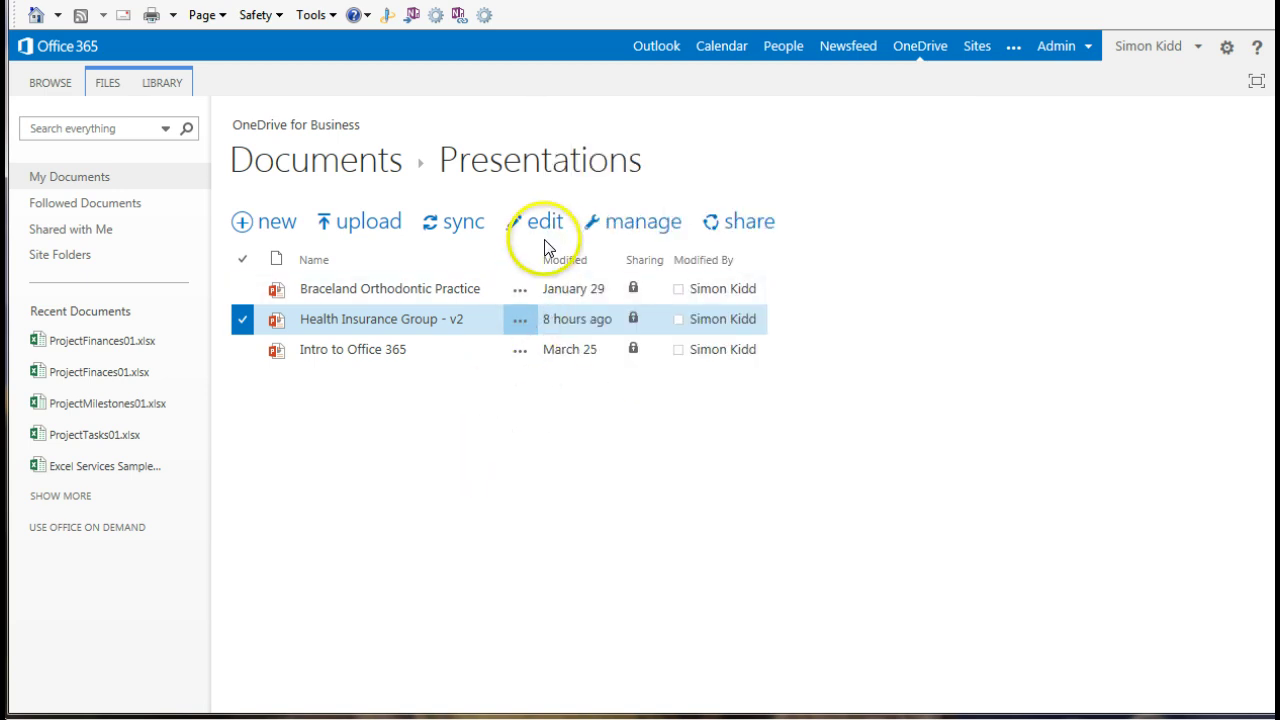
- Drop a Word file into the Shared with Everyone folder and return to Documents
{"action": "left_click", "coordinate": [738, 226]}
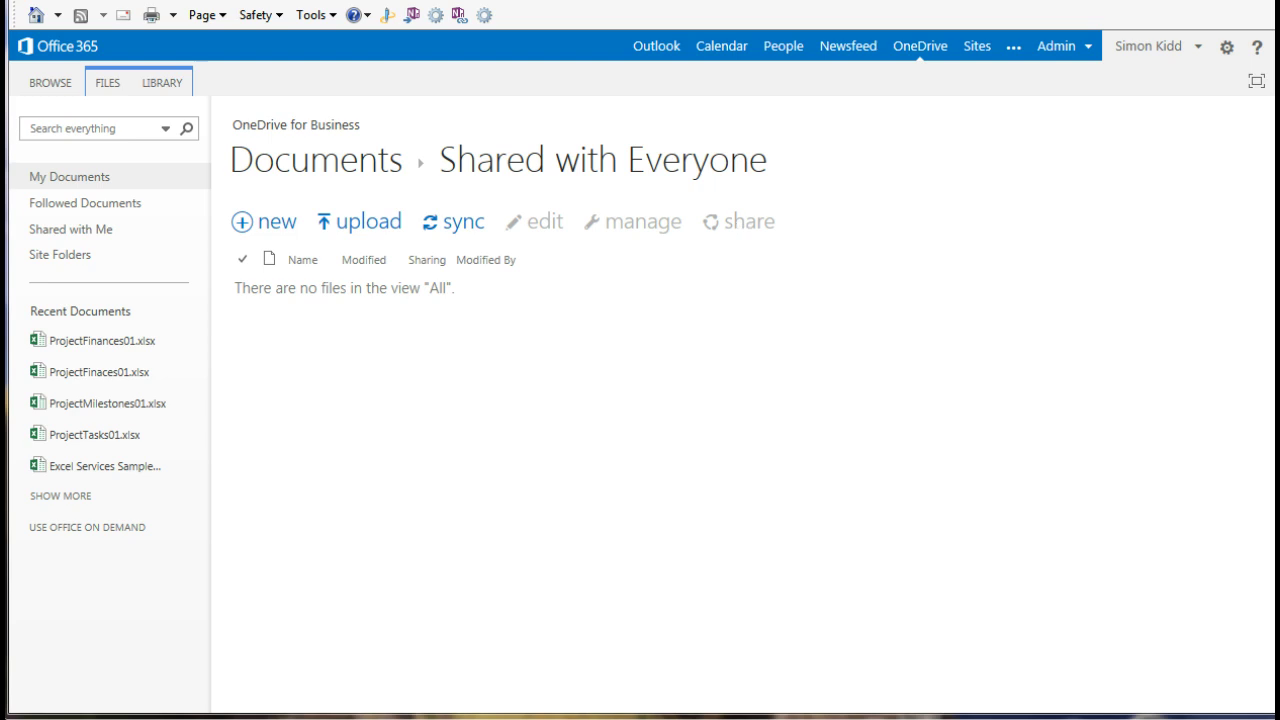
{"action": "left_click_drag", "start_coordinate": [954, 306], "coordinate": [528, 320]}
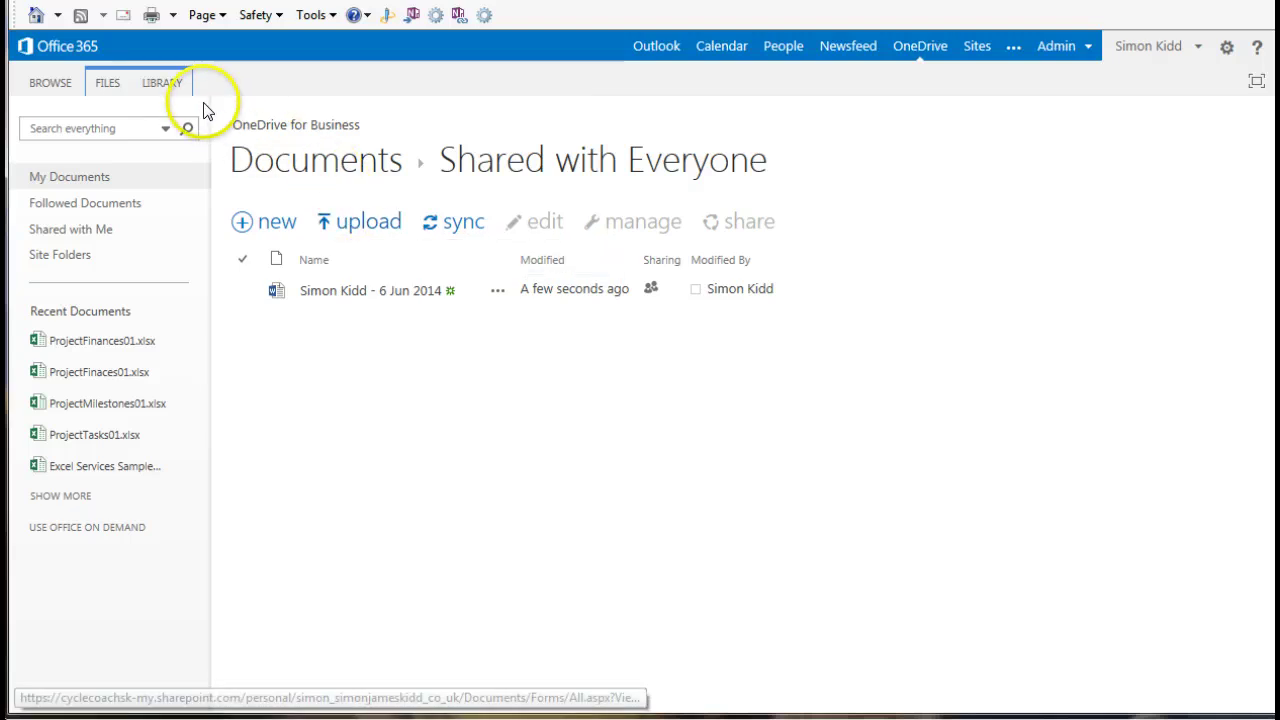
{"action": "left_click", "coordinate": [164, 86]}
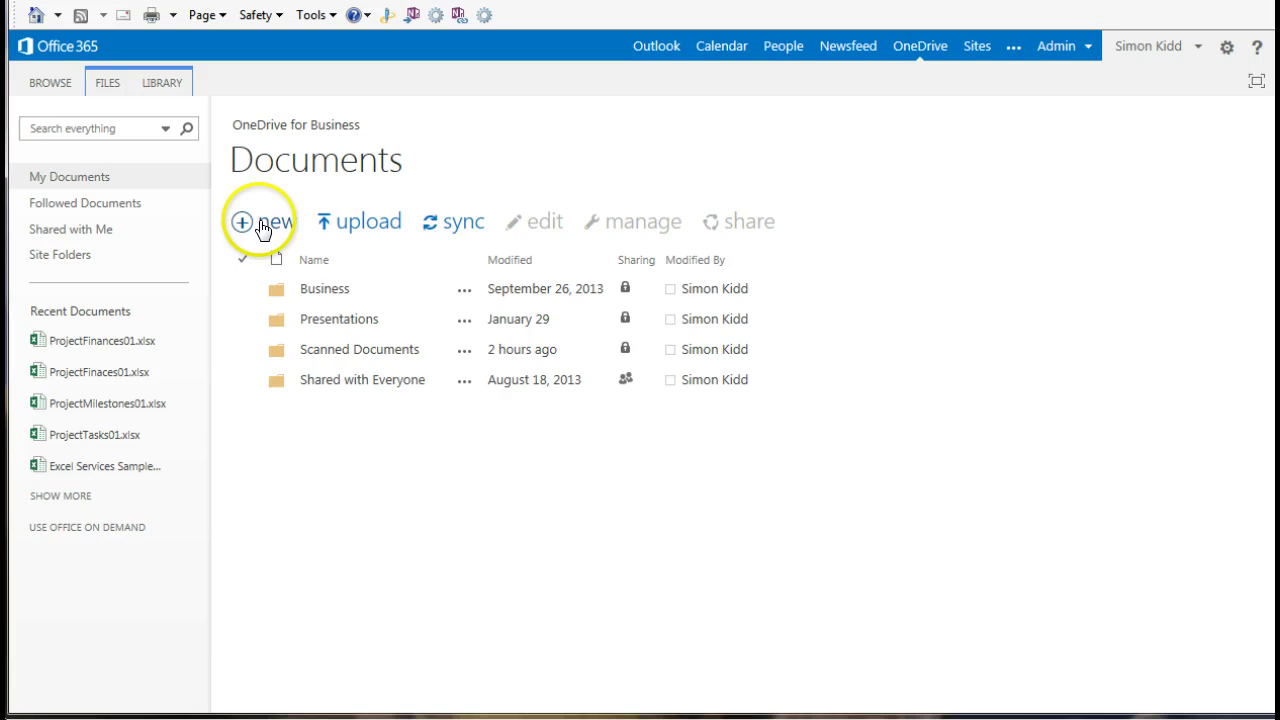
- Create the folders 'monthly reports', 'sales reports' and 'finances' one after another from New > New folder
{"action": "left_click", "coordinate": [266, 233]}
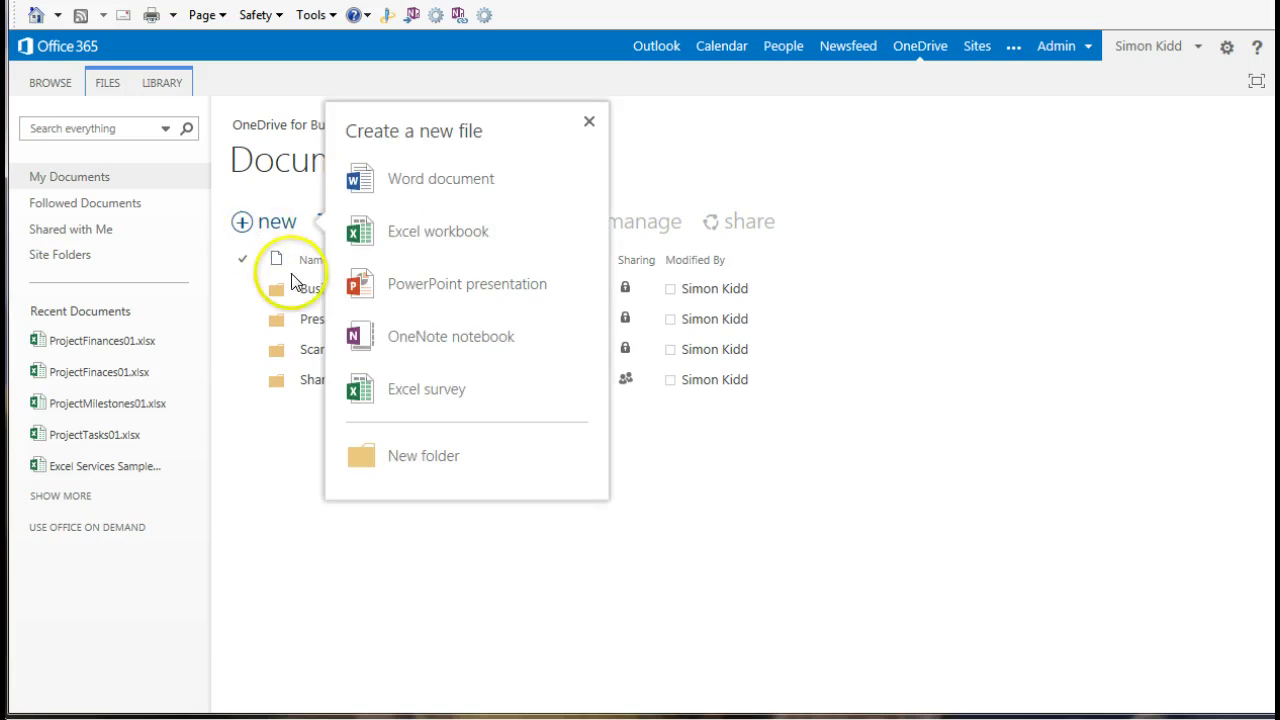
{"action": "left_click", "coordinate": [410, 452]}
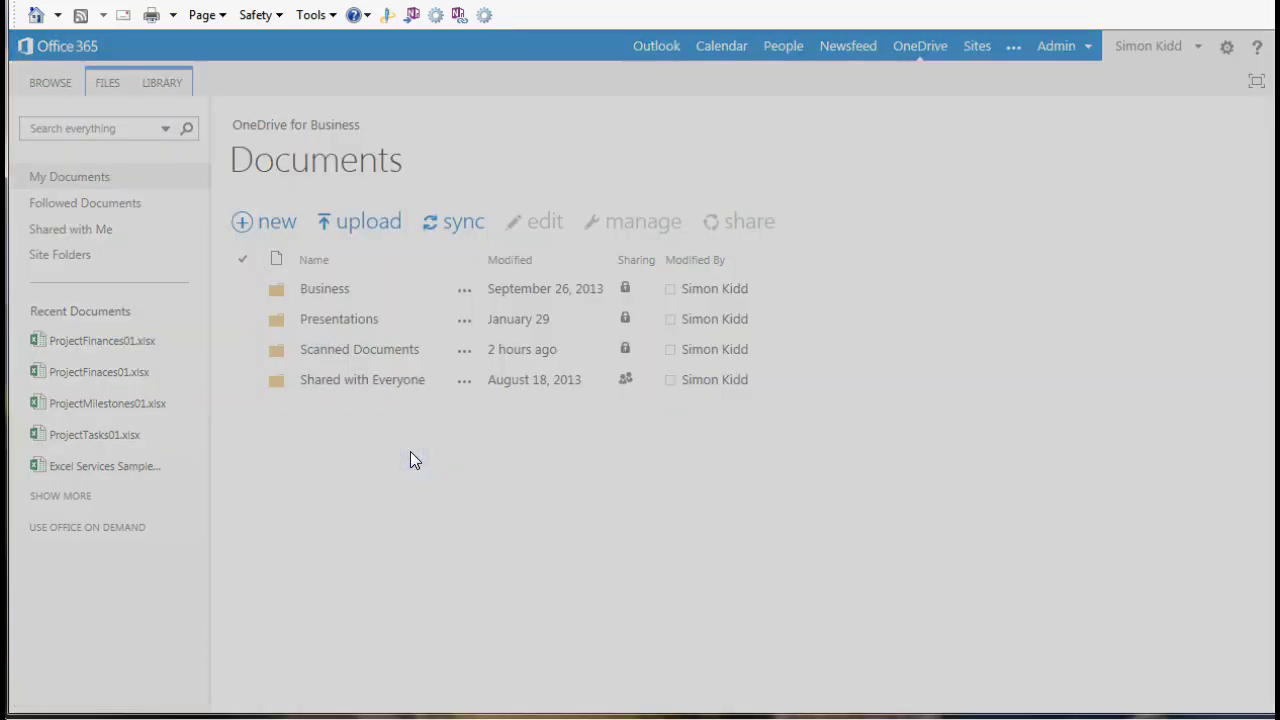
{"action": "type", "text": "mont"}
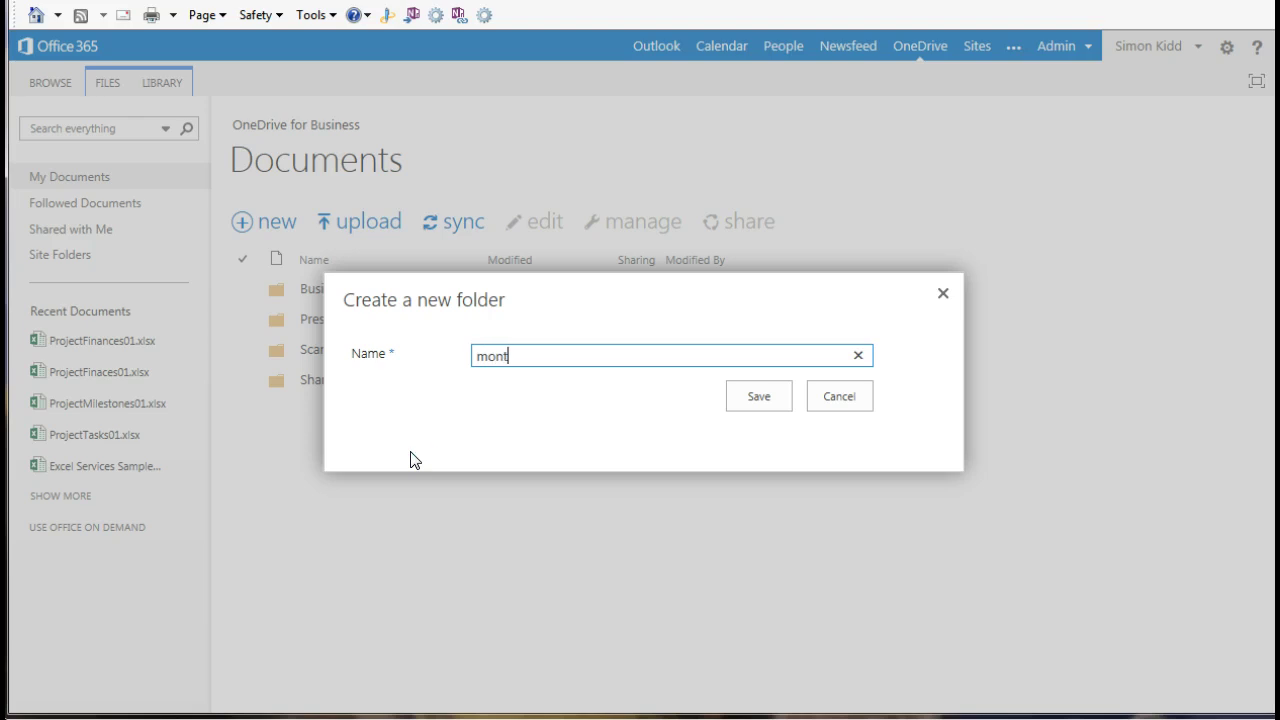
{"action": "type", "text": "hly reports"}
{"action": "left_click", "coordinate": [733, 406]}
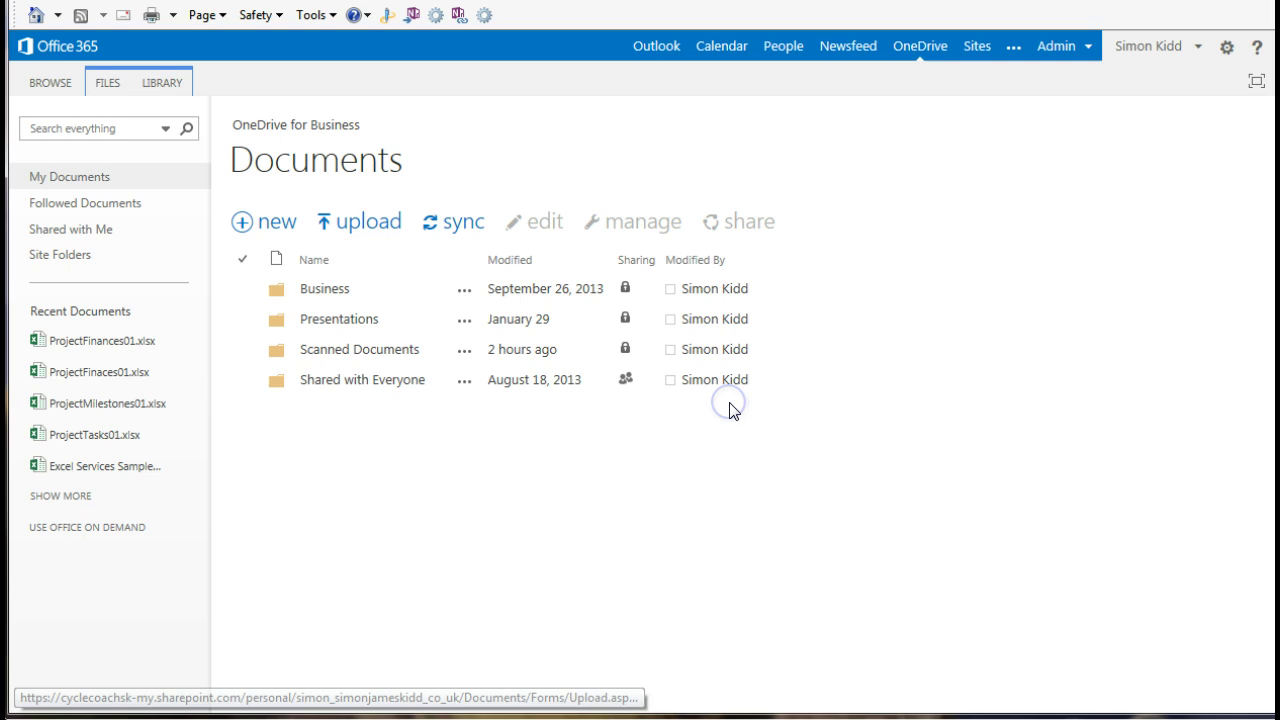
{"action": "left_click", "coordinate": [272, 224]}
{"action": "left_click", "coordinate": [422, 461]}
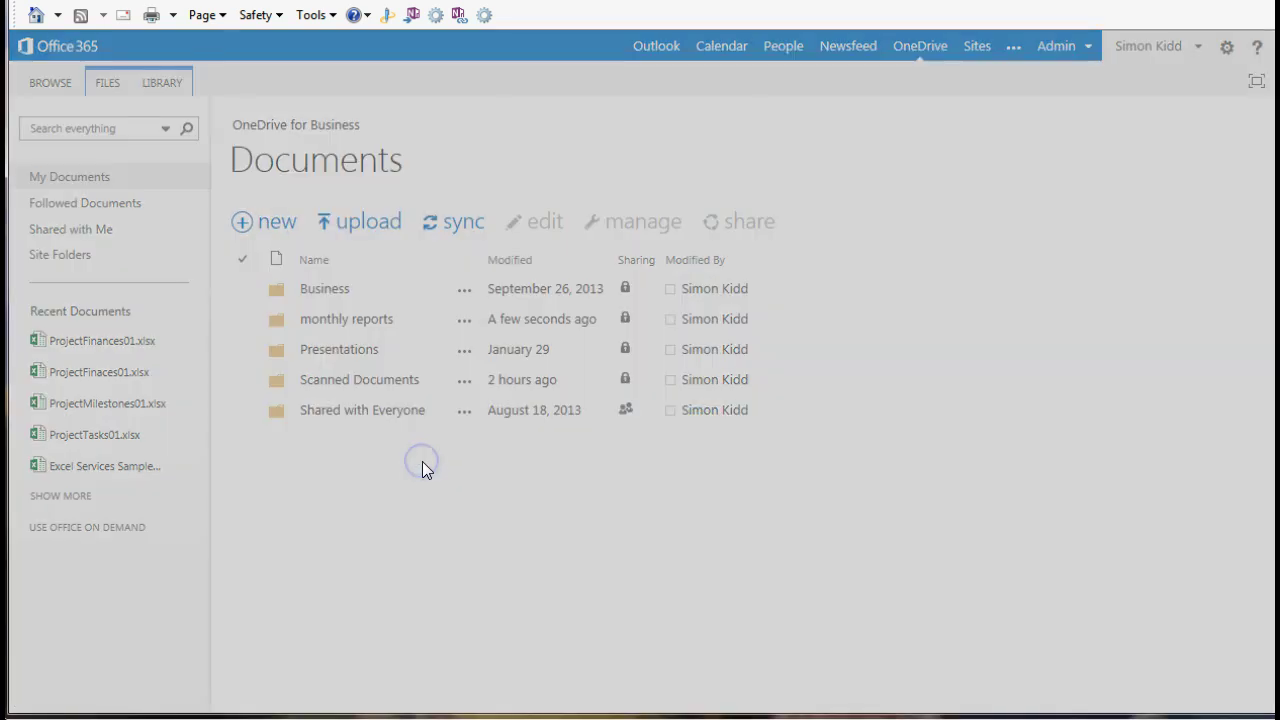
{"action": "type", "text": "sal"}
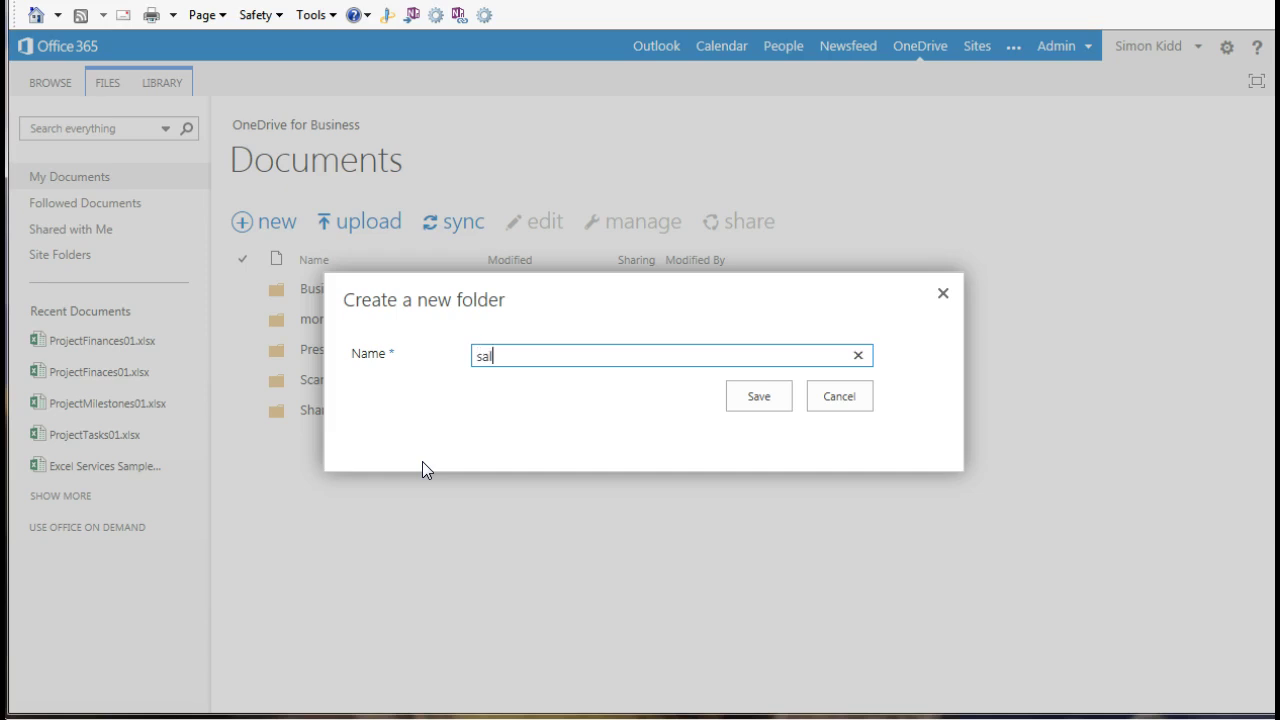
{"action": "type", "text": "es reports"}
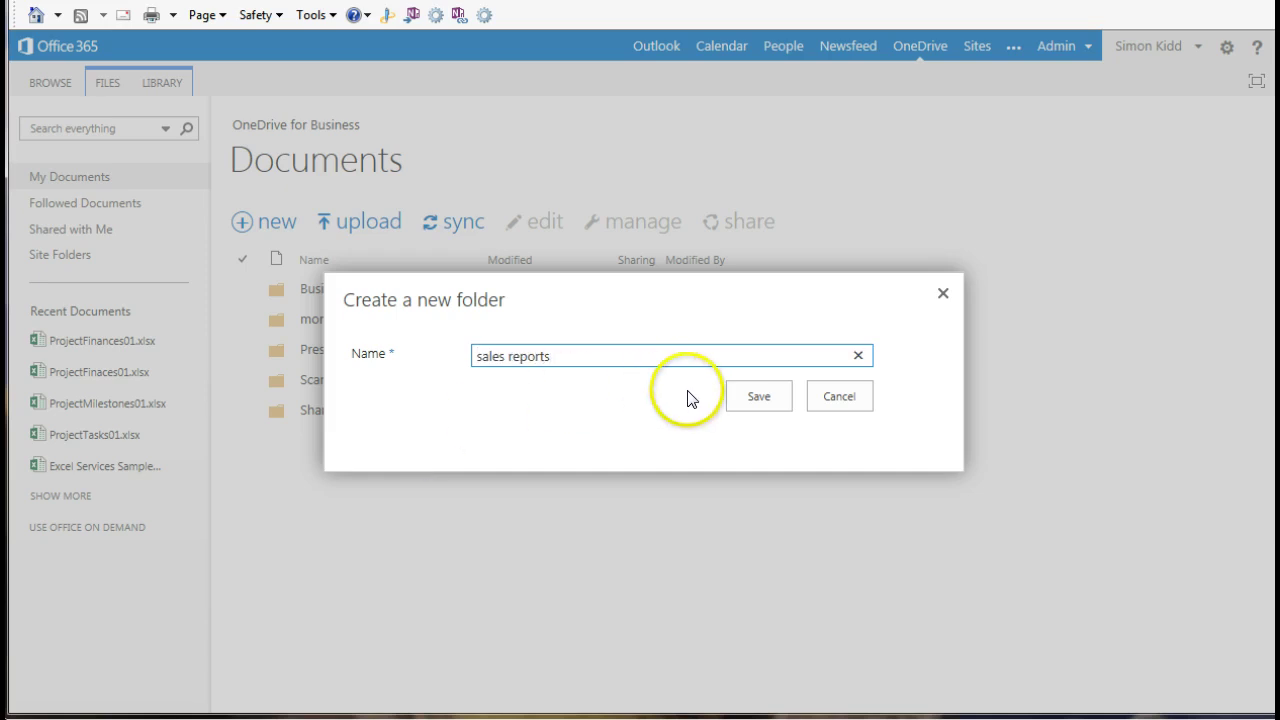
{"action": "left_click", "coordinate": [740, 394]}
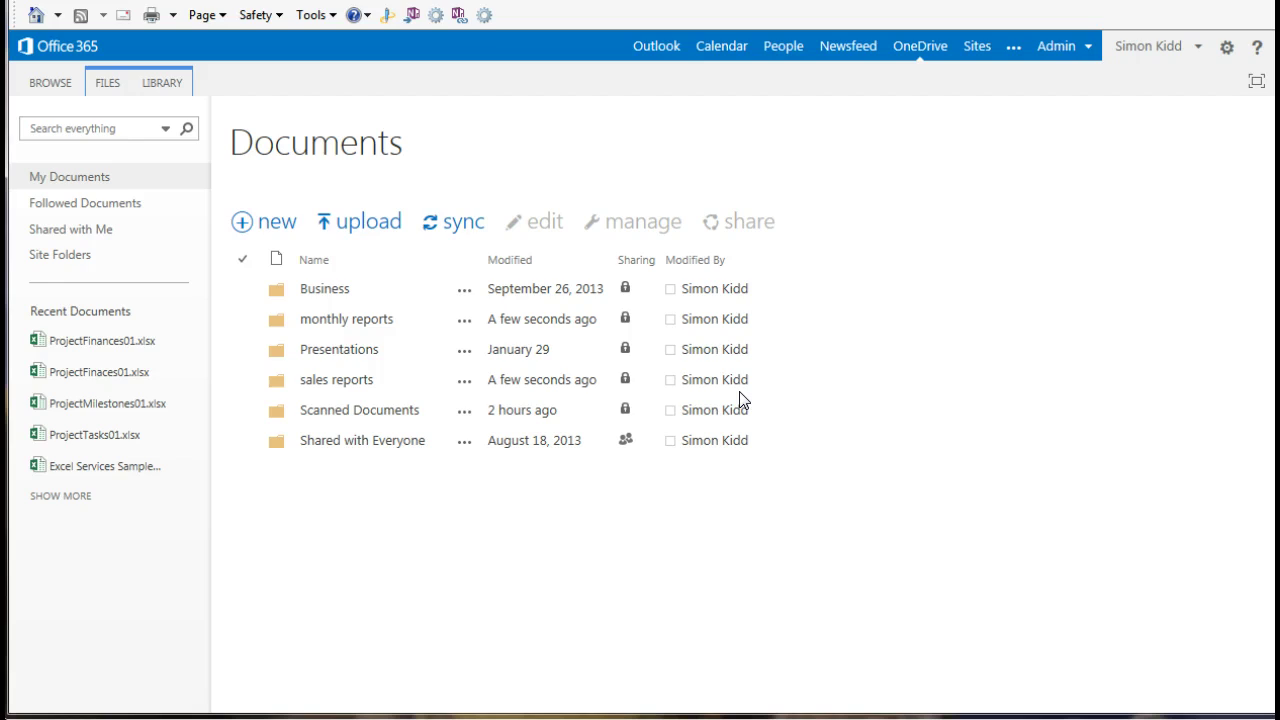
{"action": "left_click", "coordinate": [268, 224]}
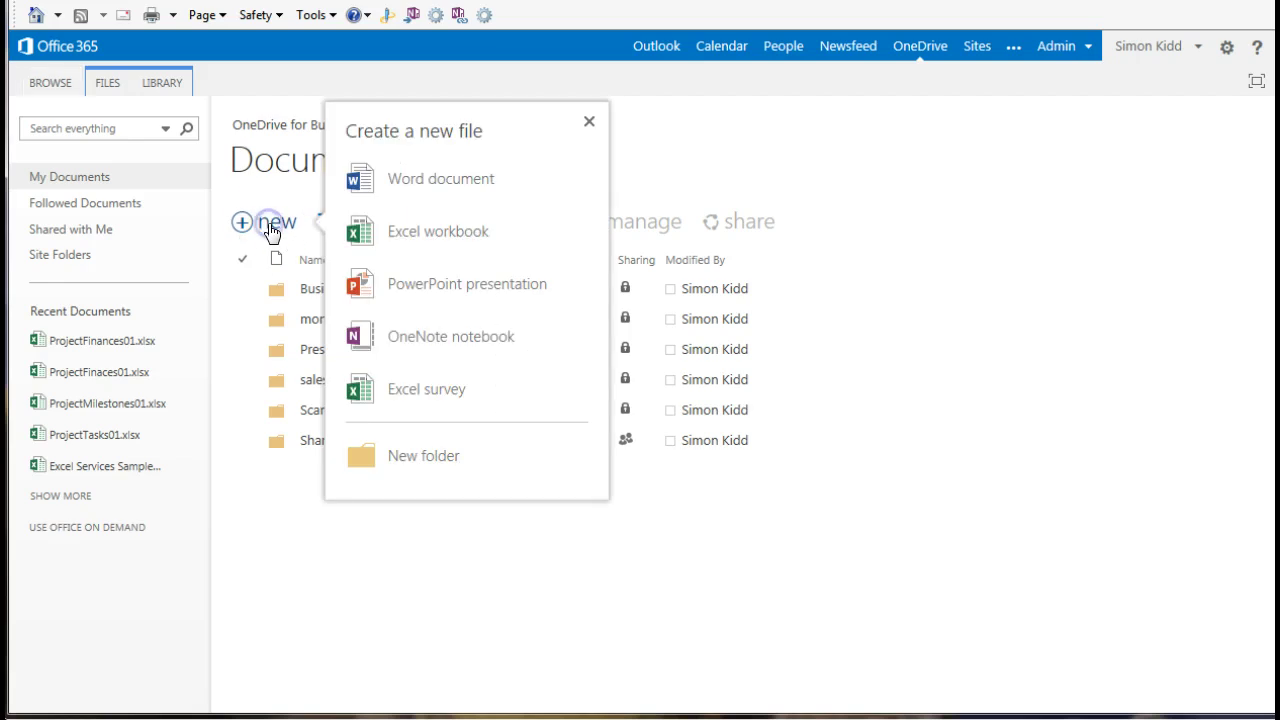
{"action": "left_click", "coordinate": [441, 454]}
{"action": "type", "text": "finances"}
{"action": "left_click", "coordinate": [740, 396]}
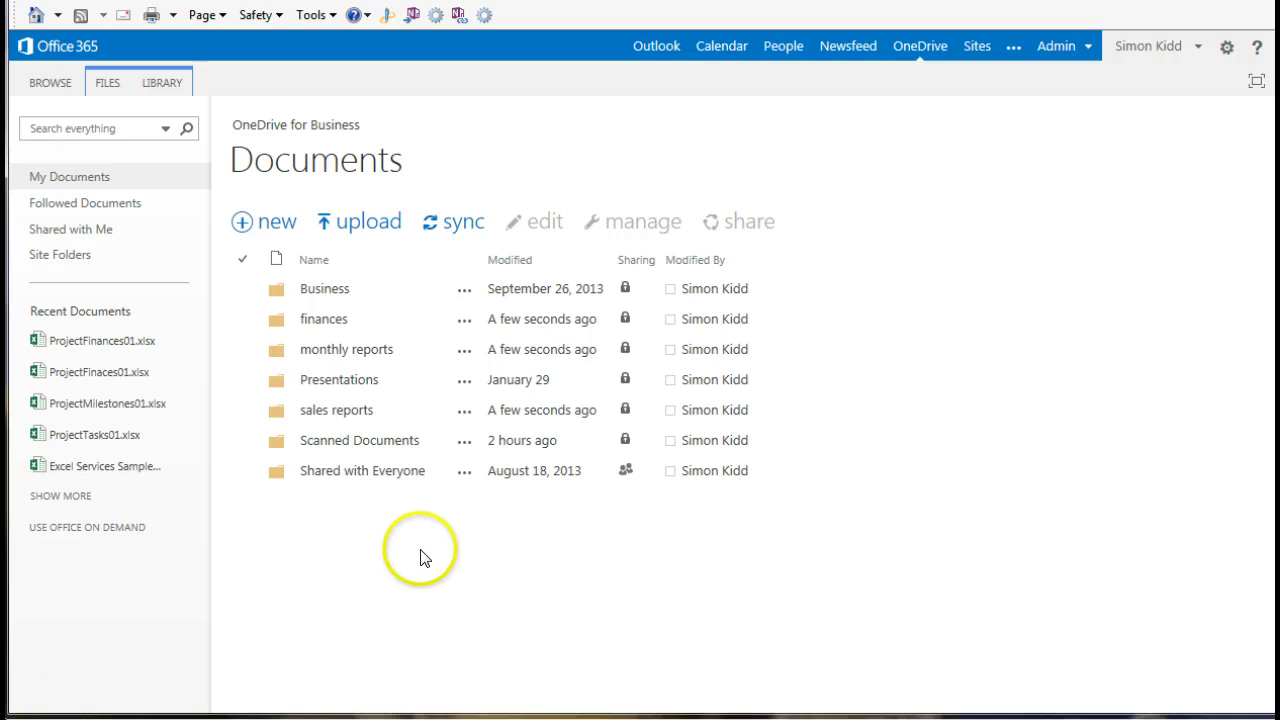
{"action": "left_click", "coordinate": [331, 393]}
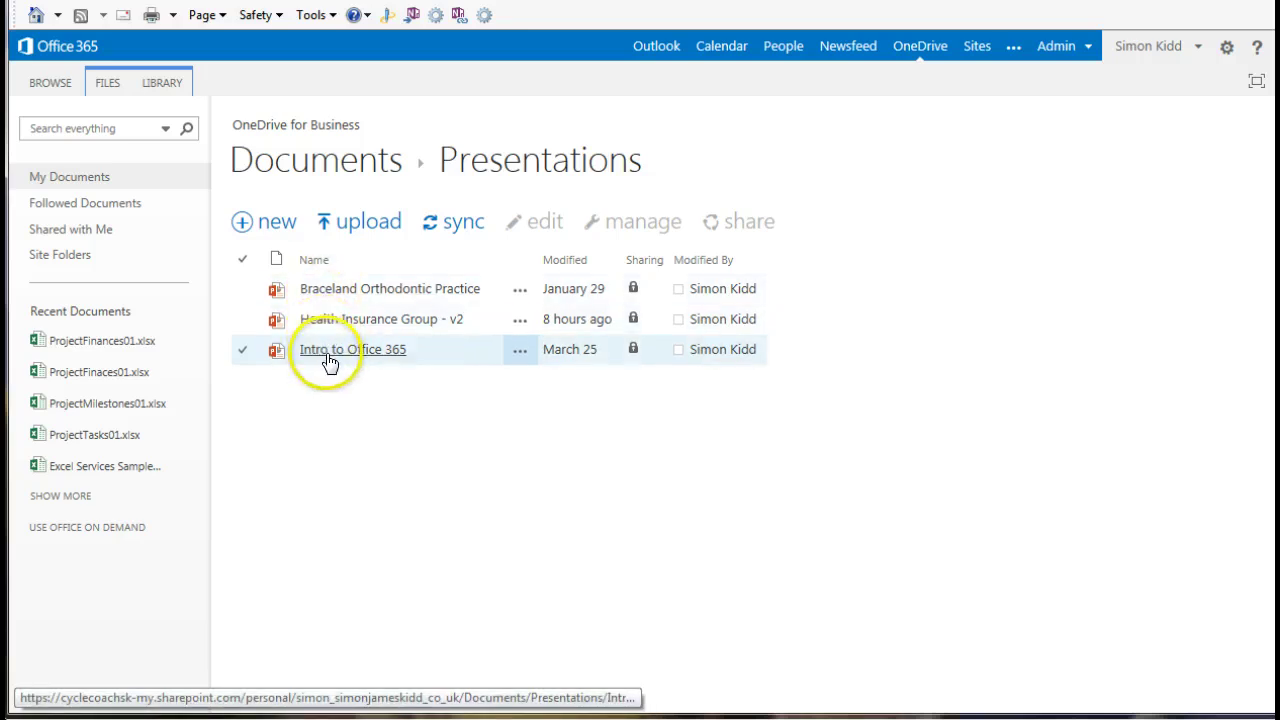
{"action": "left_click", "coordinate": [520, 354]}
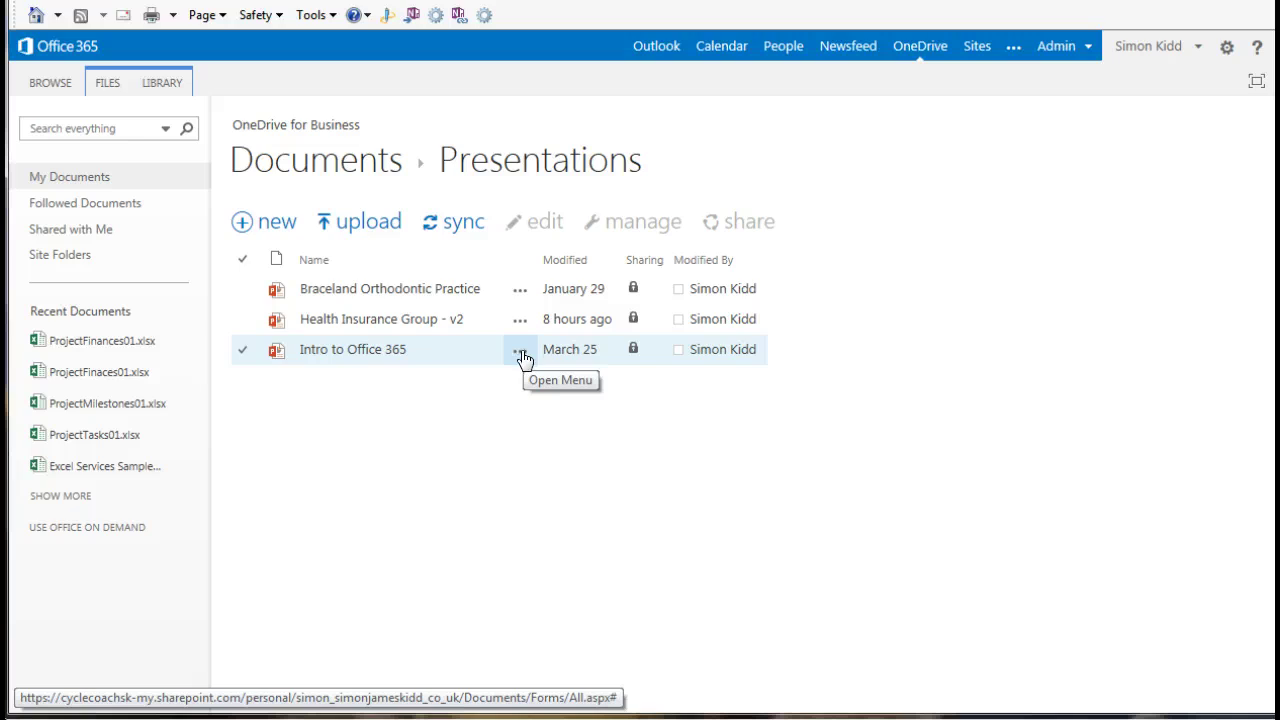
{"action": "left_click", "coordinate": [521, 355]}
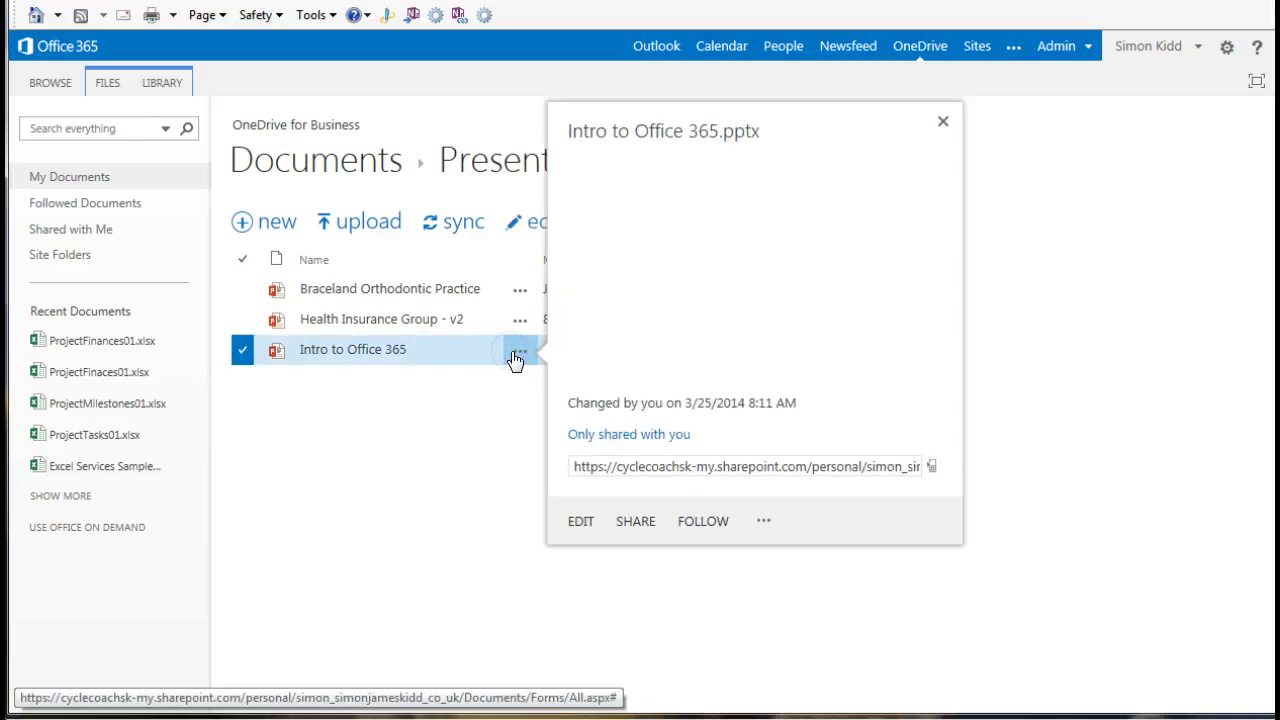
{"action": "left_click", "coordinate": [677, 320]}
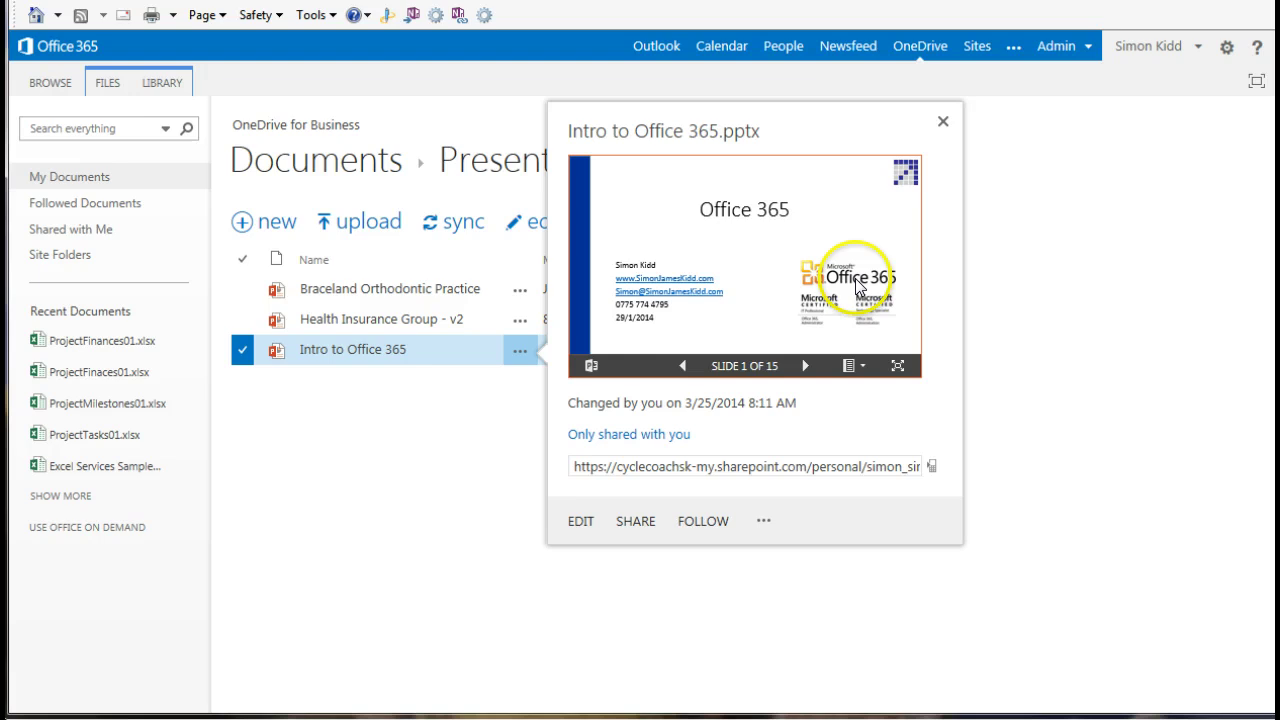
{"action": "left_click", "coordinate": [802, 366]}
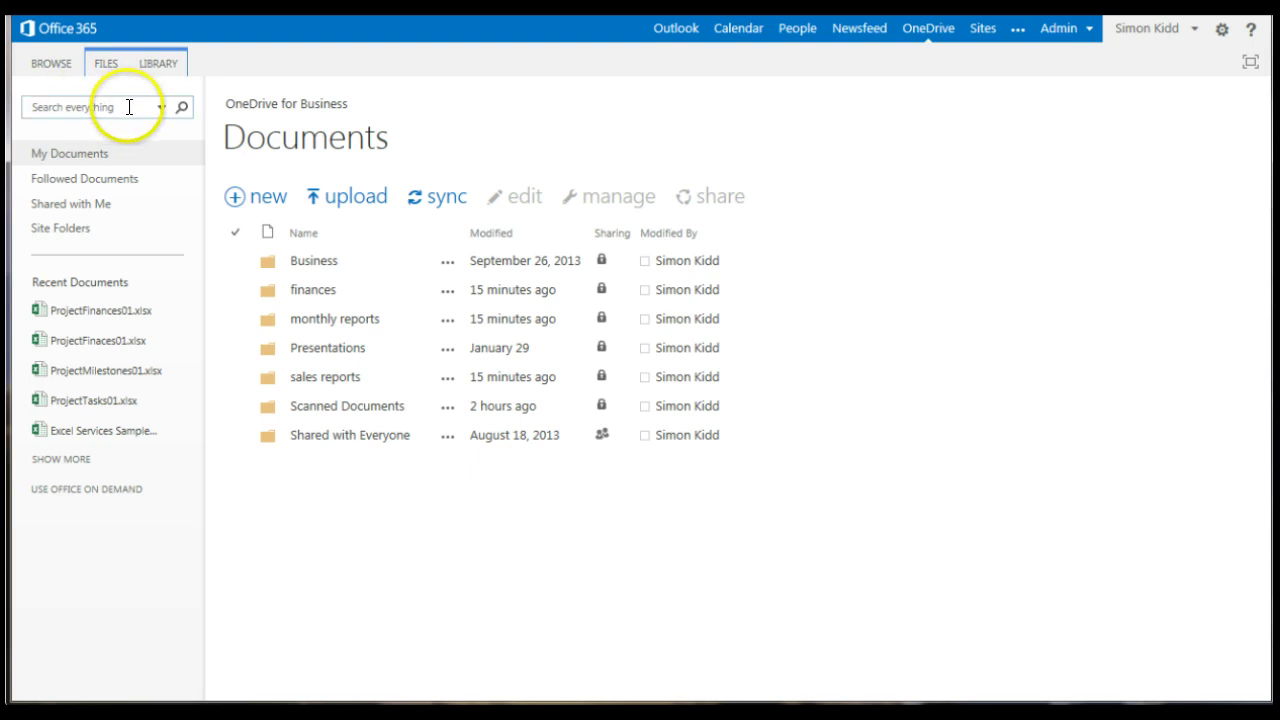
- Search all content for 'marconi' and scroll down the matching CV in Word Online
{"action": "left_click", "coordinate": [129, 106]}
{"action": "type", "text": "m"}
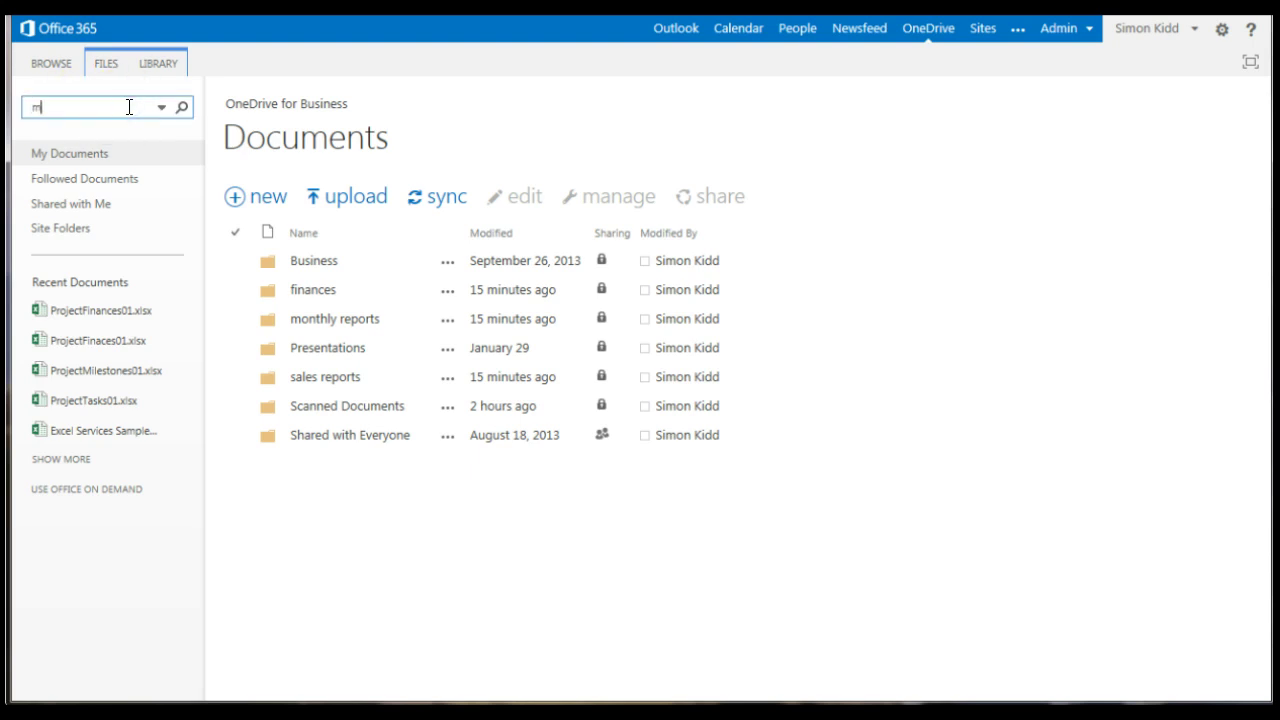
{"action": "type", "text": "aiconi"}
{"action": "key", "text": "Return"}
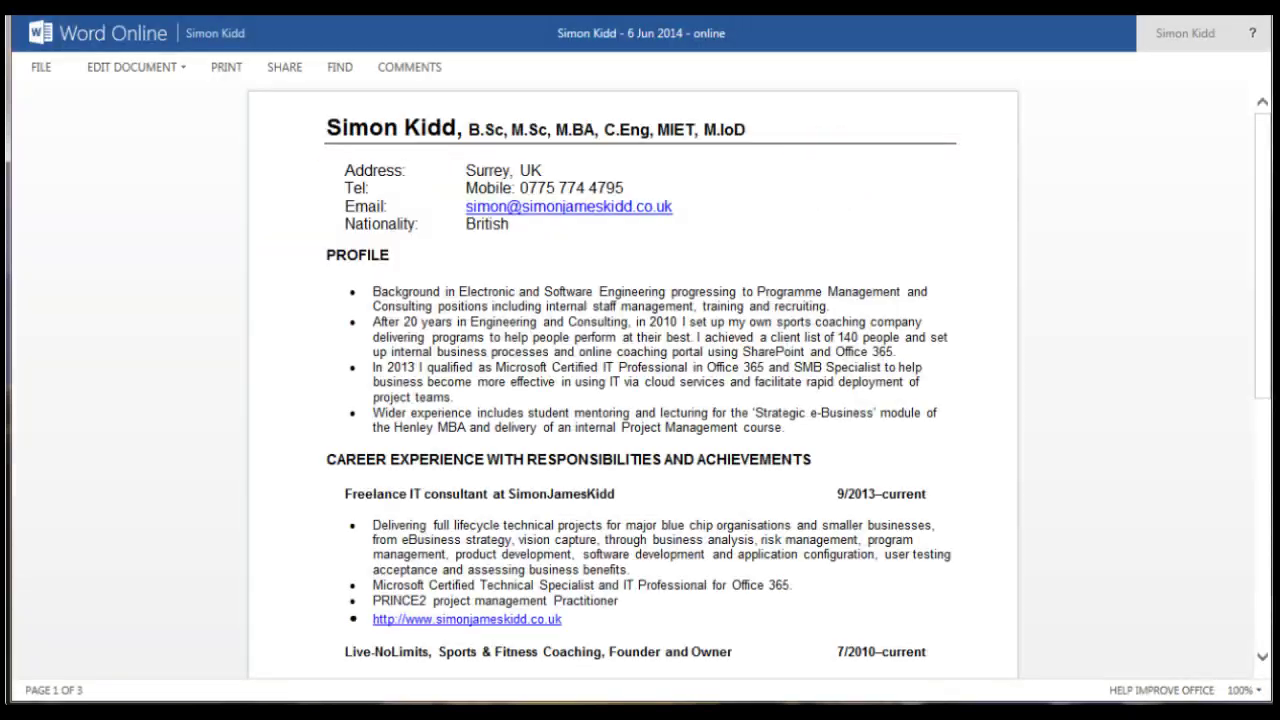
{"action": "left_click_drag", "start_coordinate": [1260, 157], "coordinate": [1260, 405]}
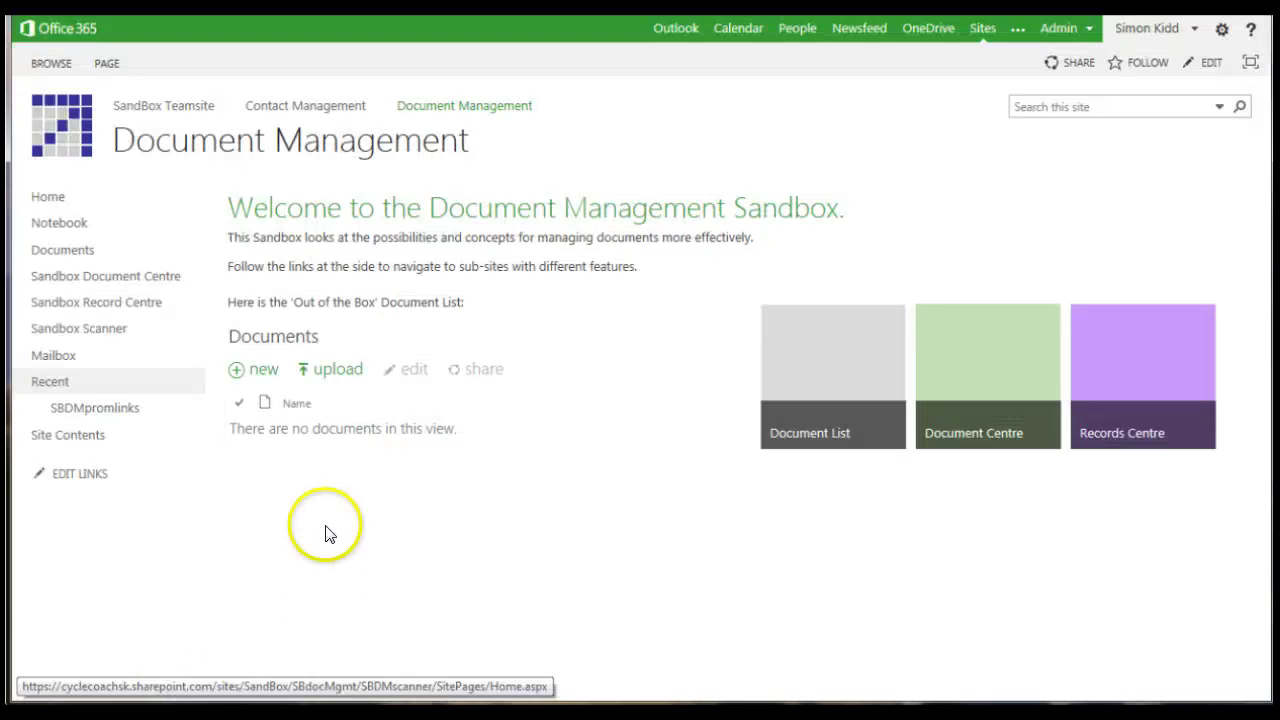
- Open the Document Management site's Documents library and show its FILES ribbon
{"action": "left_click", "coordinate": [64, 254]}
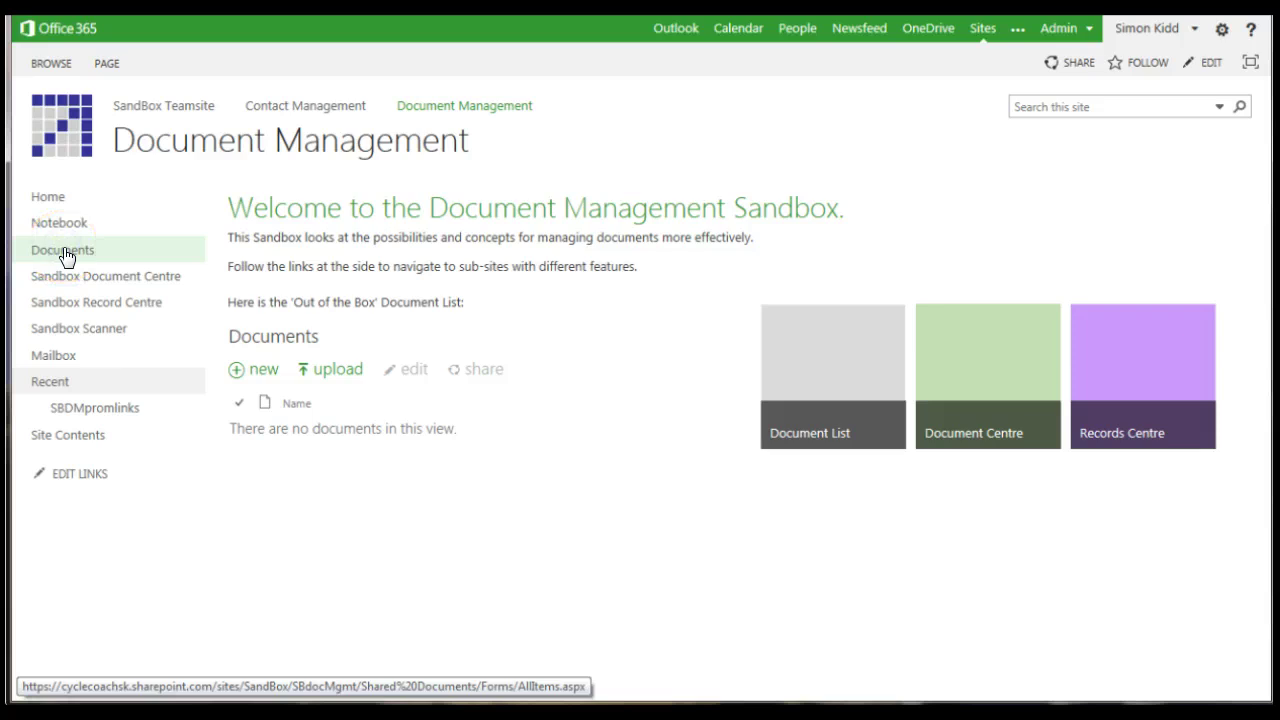
{"action": "left_click", "coordinate": [22, 438]}
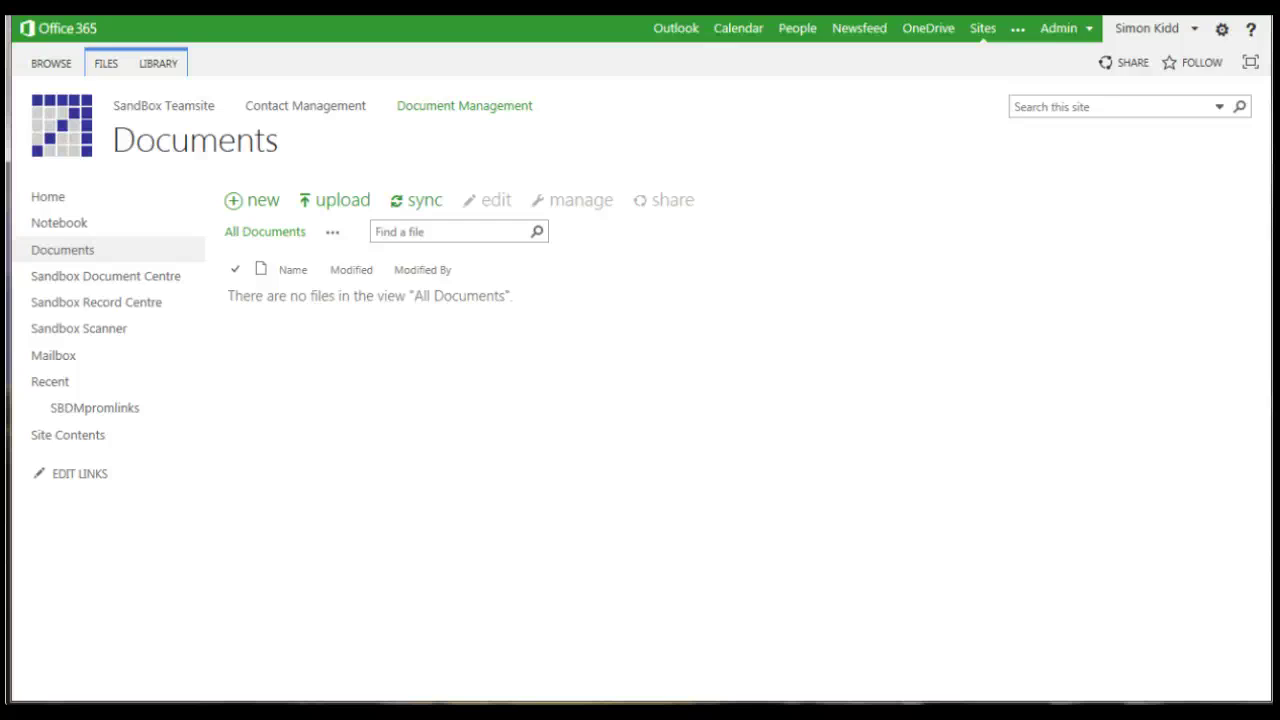
{"action": "left_click", "coordinate": [229, 529]}
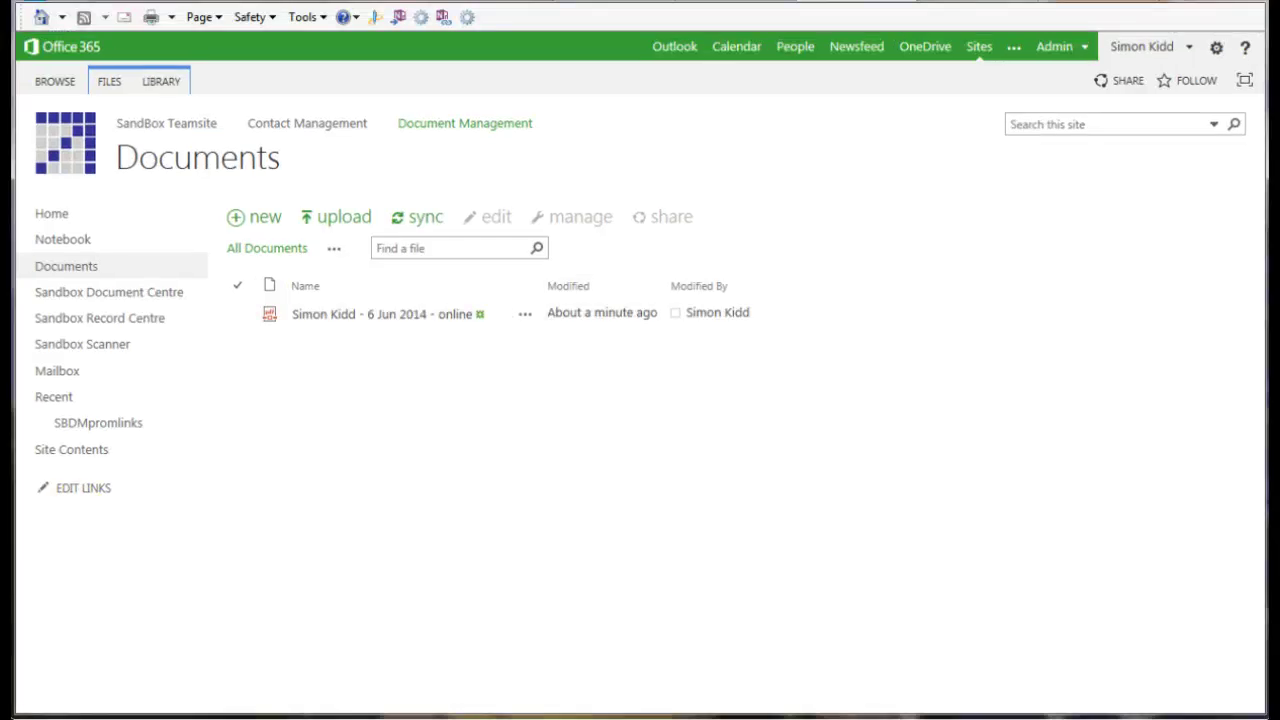
{"action": "left_click", "coordinate": [170, 201]}
{"action": "left_click", "coordinate": [145, 82]}
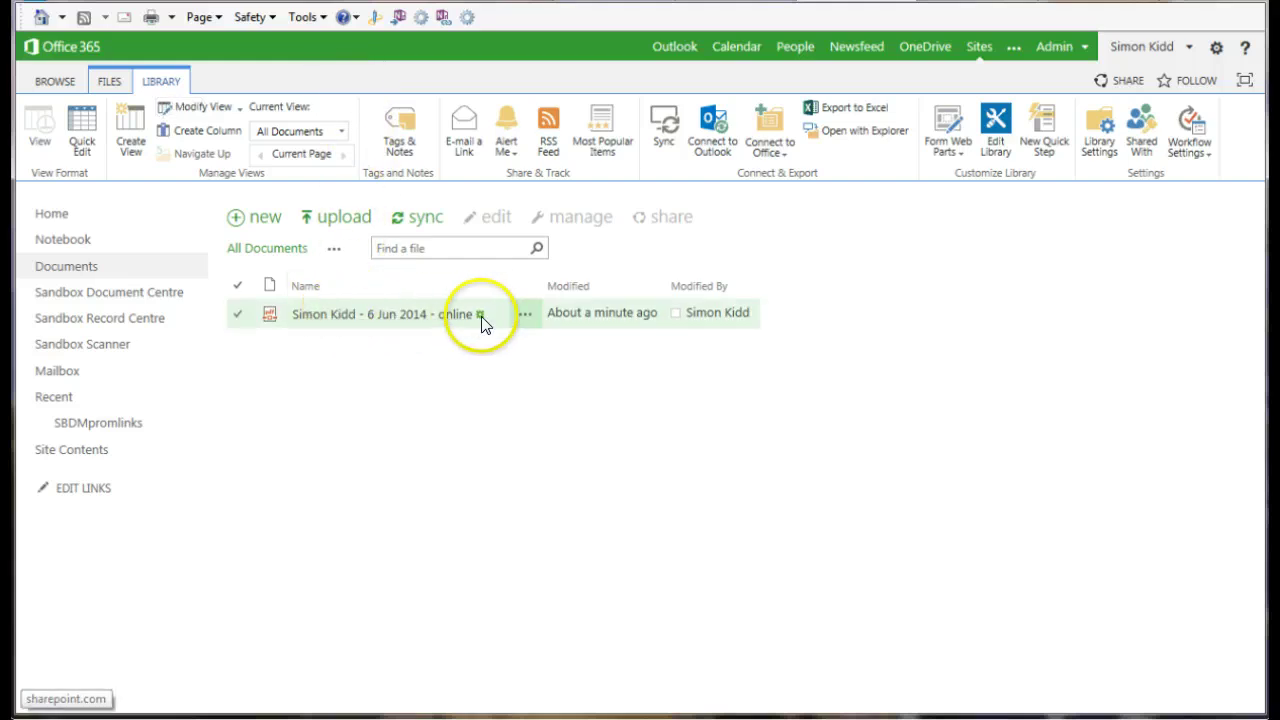
{"action": "left_click", "coordinate": [107, 81]}
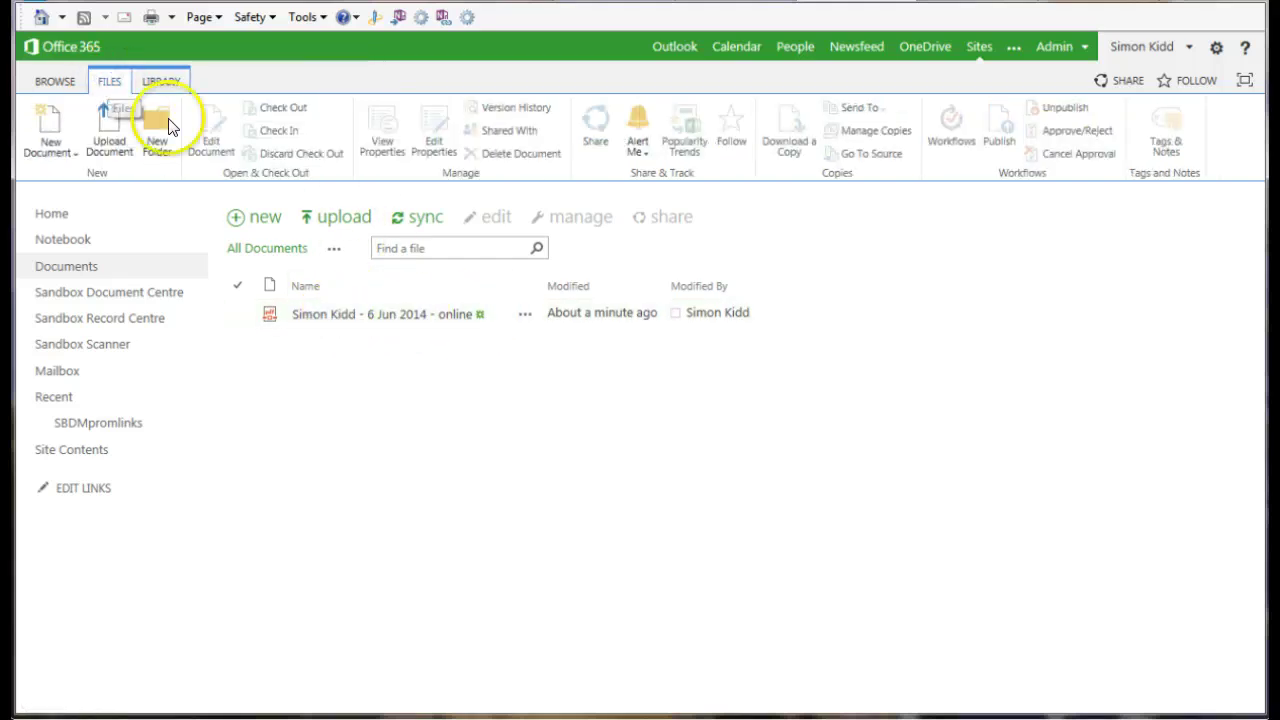
- Save a June 2014 CV title in the PDF's properties, then go to Site Settings
{"action": "left_click", "coordinate": [519, 317]}
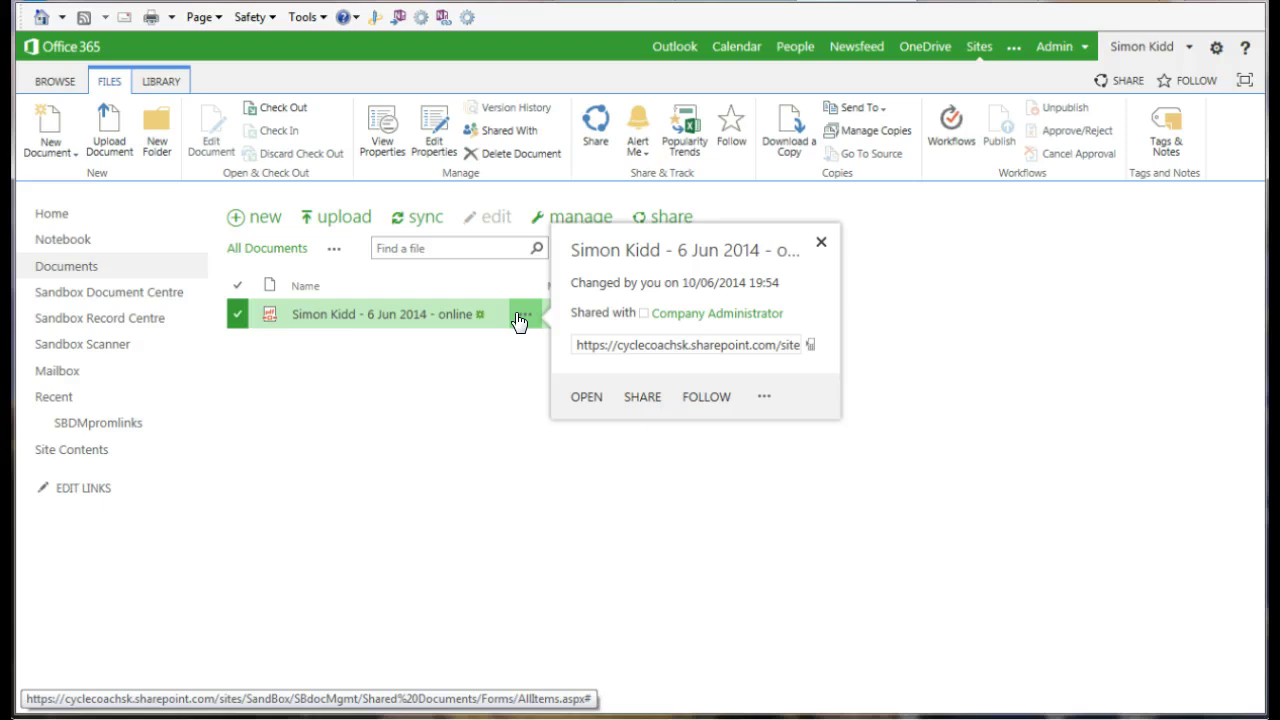
{"action": "left_click", "coordinate": [764, 396]}
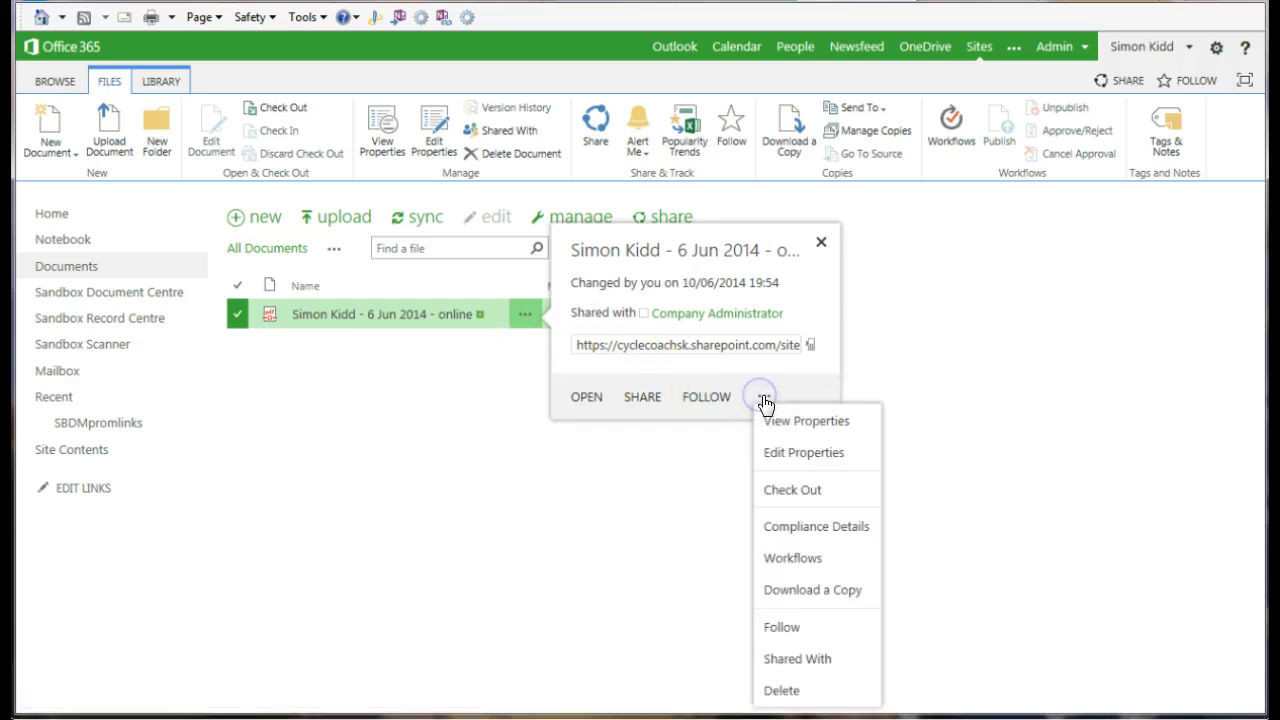
{"action": "left_click", "coordinate": [778, 452]}
{"action": "left_click", "coordinate": [480, 260]}
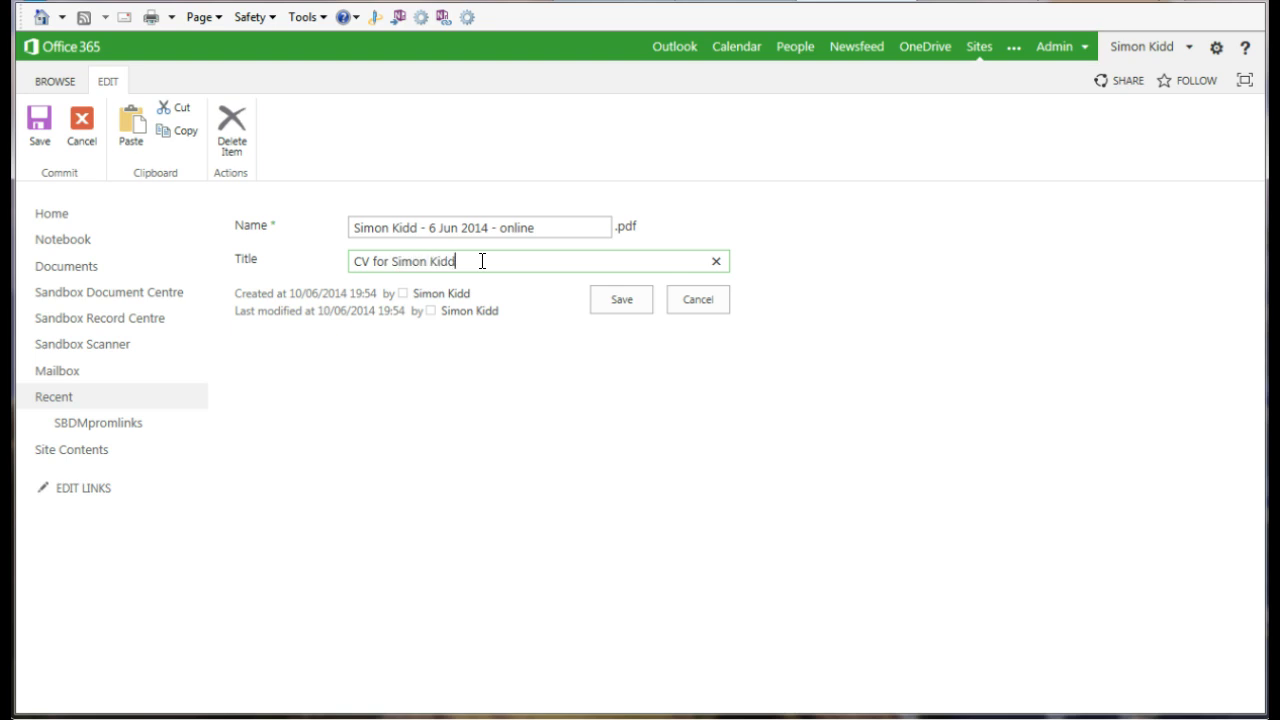
{"action": "left_click", "coordinate": [622, 300]}
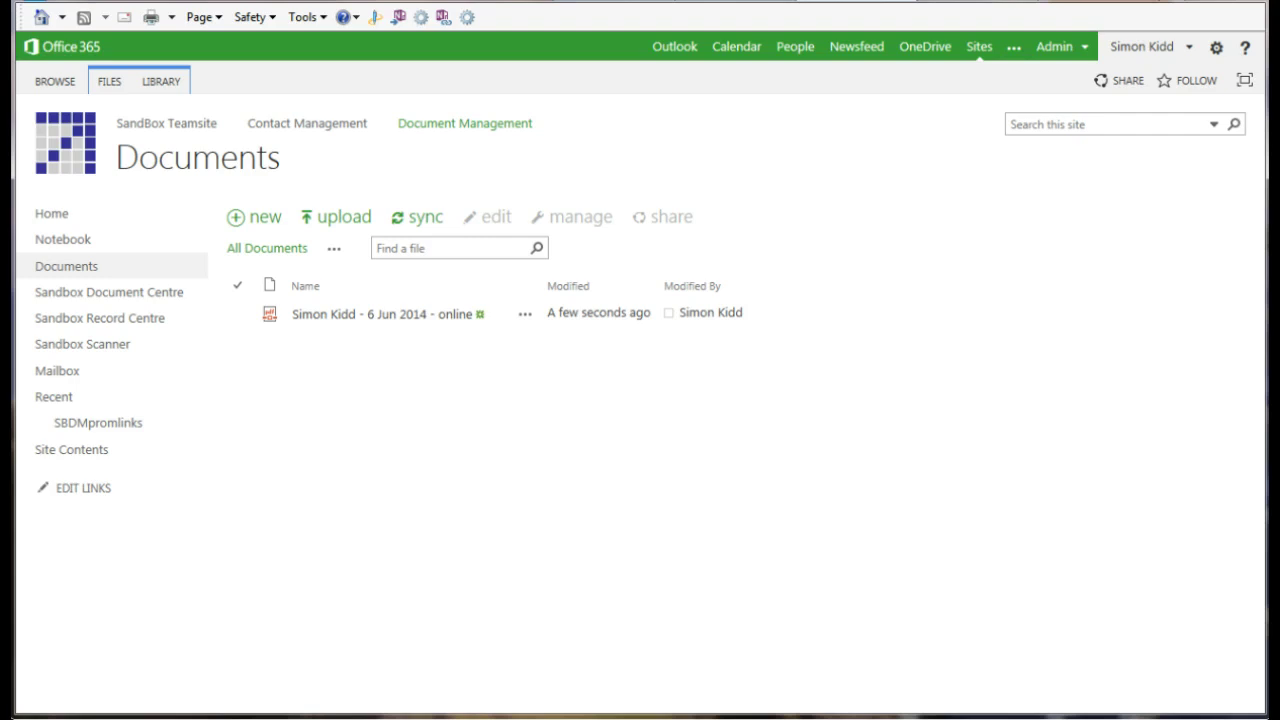
{"action": "left_click", "coordinate": [1214, 49]}
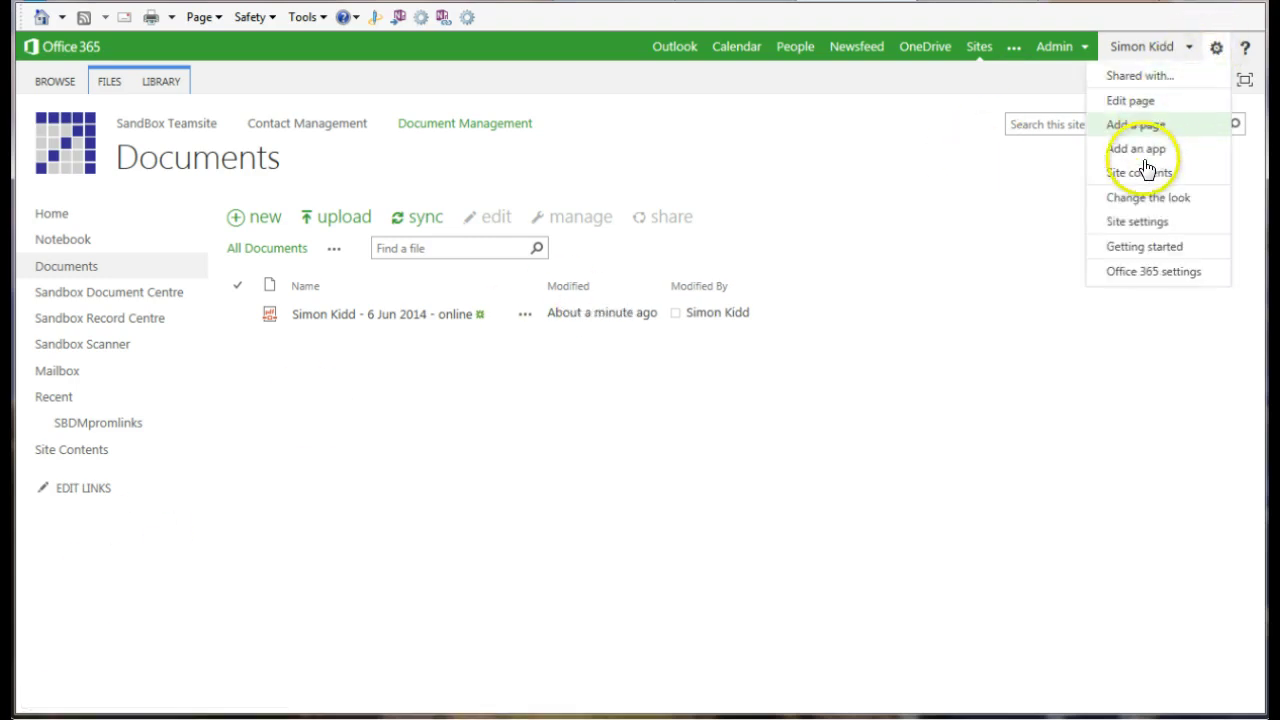
{"action": "left_click", "coordinate": [1135, 221]}
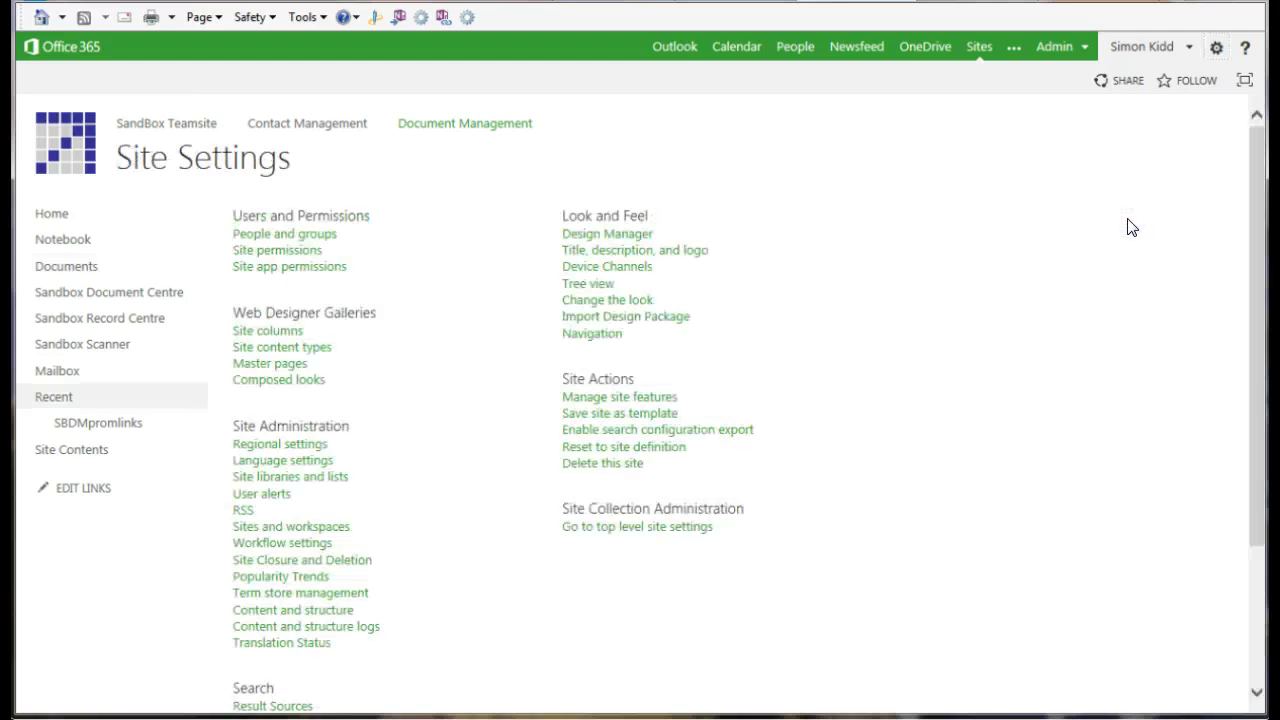
- Review the list of site columns
{"action": "left_click", "coordinate": [277, 333]}
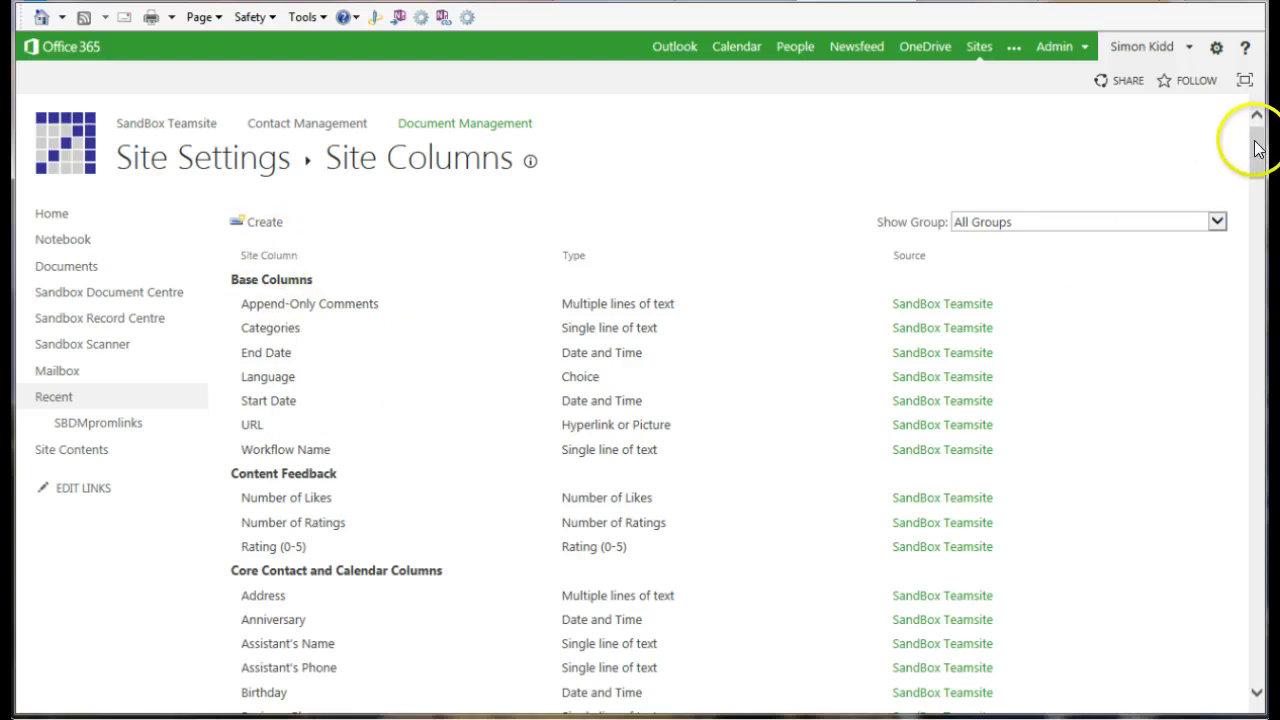
{"action": "left_click_drag", "start_coordinate": [1258, 148], "coordinate": [1203, 337]}
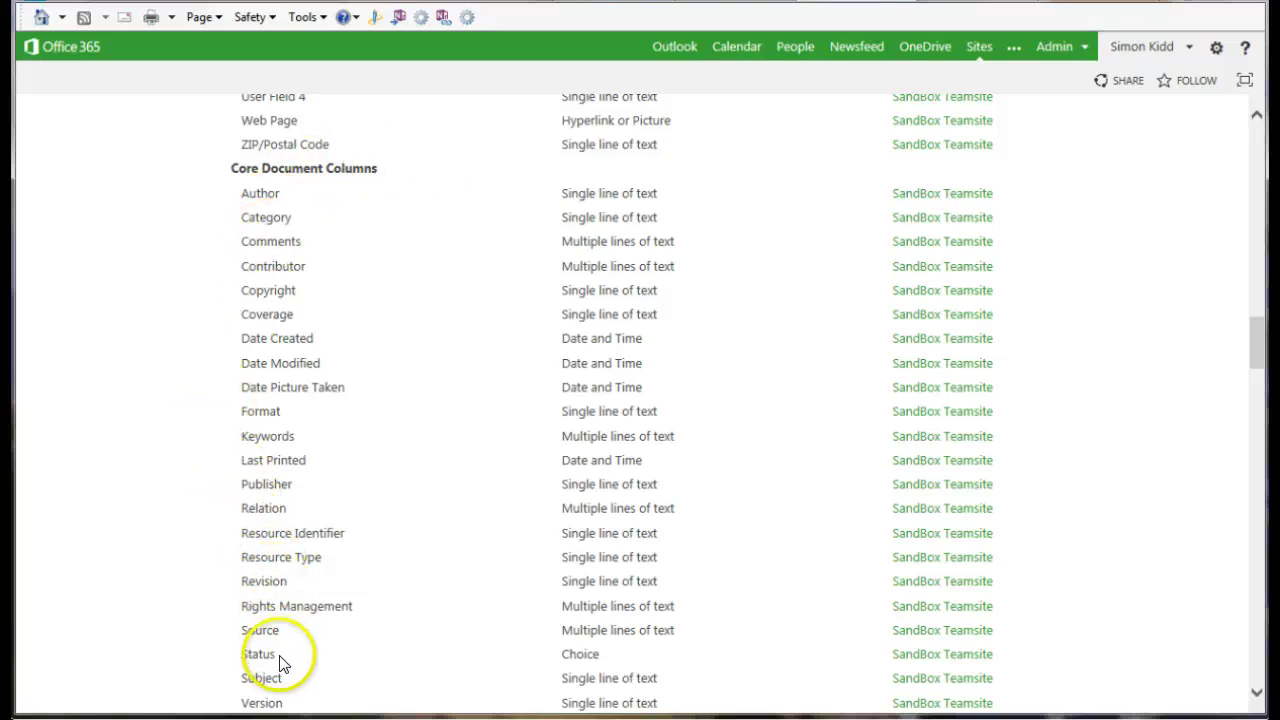
{"action": "left_click_drag", "start_coordinate": [1252, 343], "coordinate": [1255, 368]}
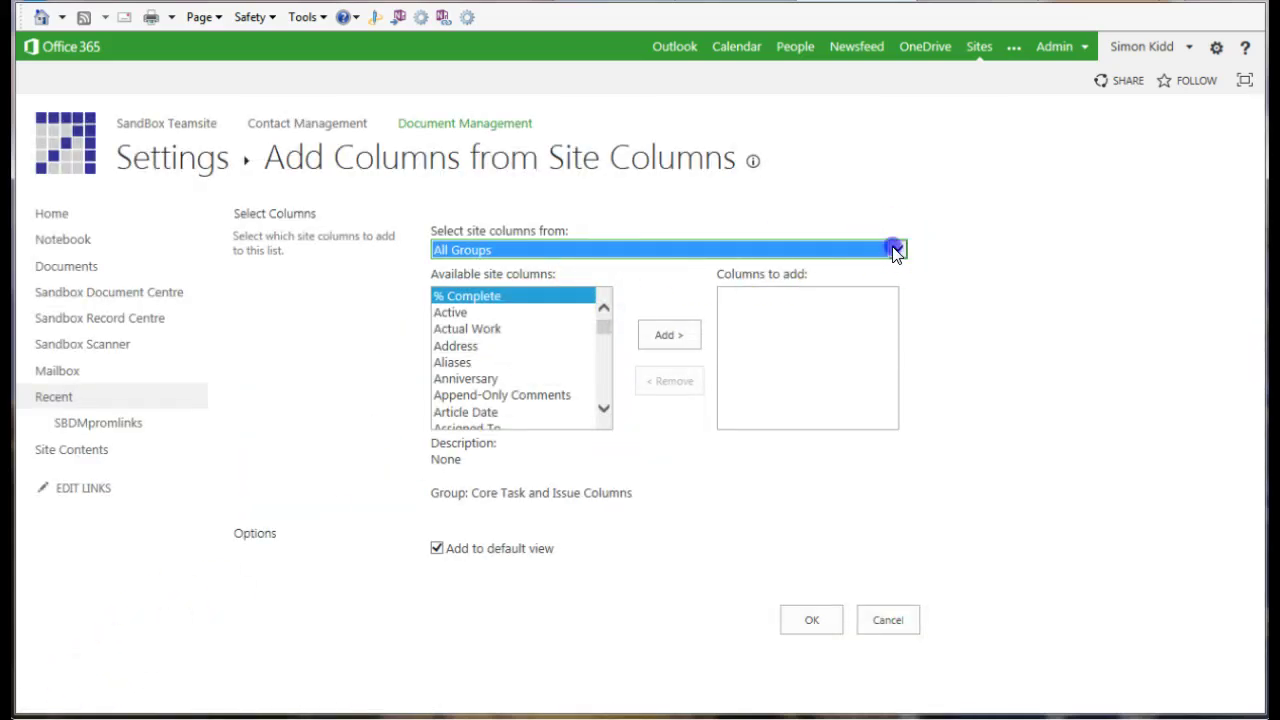
- Filter to Core Document Columns, add Keywords to the library and confirm with OK
{"action": "left_click", "coordinate": [896, 250]}
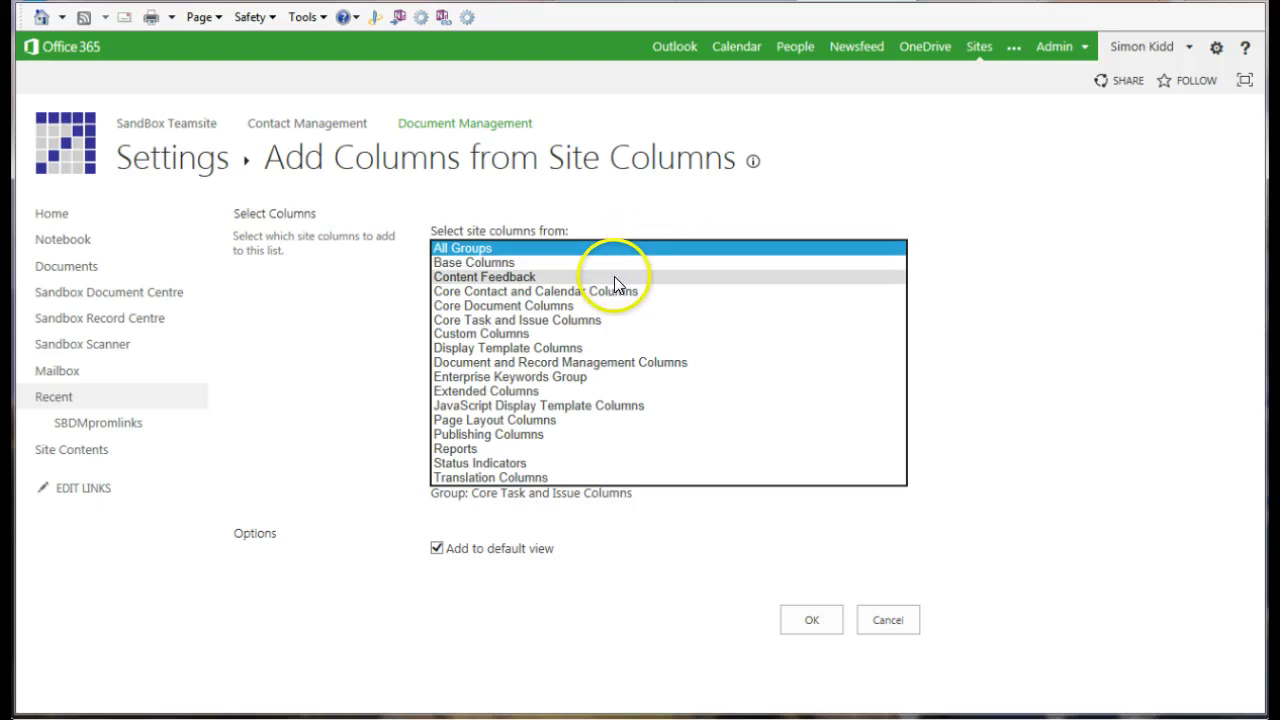
{"action": "left_click", "coordinate": [578, 305]}
{"action": "left_click_drag", "start_coordinate": [600, 320], "coordinate": [600, 352]}
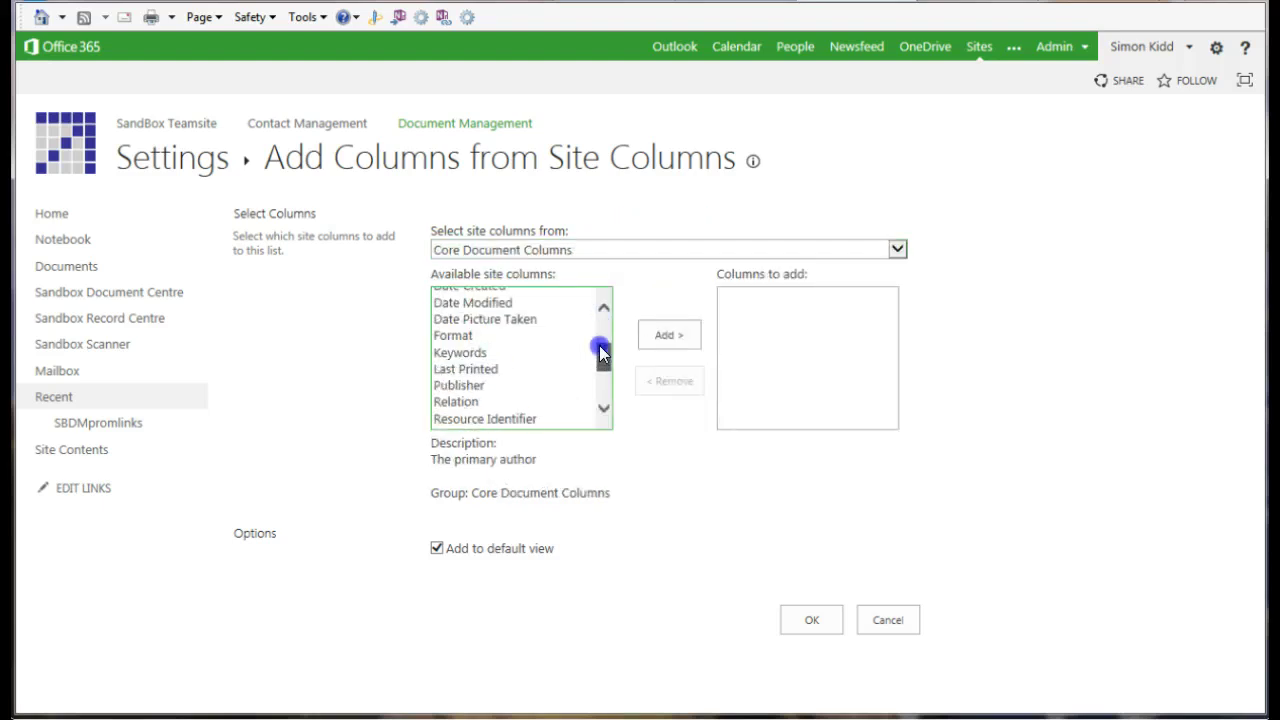
{"action": "left_click", "coordinate": [462, 328]}
{"action": "left_click", "coordinate": [665, 333]}
{"action": "left_click", "coordinate": [806, 626]}
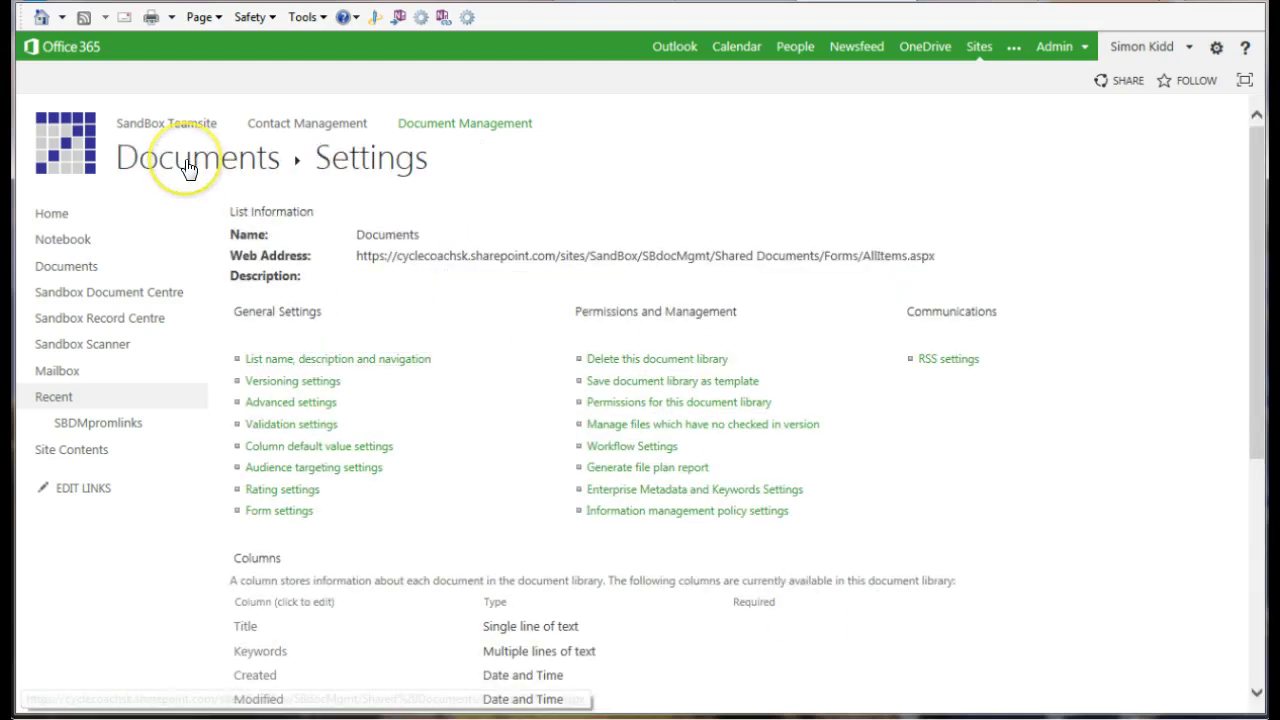
- Give the CV PDF the keywords CV, the owner's name, June and Personnel
{"action": "left_click", "coordinate": [188, 168]}
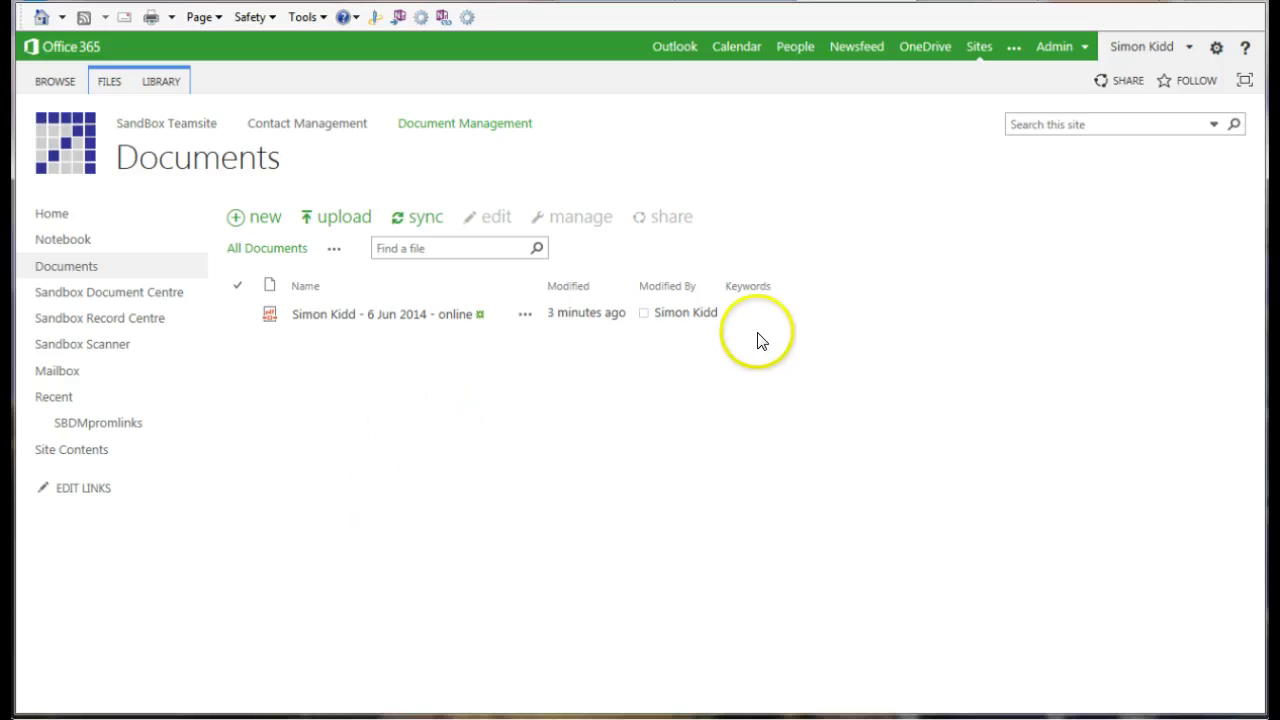
{"action": "left_click", "coordinate": [237, 316]}
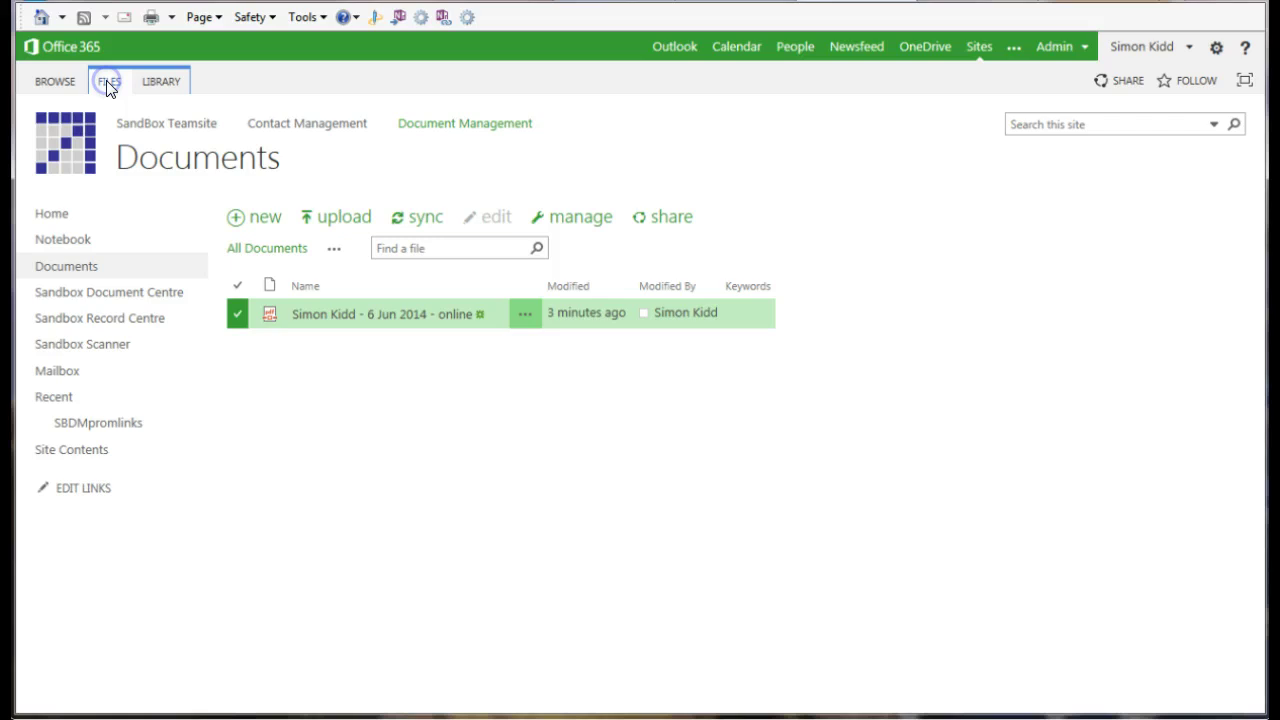
{"action": "left_click", "coordinate": [108, 83]}
{"action": "left_click", "coordinate": [428, 132]}
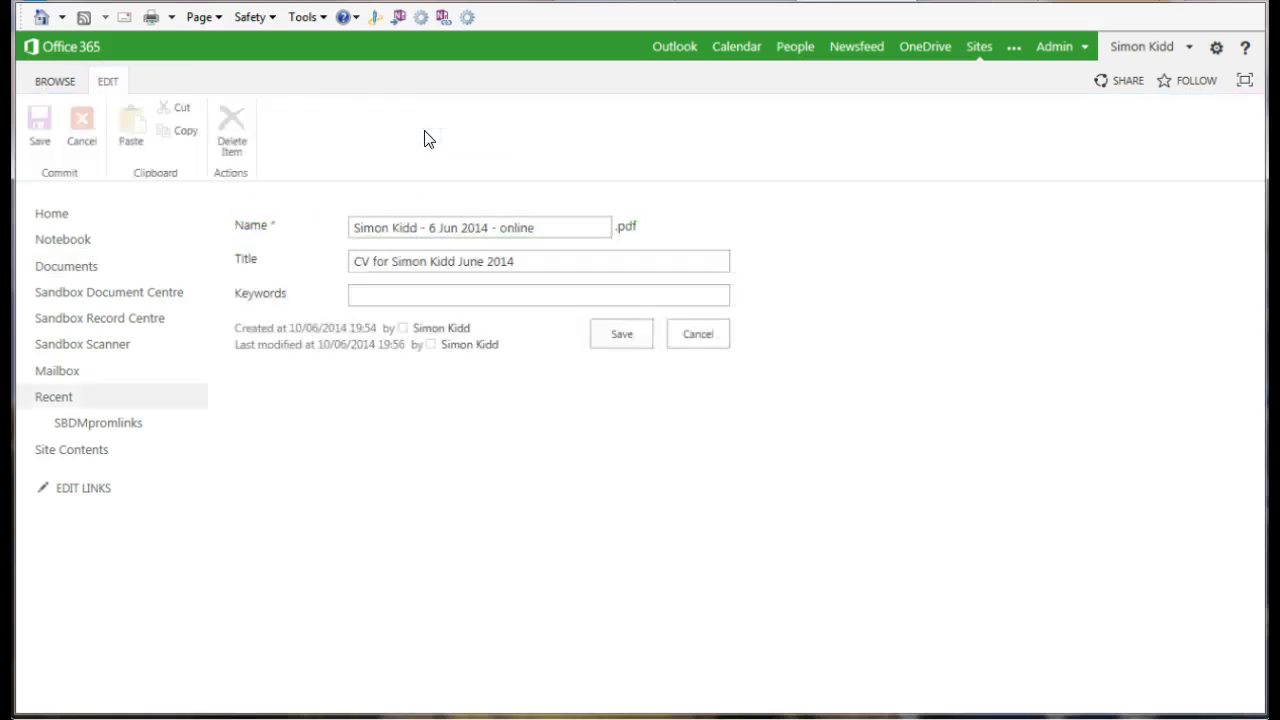
{"action": "left_click", "coordinate": [389, 297]}
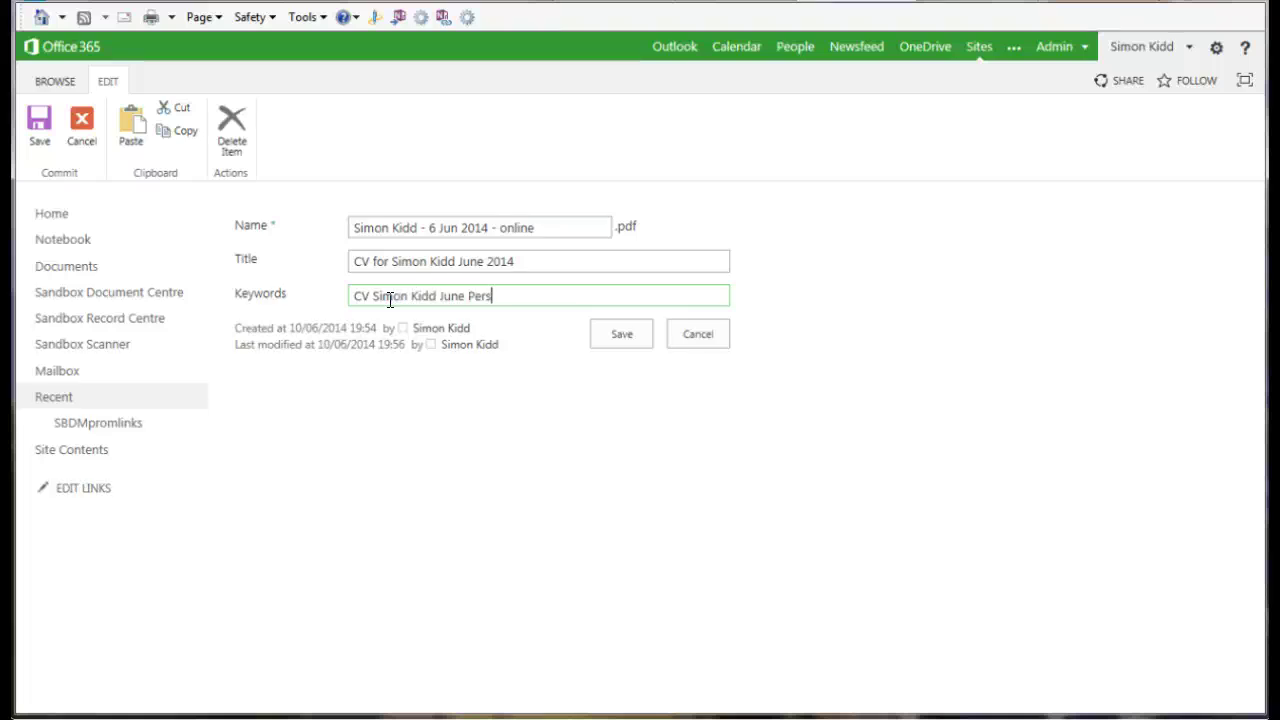
{"action": "left_click", "coordinate": [608, 336]}
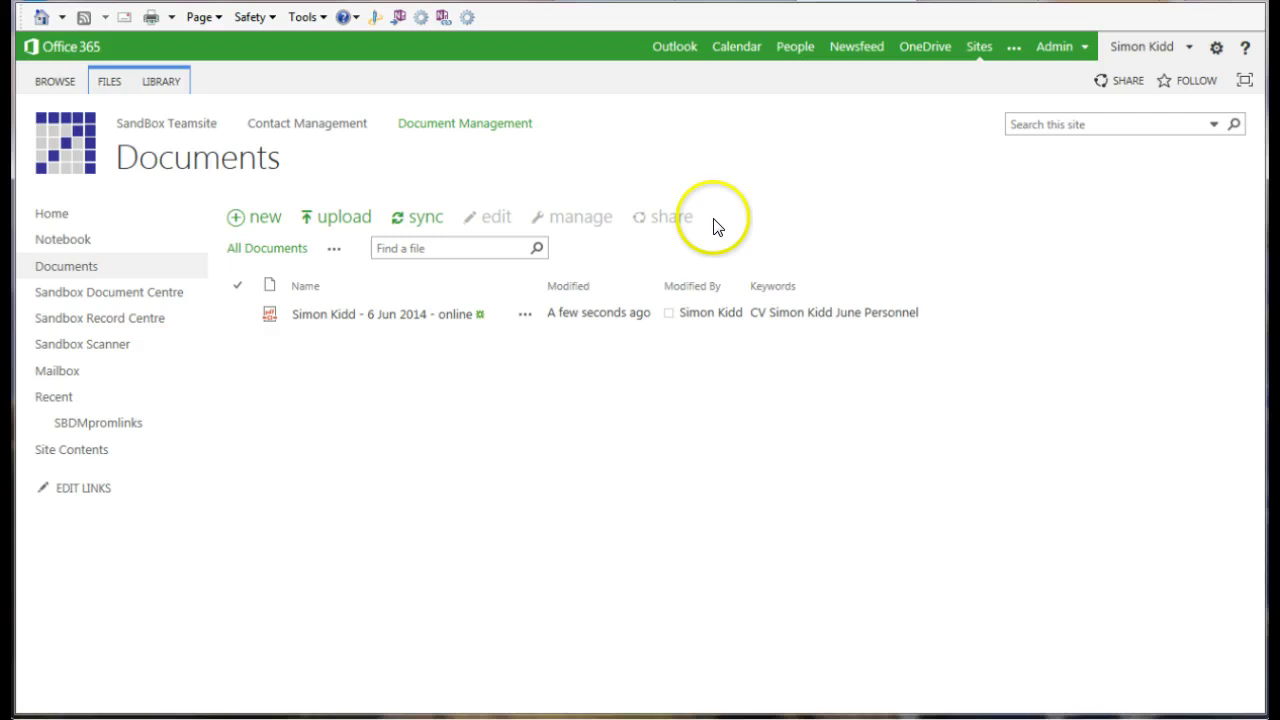
{"action": "left_click", "coordinate": [152, 88]}
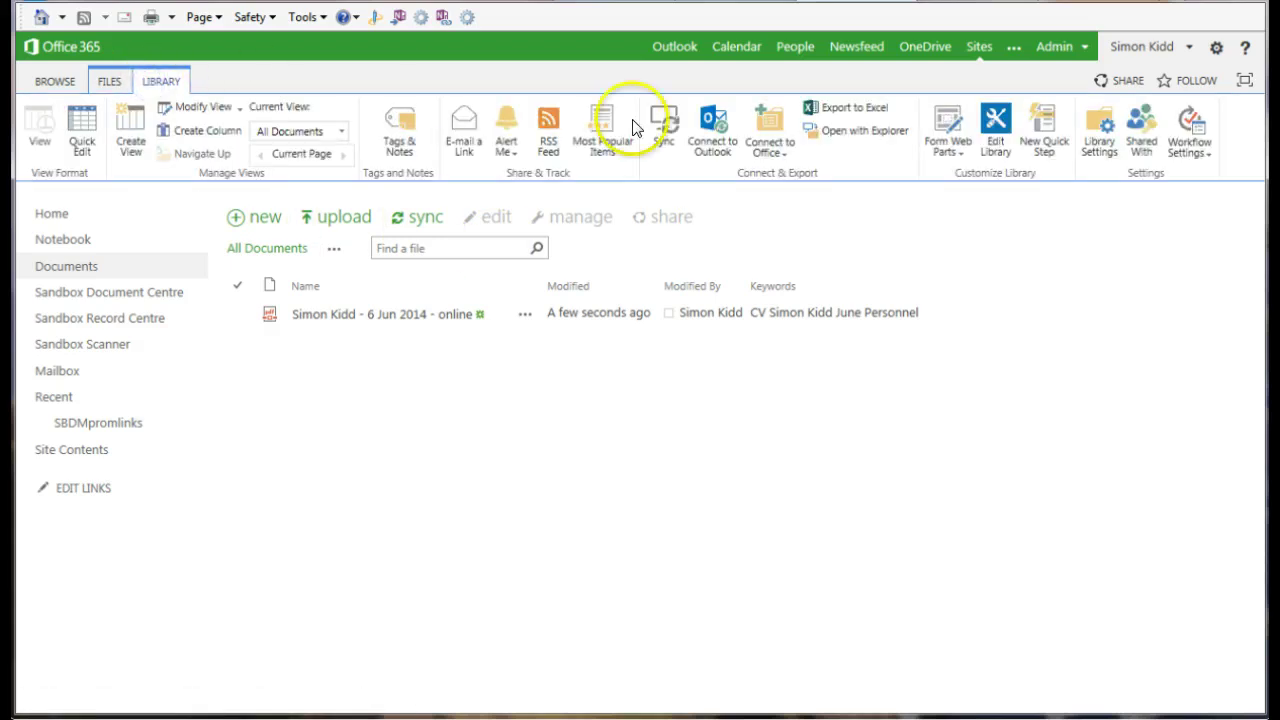
{"action": "left_click", "coordinate": [1089, 123]}
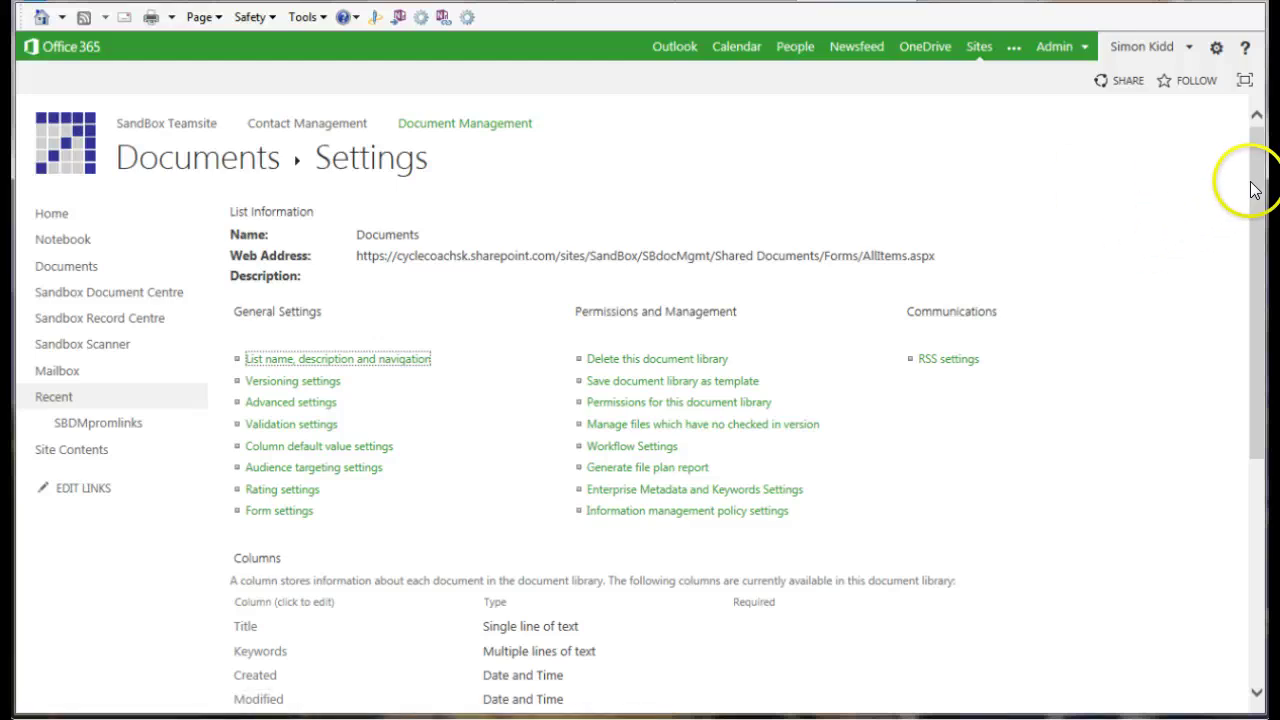
{"action": "left_click_drag", "start_coordinate": [1253, 190], "coordinate": [1251, 366]}
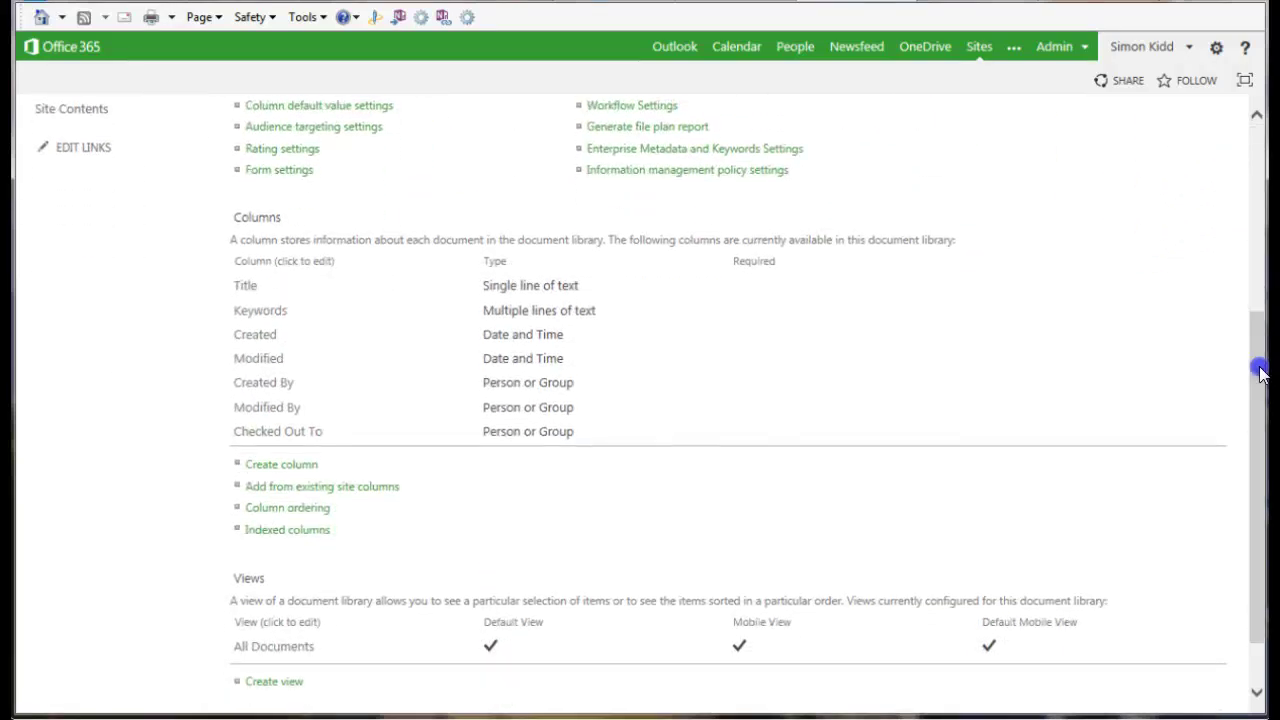
{"action": "left_click", "coordinate": [341, 487]}
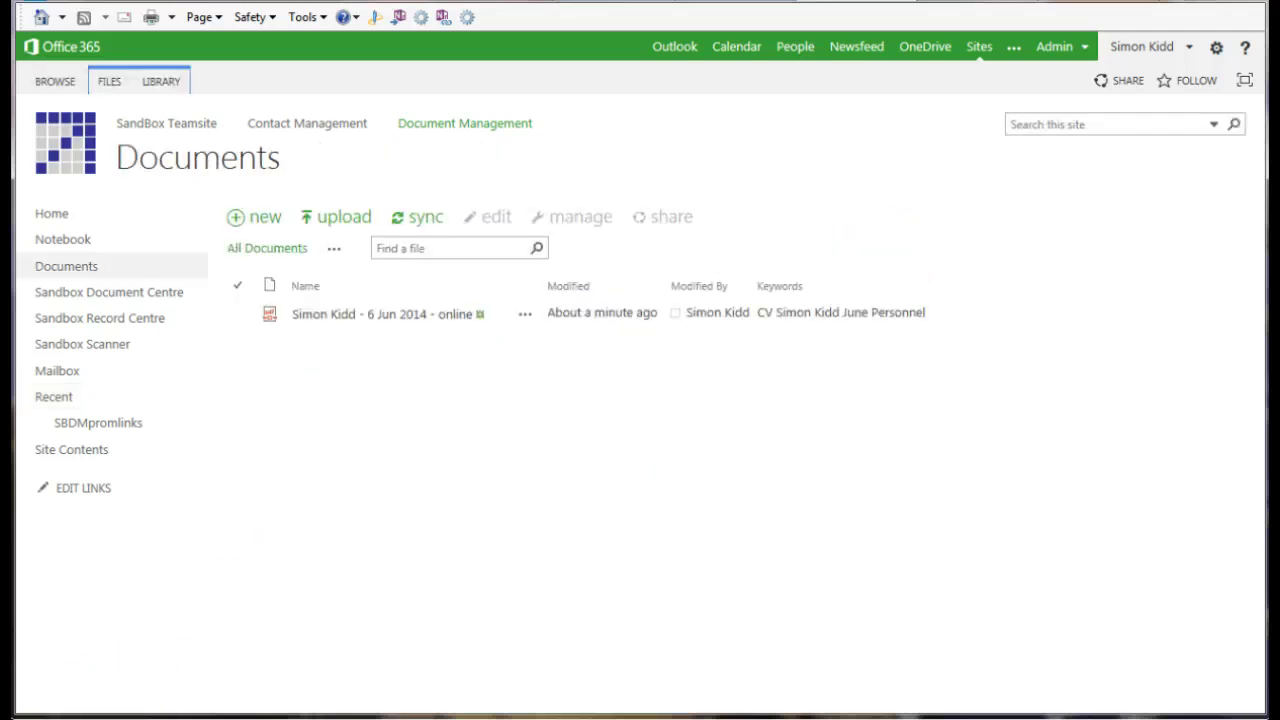
- Upload two Preparing for a Sportive files and three PowerPoint presentations into the library
{"action": "left_click_drag", "start_coordinate": [1265, 400], "coordinate": [630, 330]}
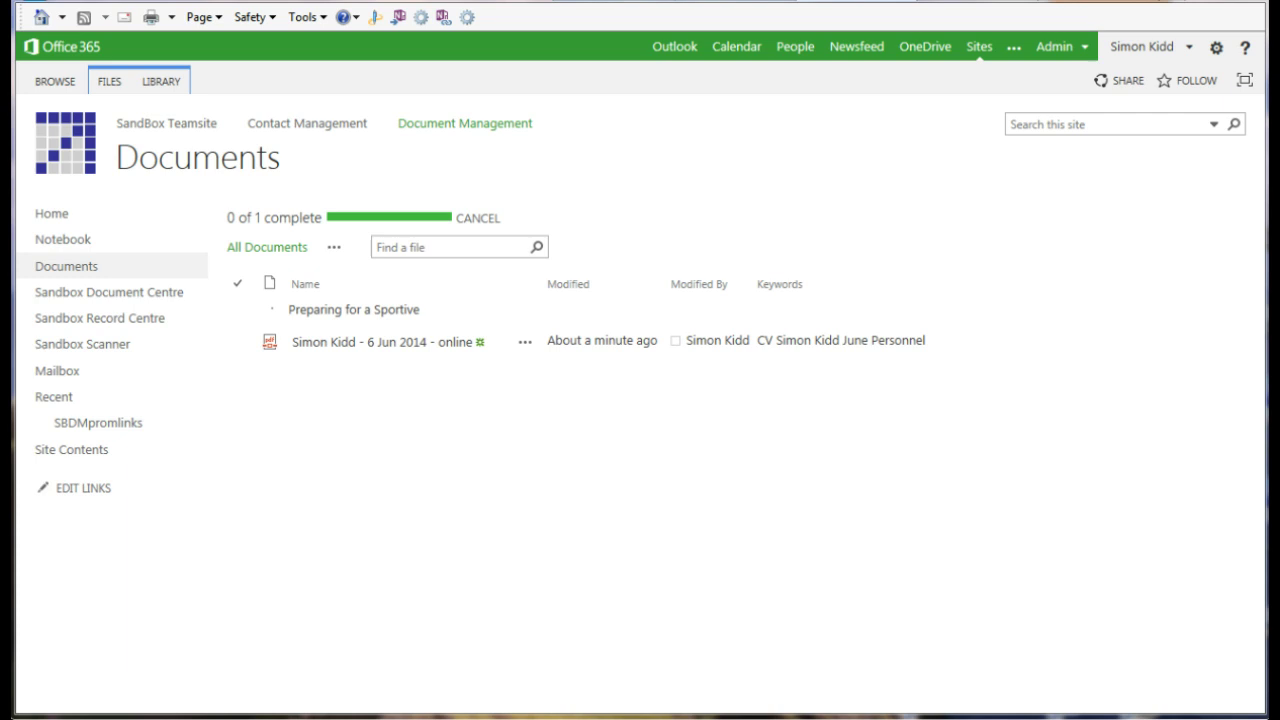
{"action": "left_click_drag", "start_coordinate": [1265, 400], "coordinate": [640, 330]}
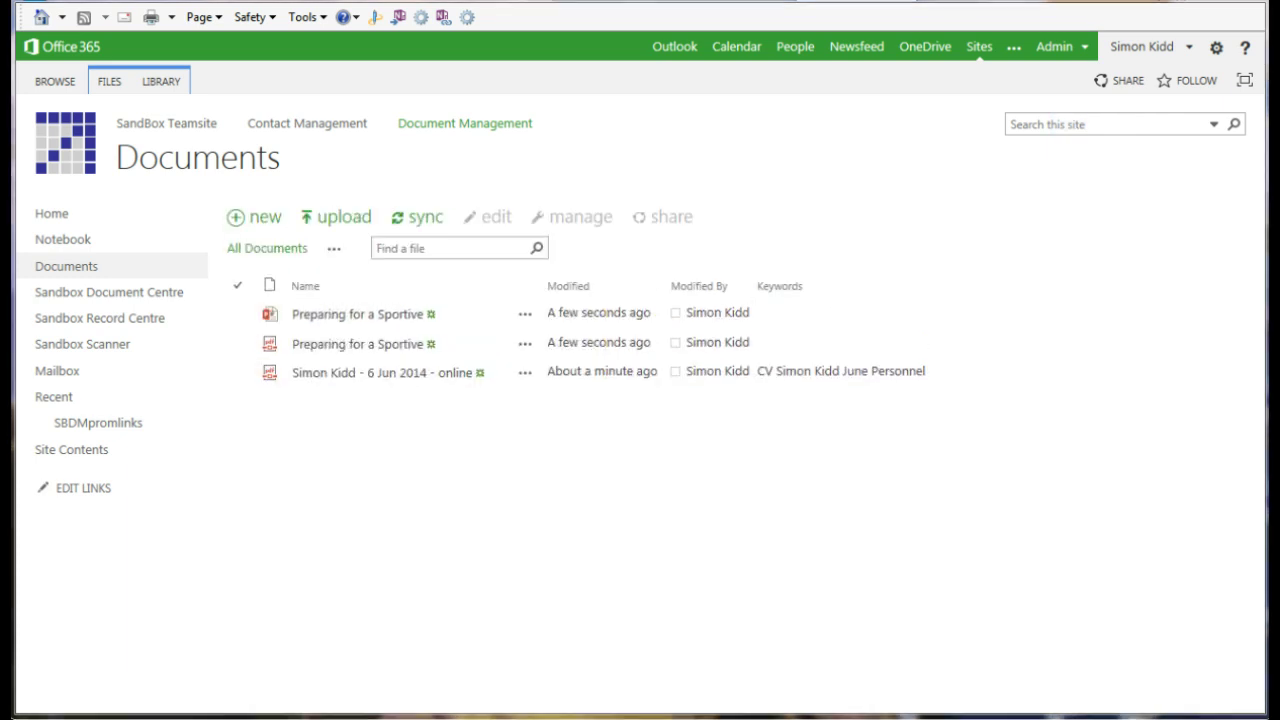
{"action": "left_click_drag", "start_coordinate": [766, 506], "coordinate": [600, 351]}
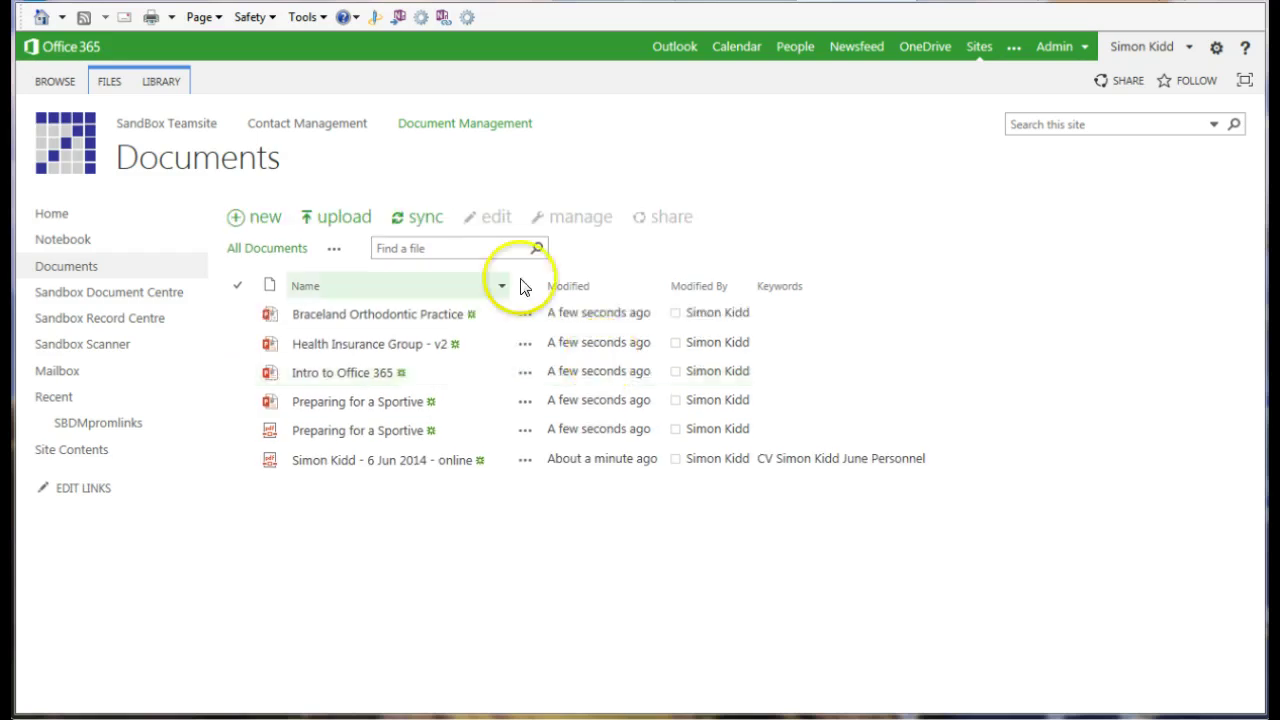
- Fix the last letter of the Braceland Orthodontic Practice keywords to 'B' and save
{"action": "left_click", "coordinate": [523, 314]}
{"action": "left_click", "coordinate": [109, 81]}
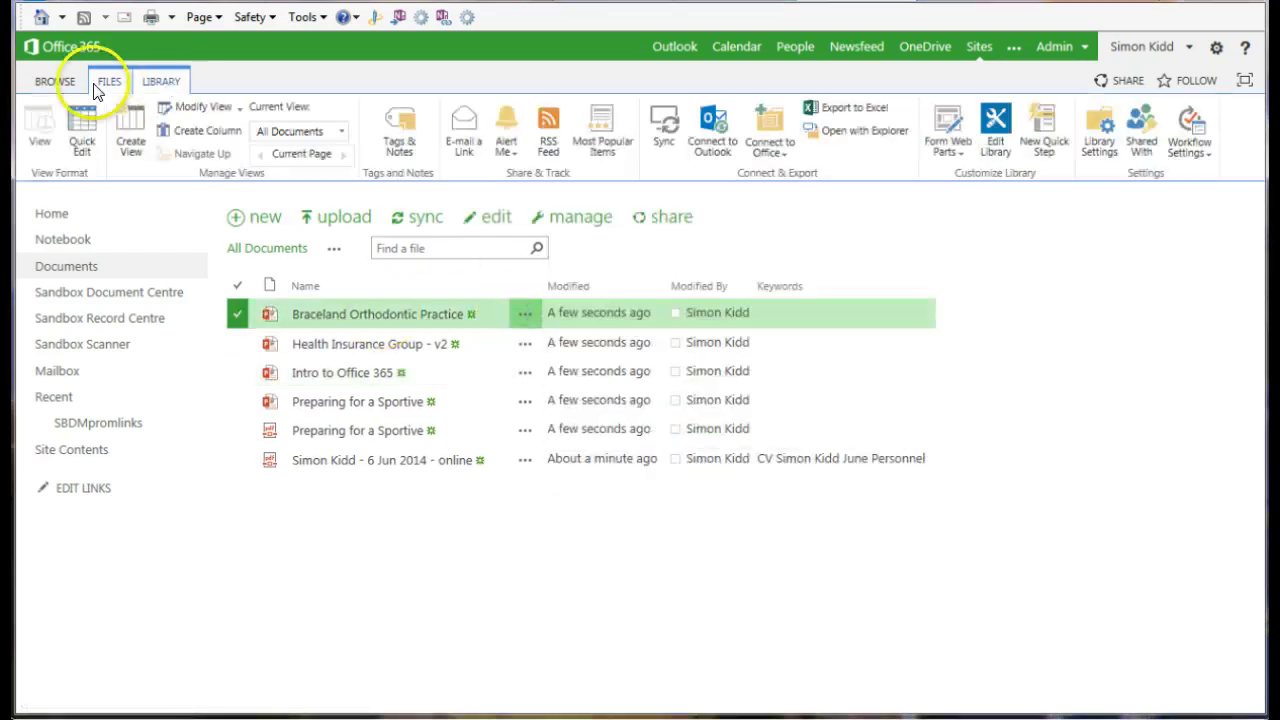
{"action": "left_click", "coordinate": [417, 138]}
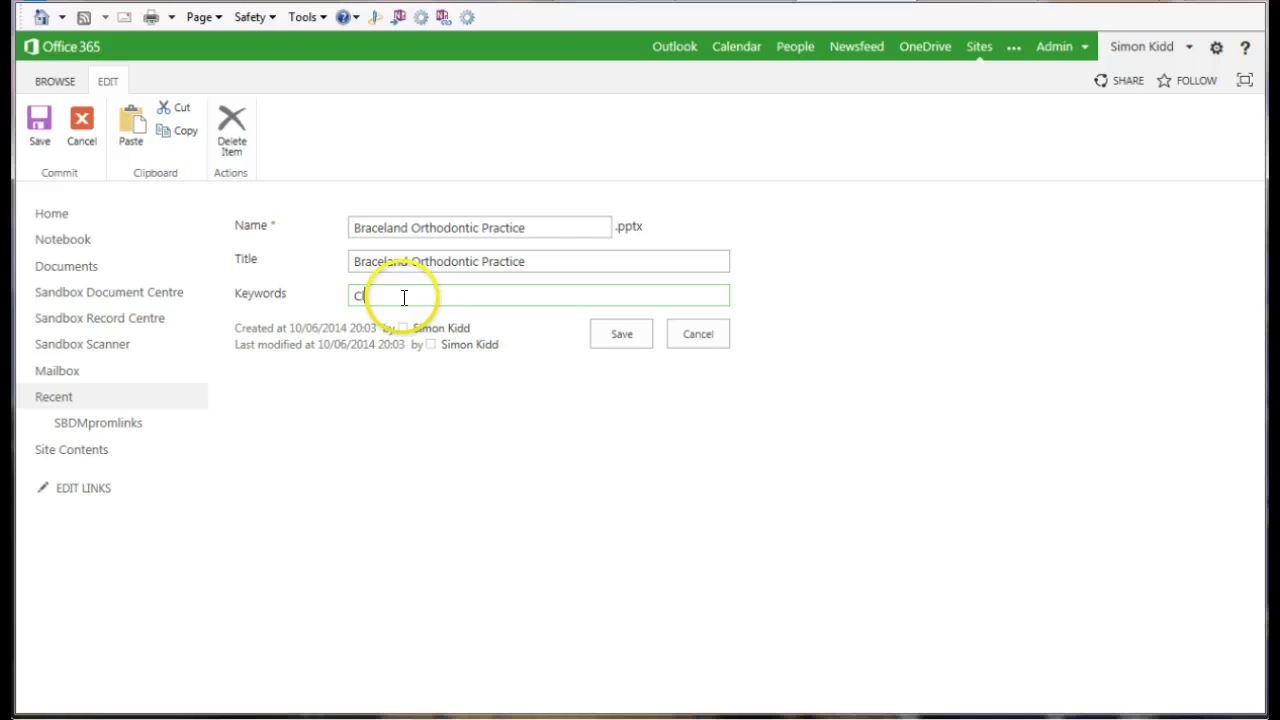
{"action": "key", "text": "BackSpace"}
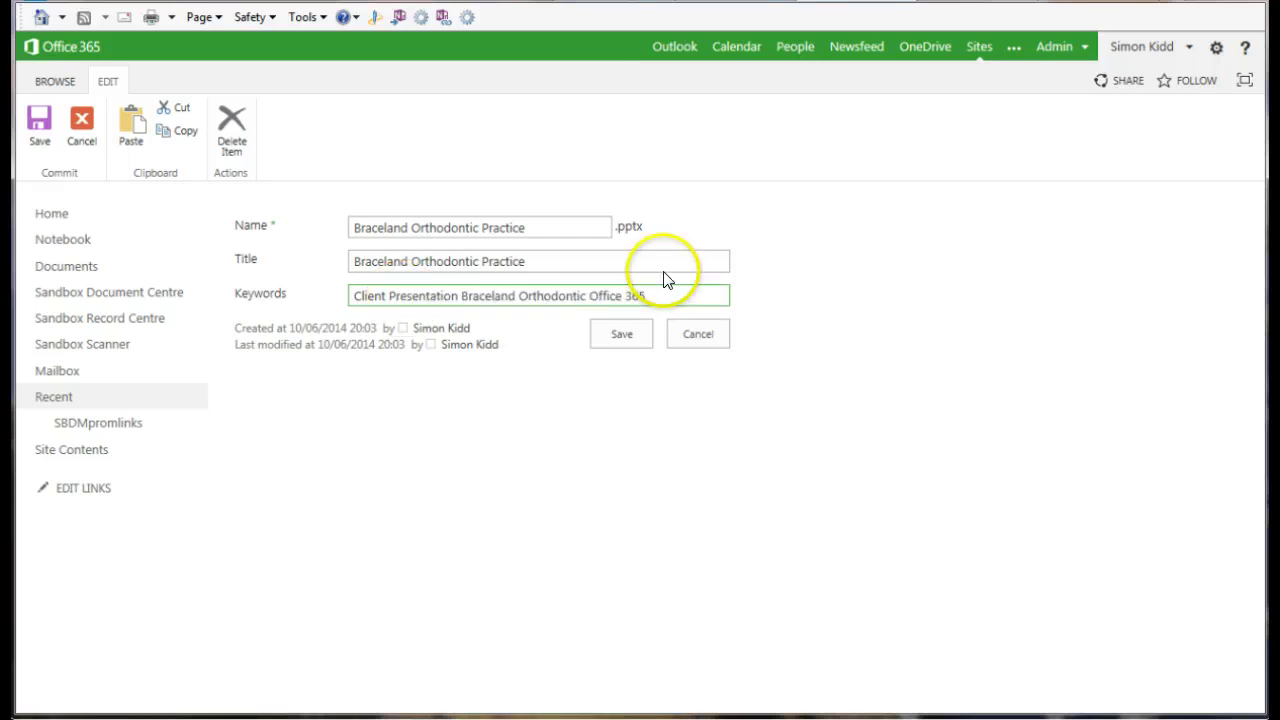
{"action": "type", "text": "B"}
{"action": "left_click", "coordinate": [622, 334]}
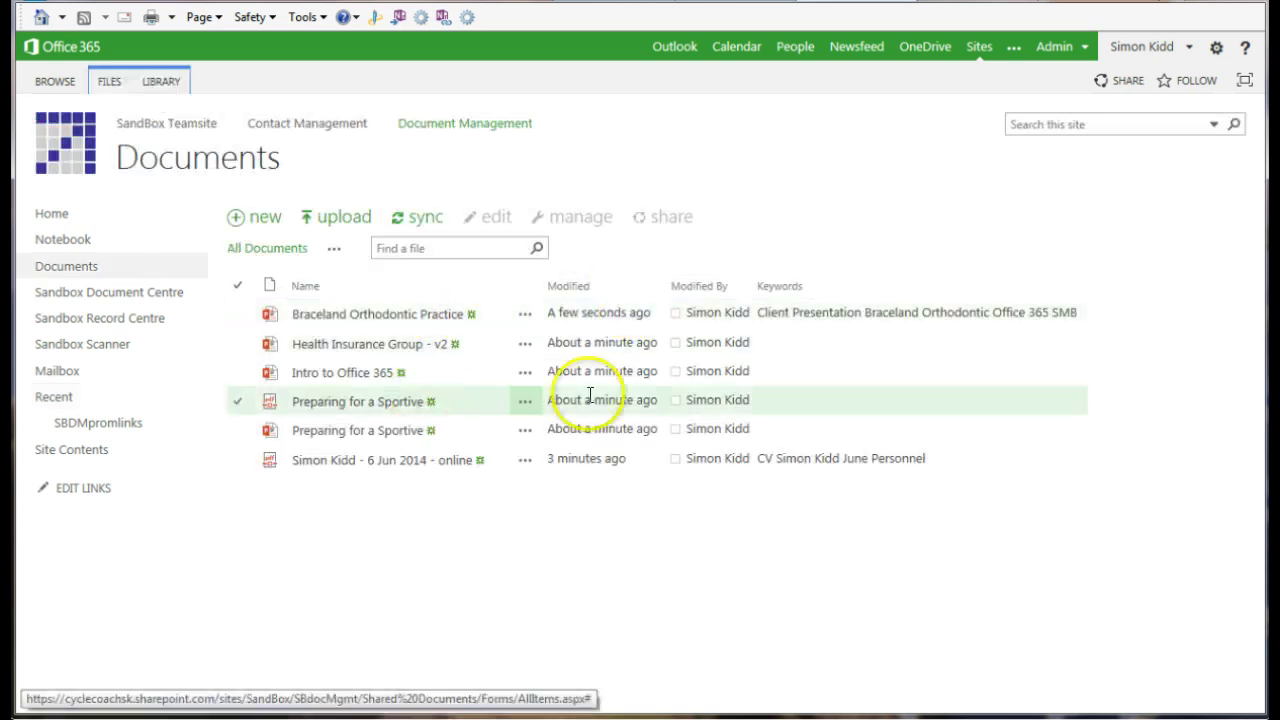
- Complete the Preparing for a Sportive title and add keywords 'Cycling Sports Farnborough Sportive'
{"action": "left_click", "coordinate": [245, 403]}
{"action": "left_click", "coordinate": [109, 83]}
{"action": "left_click", "coordinate": [428, 130]}
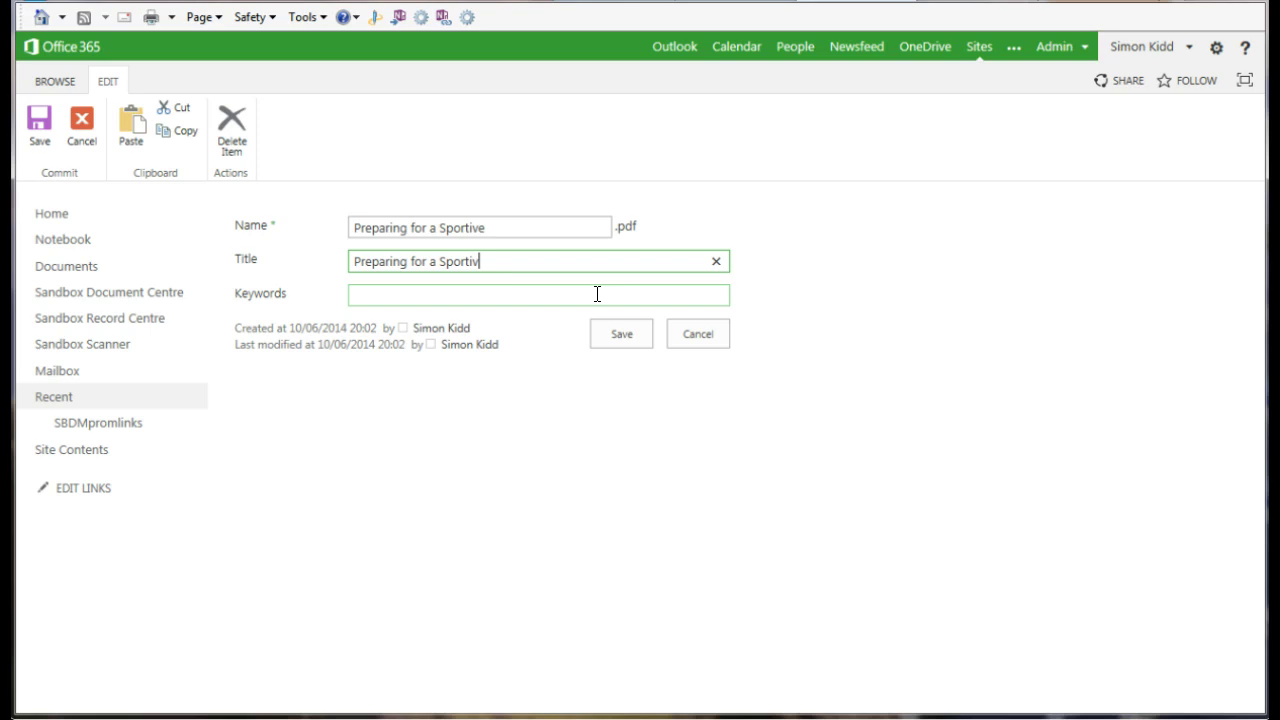
{"action": "type", "text": "e"}
{"action": "left_click", "coordinate": [537, 298]}
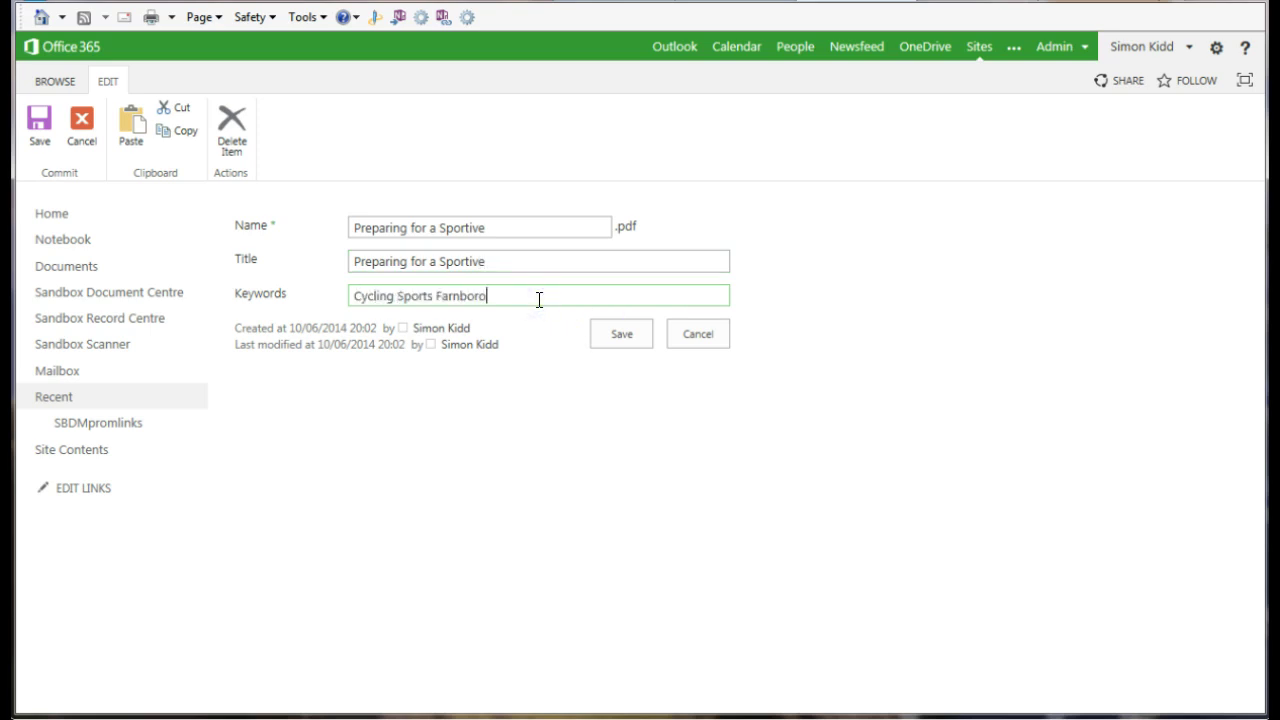
{"action": "type", "text": "Cycling Sports Farnborough Sportive"}
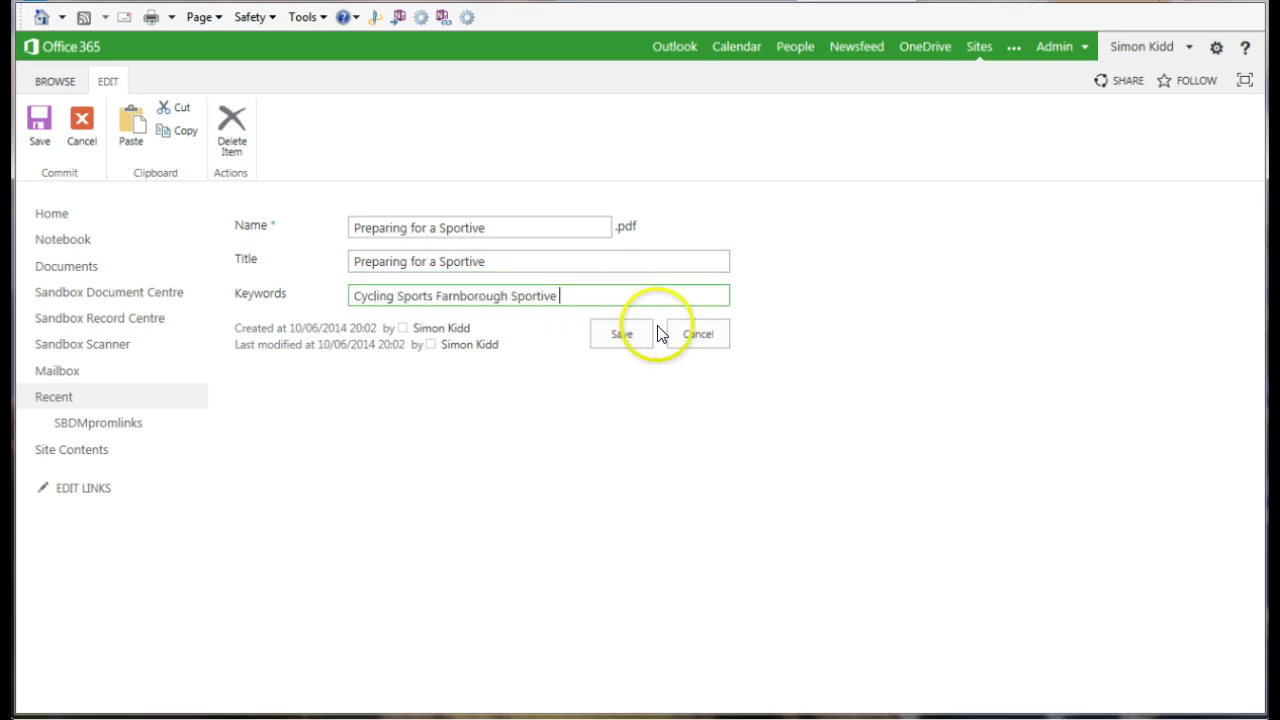
{"action": "left_click", "coordinate": [620, 335]}
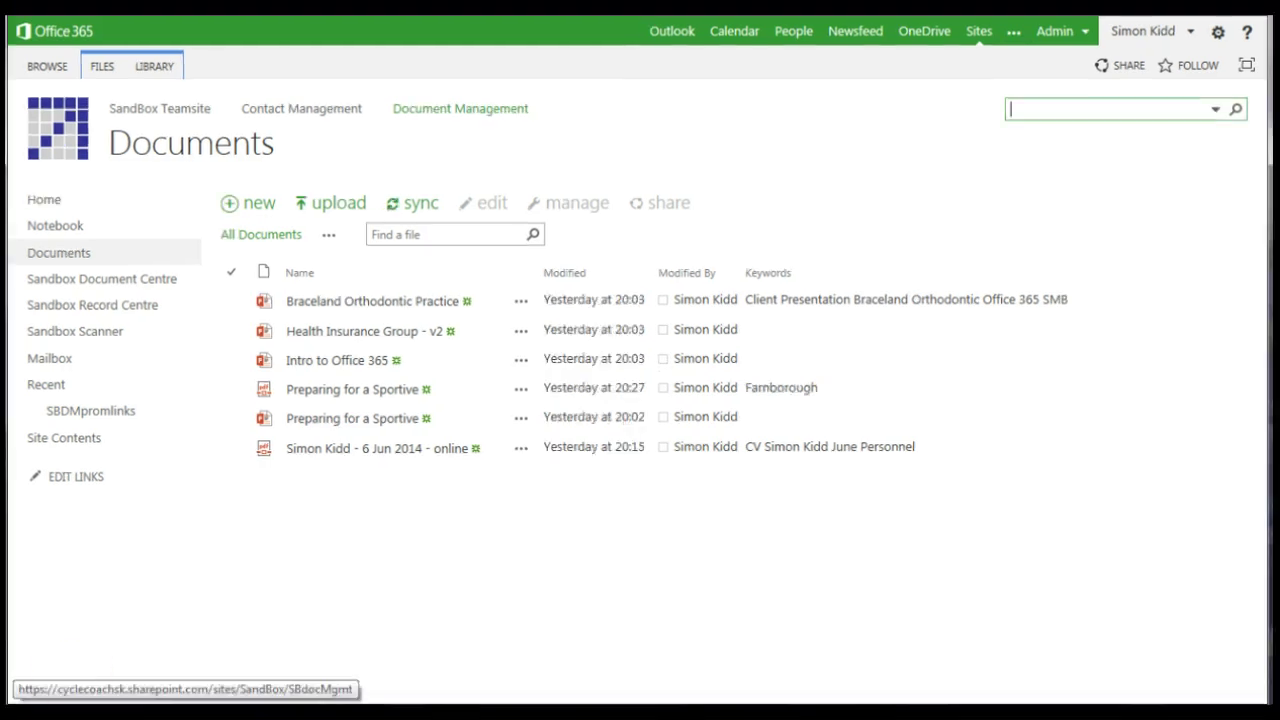
{"action": "left_click", "coordinate": [1039, 110]}
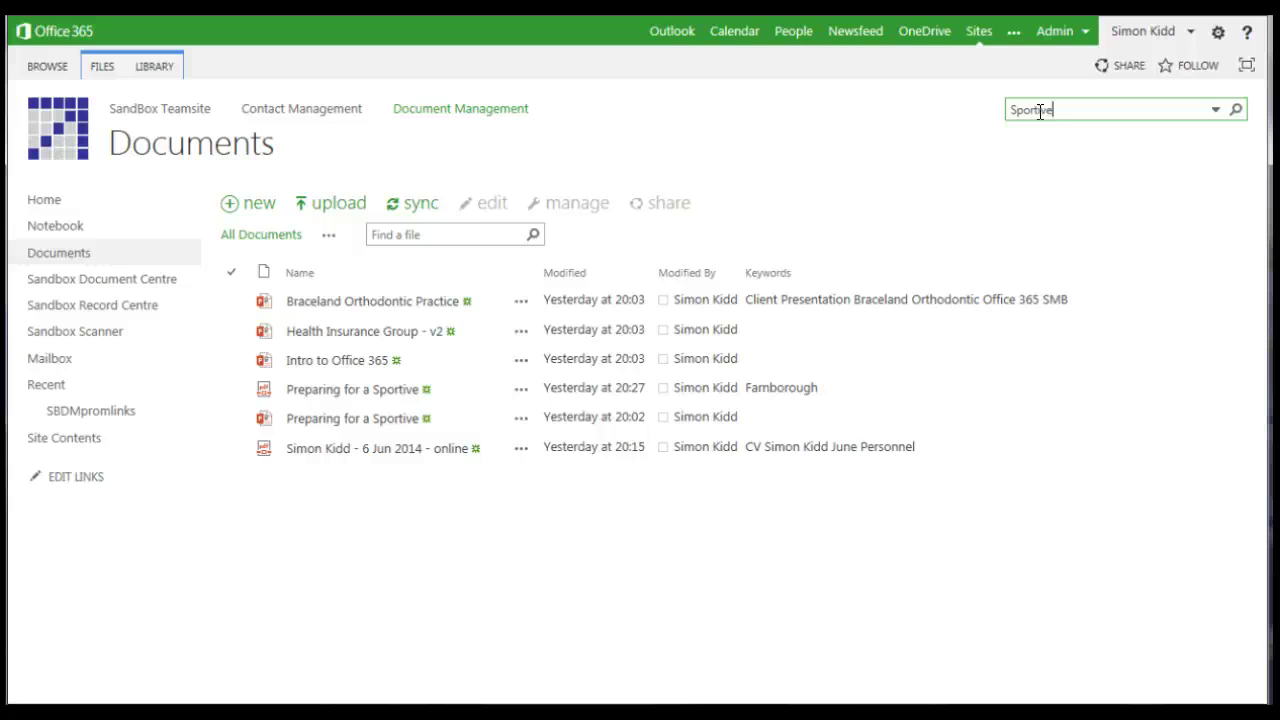
{"action": "key", "text": "Return"}
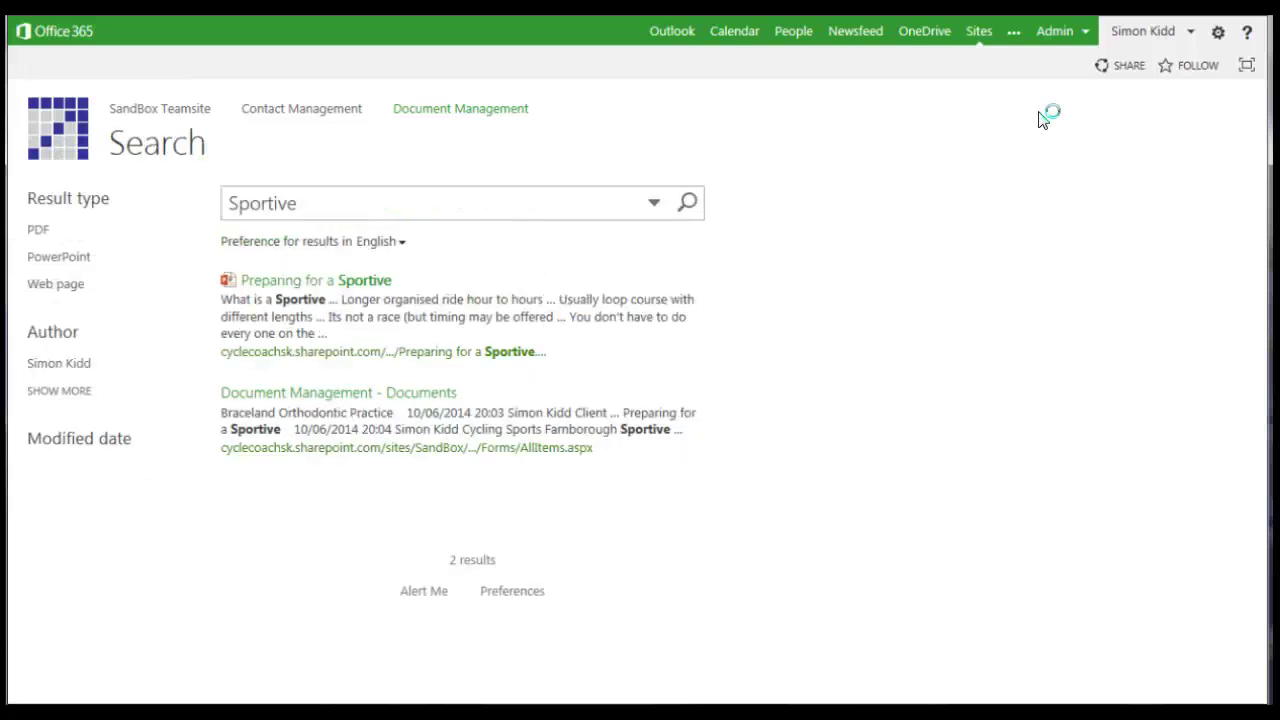
{"action": "mouse_move", "coordinate": [330, 287]}
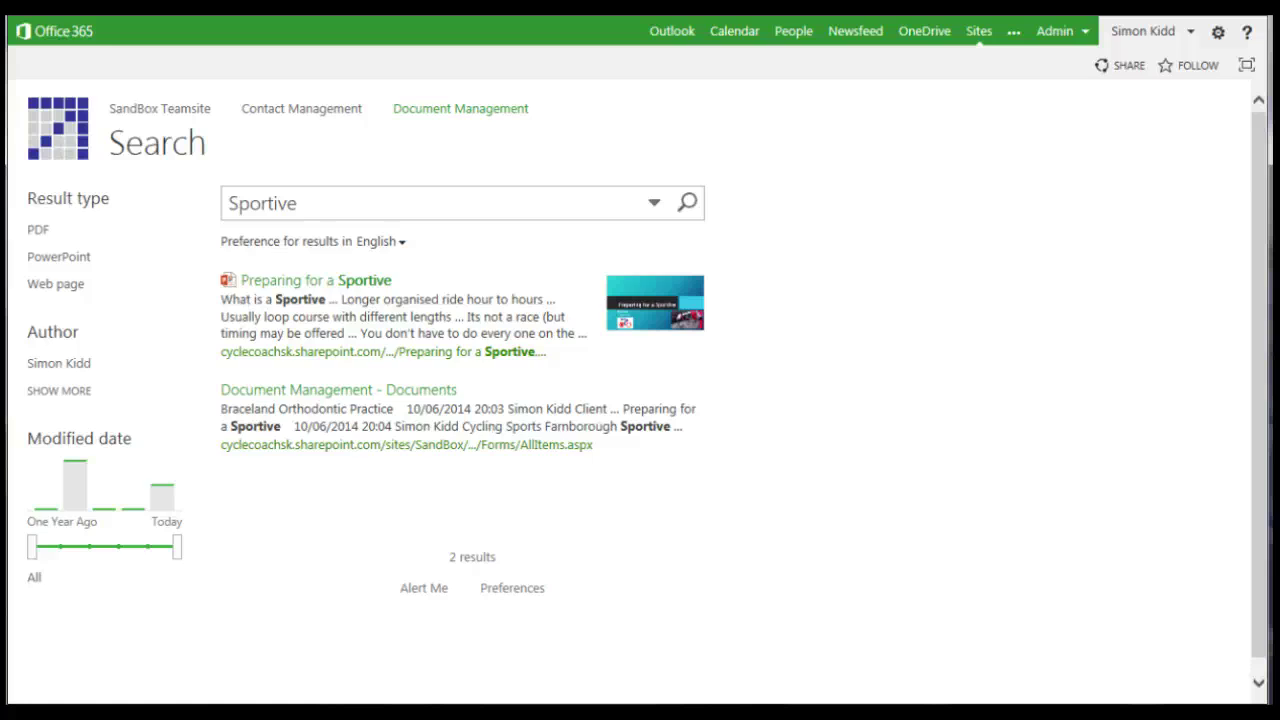
{"action": "left_click", "coordinate": [1035, 108]}
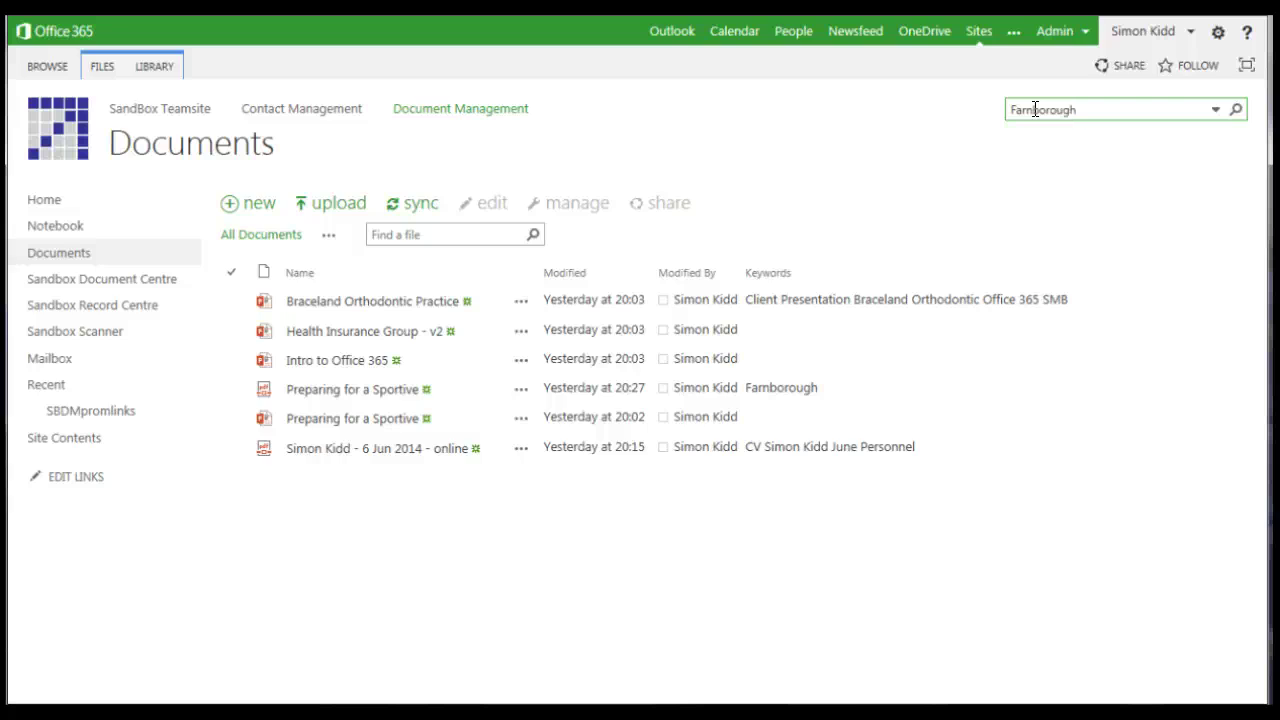
{"action": "type", "text": "Farnborough"}
{"action": "key", "text": "Return"}
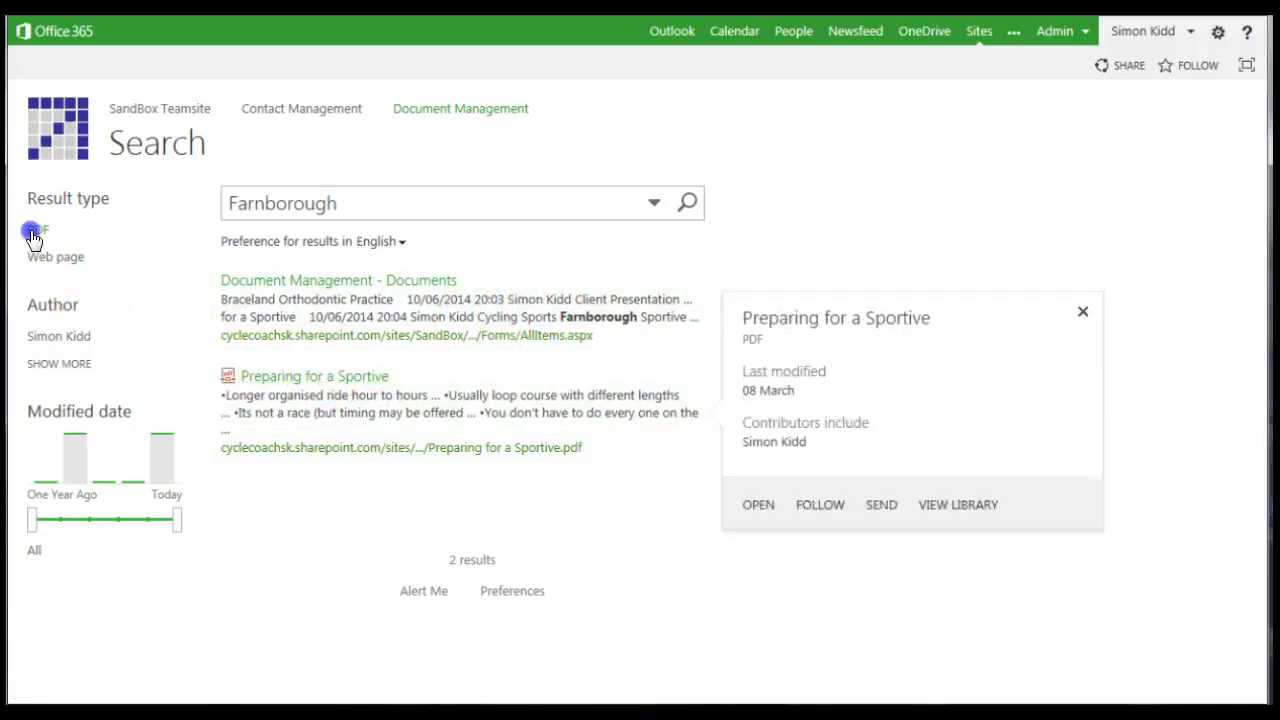
{"action": "left_click", "coordinate": [35, 232]}
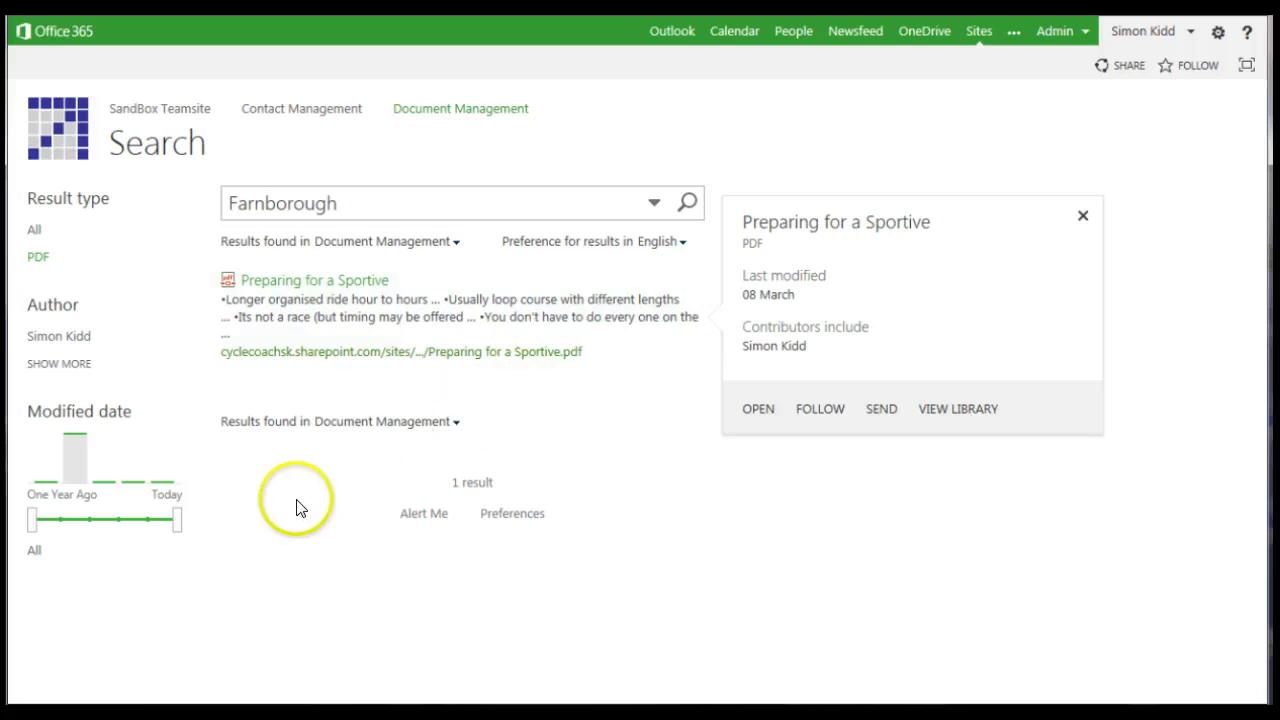
{"action": "left_click", "coordinate": [35, 231]}
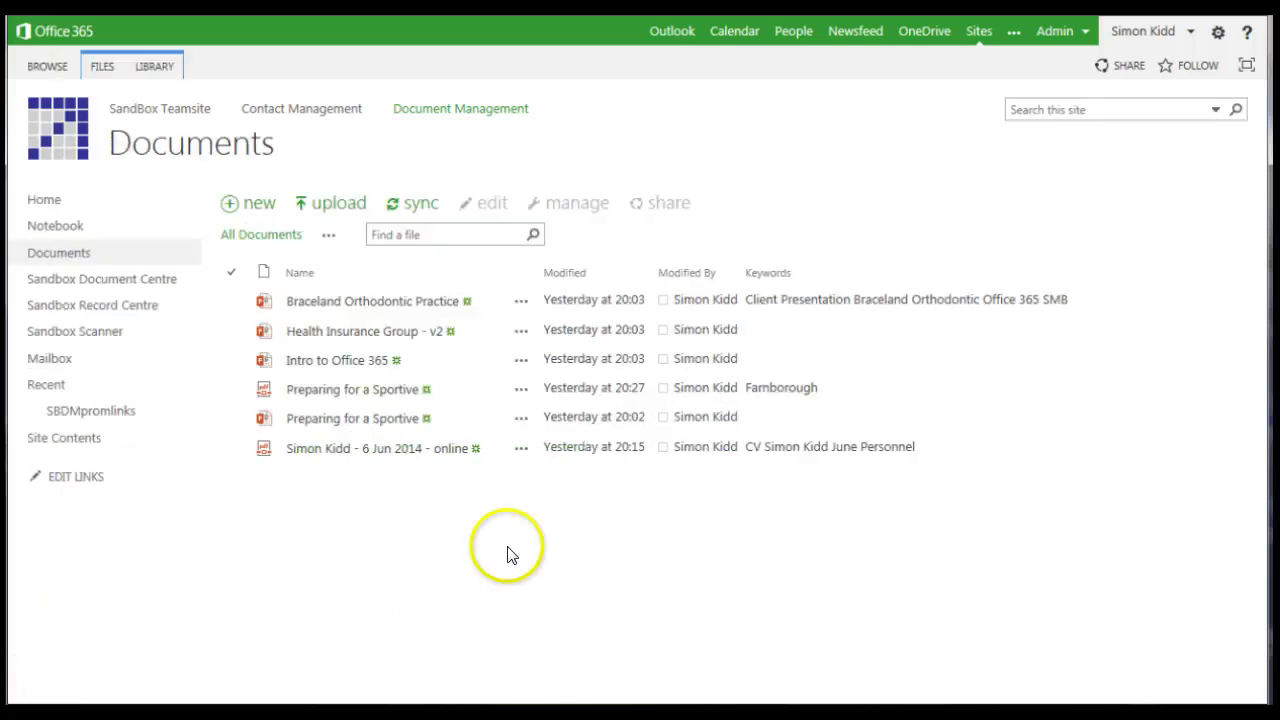
- Open the Documents Library Settings, then Enterprise Metadata and Keywords Settings
{"action": "left_click", "coordinate": [154, 67]}
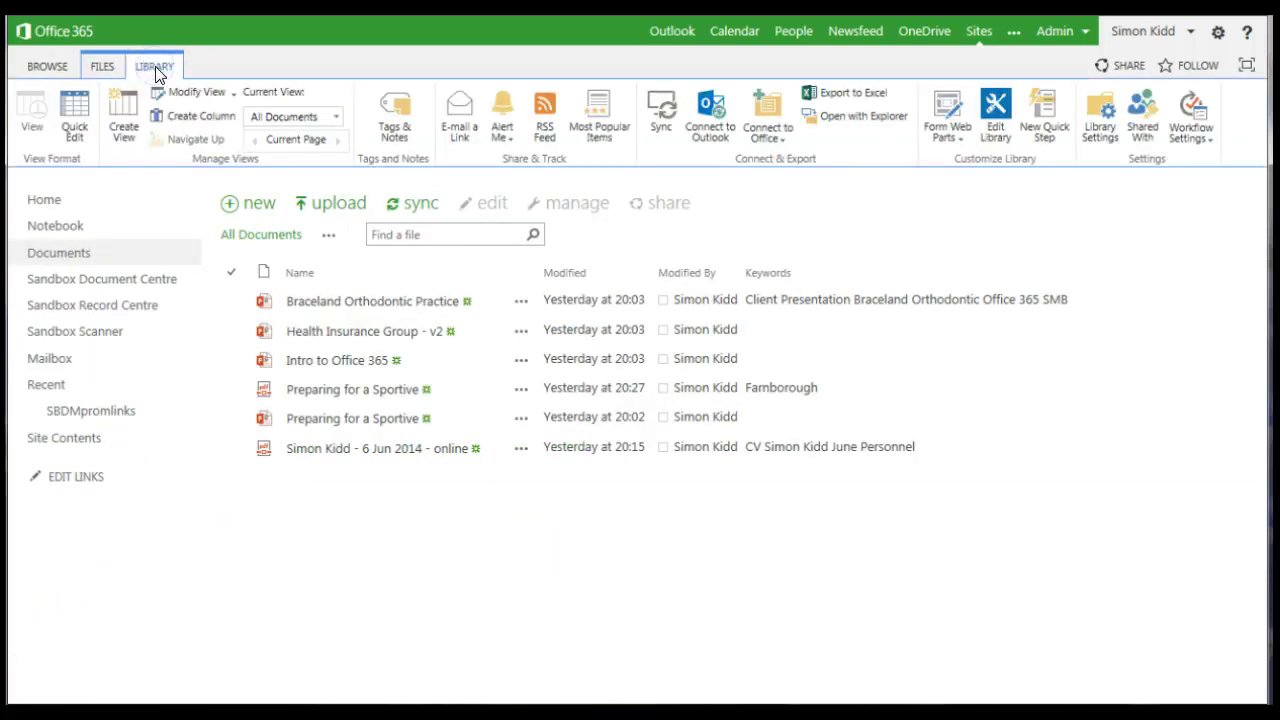
{"action": "left_click", "coordinate": [1099, 109]}
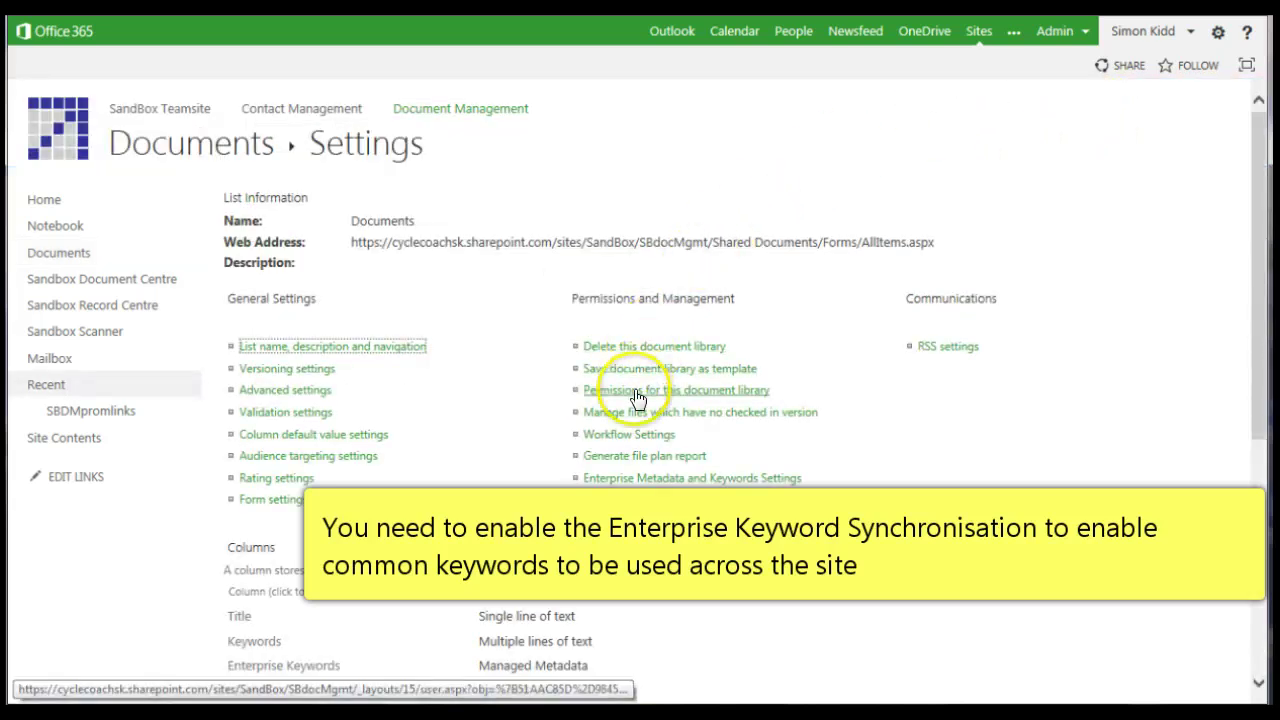
{"action": "left_click", "coordinate": [631, 480]}
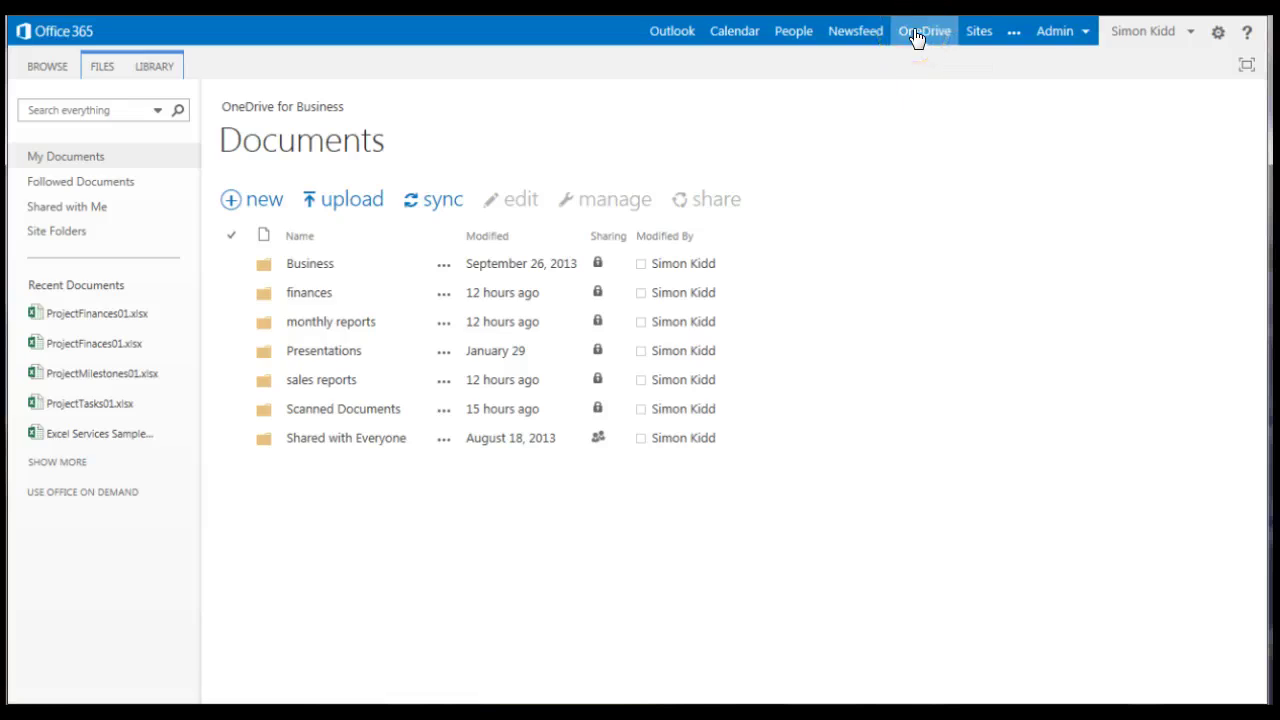
- Open the OneDrive library's Enterprise Metadata and Keywords Settings, then cancel without changes
{"action": "left_click", "coordinate": [150, 64]}
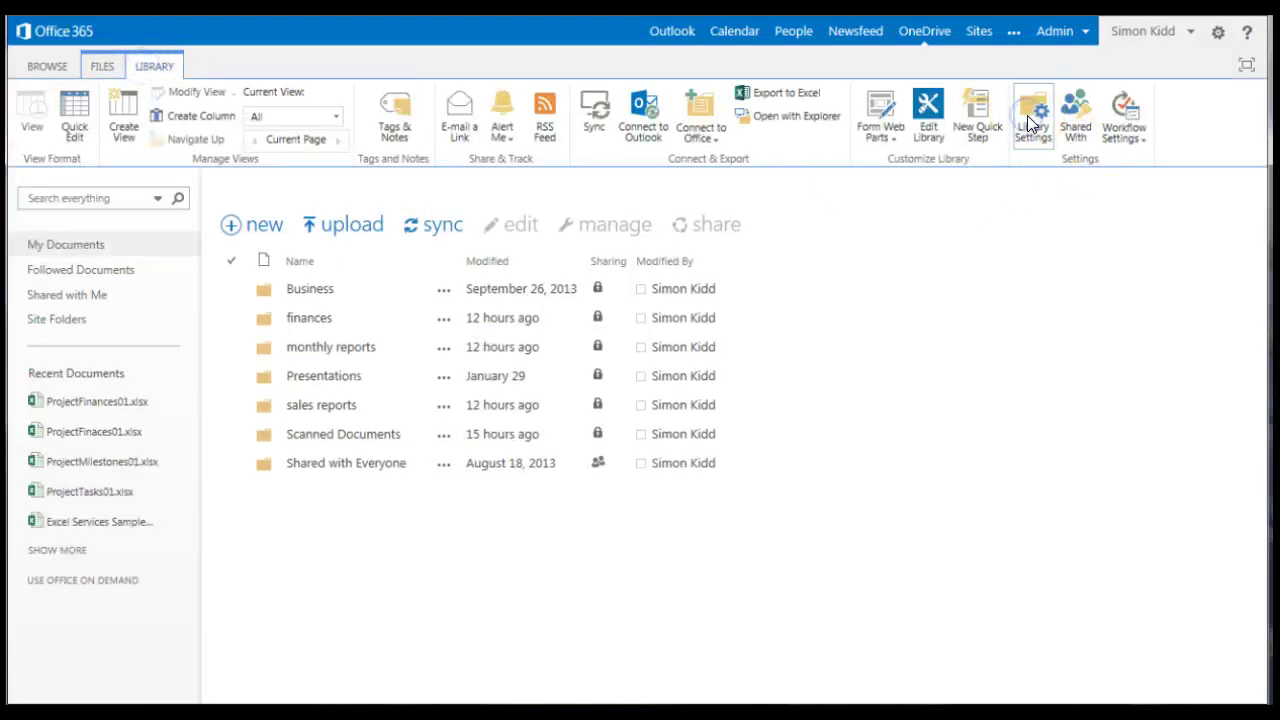
{"action": "left_click", "coordinate": [1030, 120]}
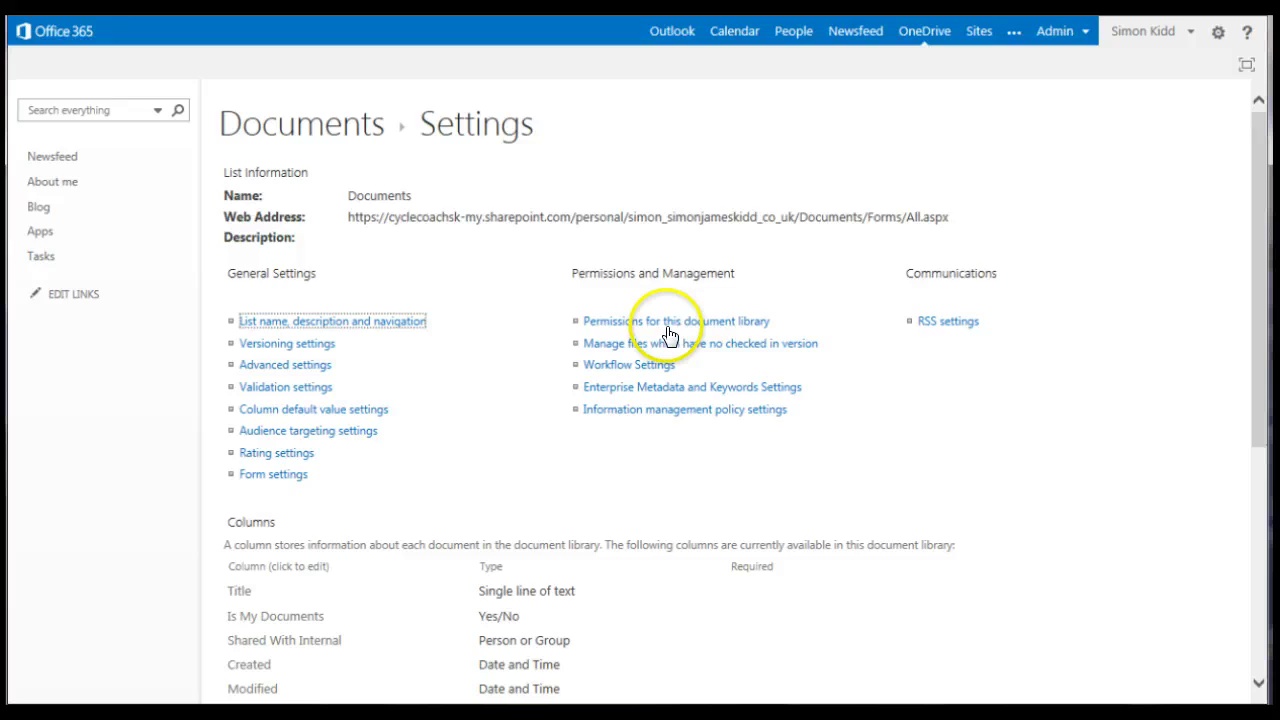
{"action": "left_click", "coordinate": [648, 388]}
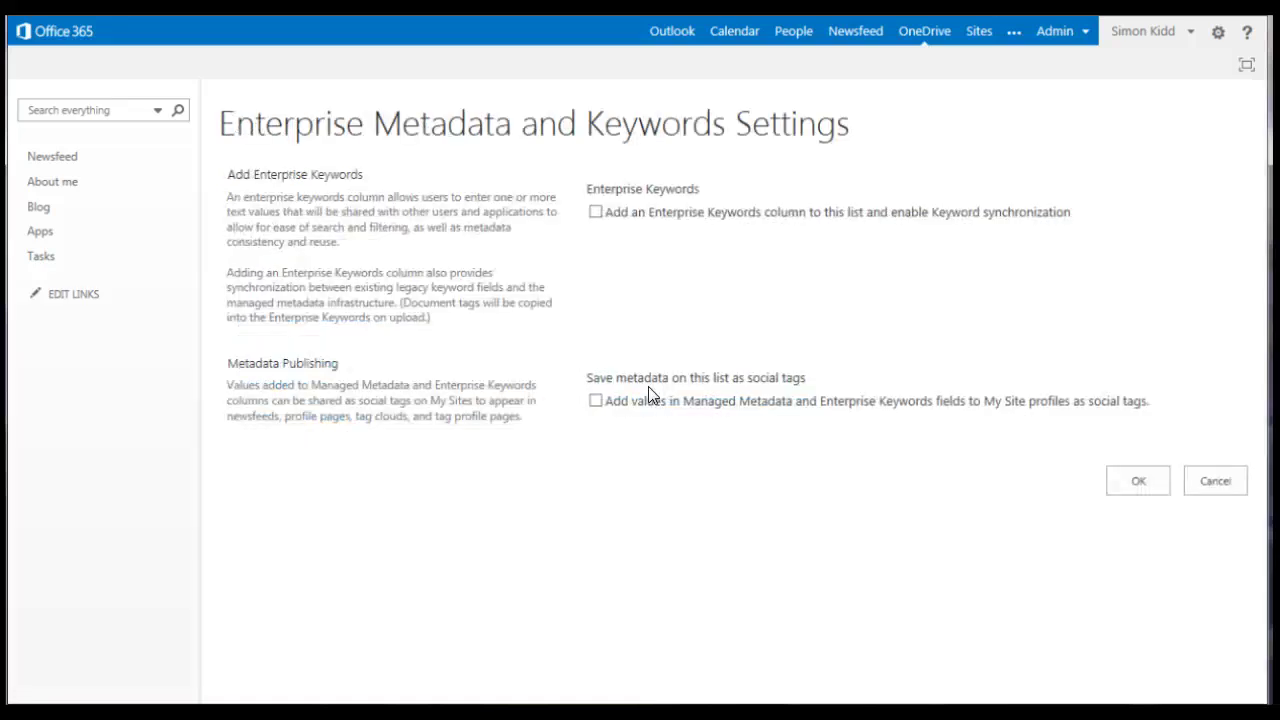
{"action": "left_click", "coordinate": [1218, 481]}
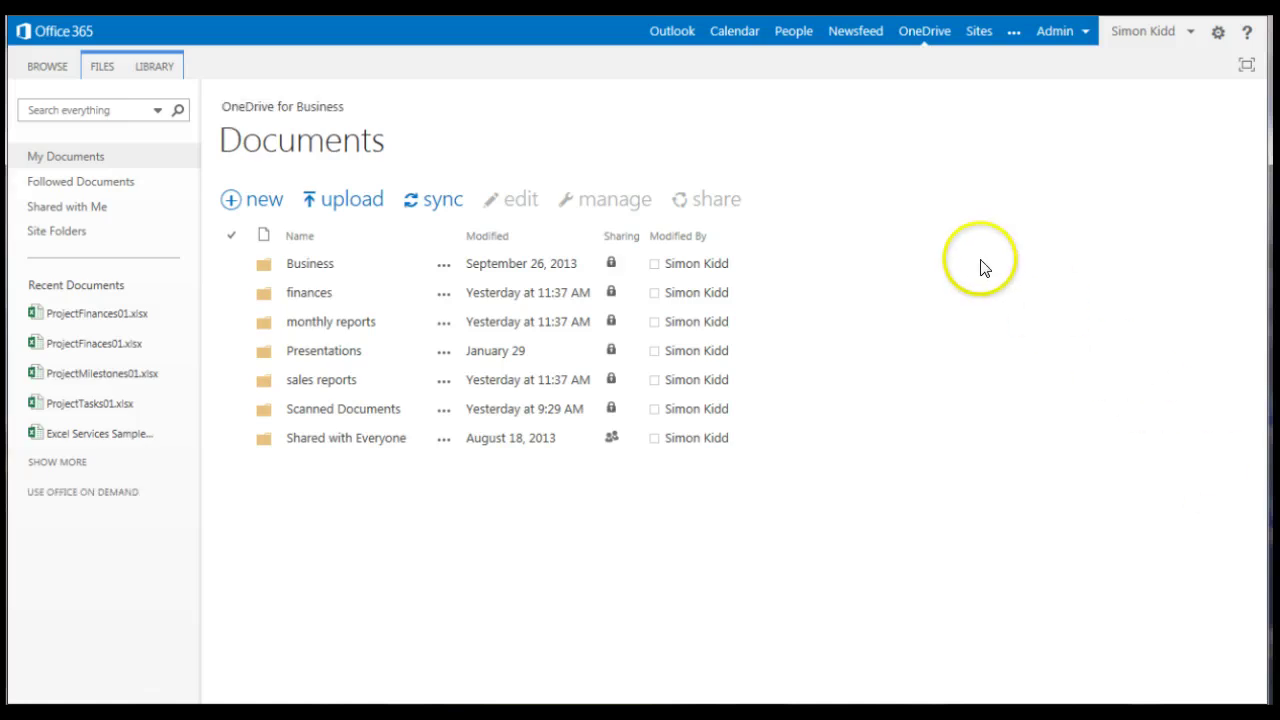
- From Library Settings, open Add from existing site columns and filter to Core Document Columns
{"action": "left_click", "coordinate": [152, 67]}
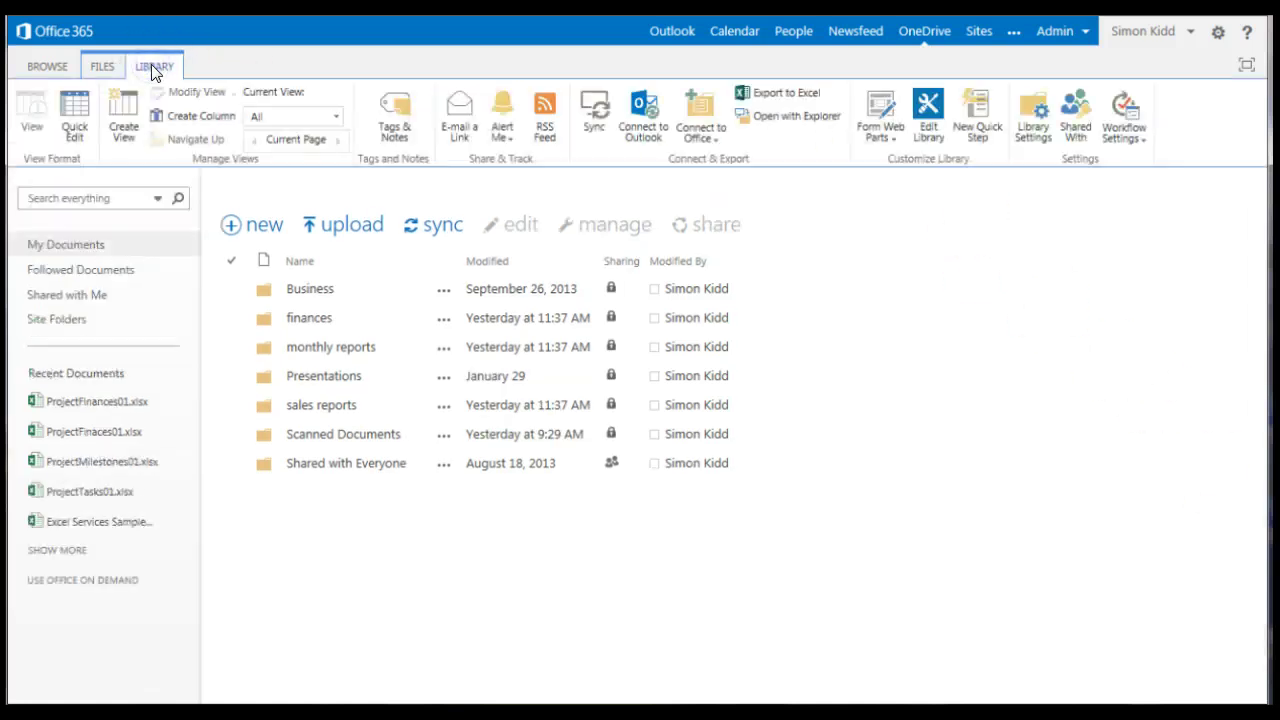
{"action": "left_click", "coordinate": [1038, 120]}
{"action": "left_click_drag", "start_coordinate": [1257, 177], "coordinate": [1227, 373]}
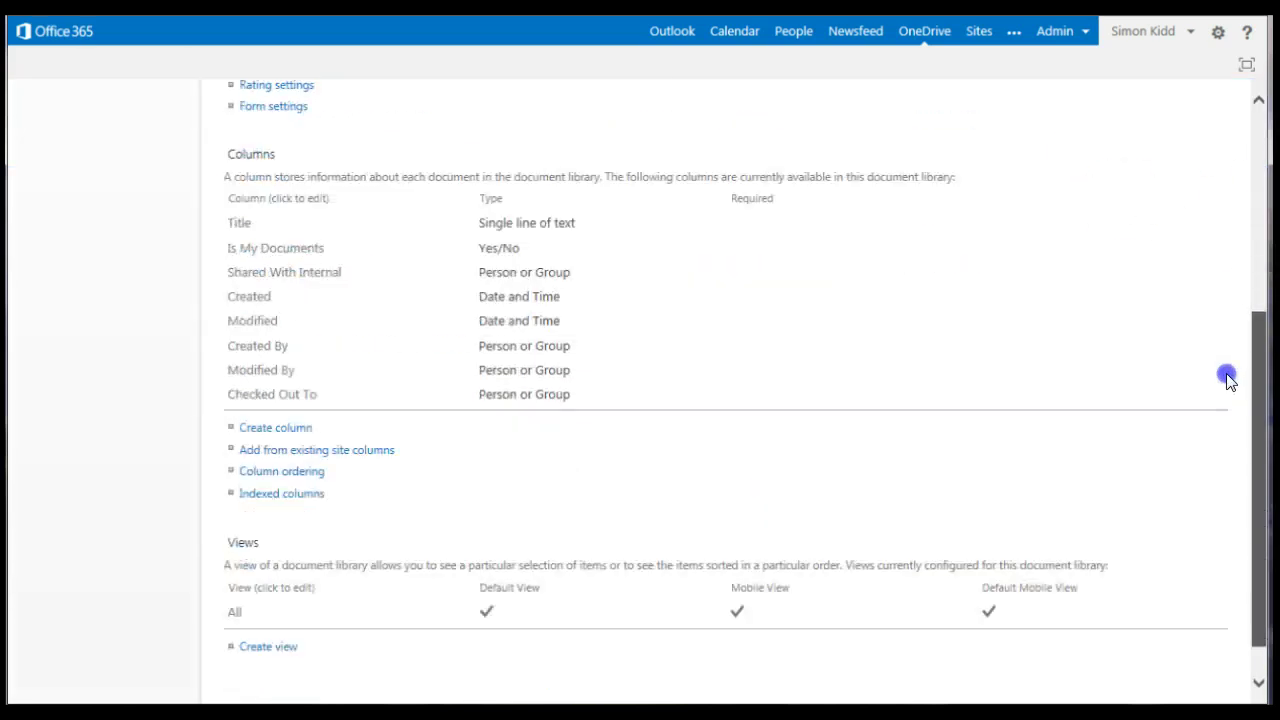
{"action": "left_click", "coordinate": [288, 455]}
{"action": "left_click", "coordinate": [857, 208]}
{"action": "left_click", "coordinate": [597, 323]}
{"action": "mouse_move", "coordinate": [597, 323]}
{"action": "left_mouse_down"}
{"action": "mouse_move", "coordinate": [592, 345]}
{"action": "mouse_move", "coordinate": [630, 248]}
{"action": "mouse_move", "coordinate": [597, 344]}
{"action": "mouse_move", "coordinate": [597, 320]}
{"action": "left_mouse_up"}
{"action": "left_click", "coordinate": [531, 210]}
{"action": "left_click", "coordinate": [505, 134]}
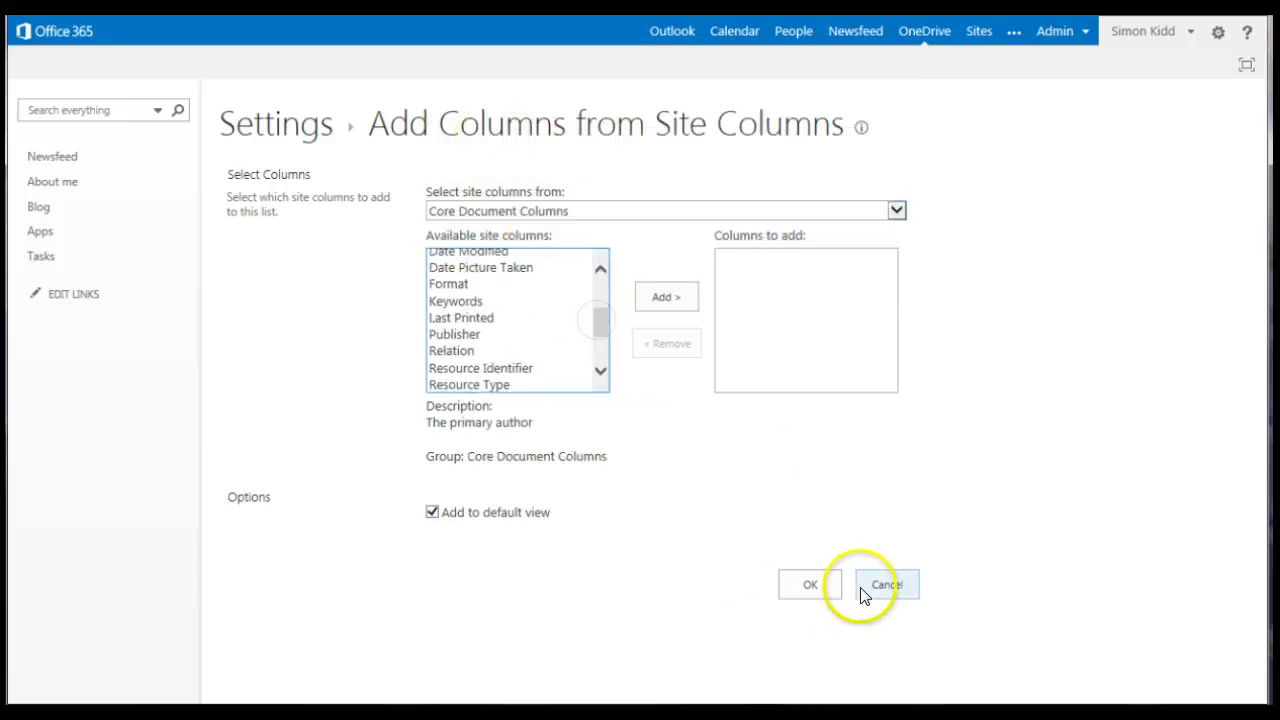
- Skip adding columns, open the top-level Site Collection Features, and activate Document ID Service
{"action": "left_click", "coordinate": [886, 585]}
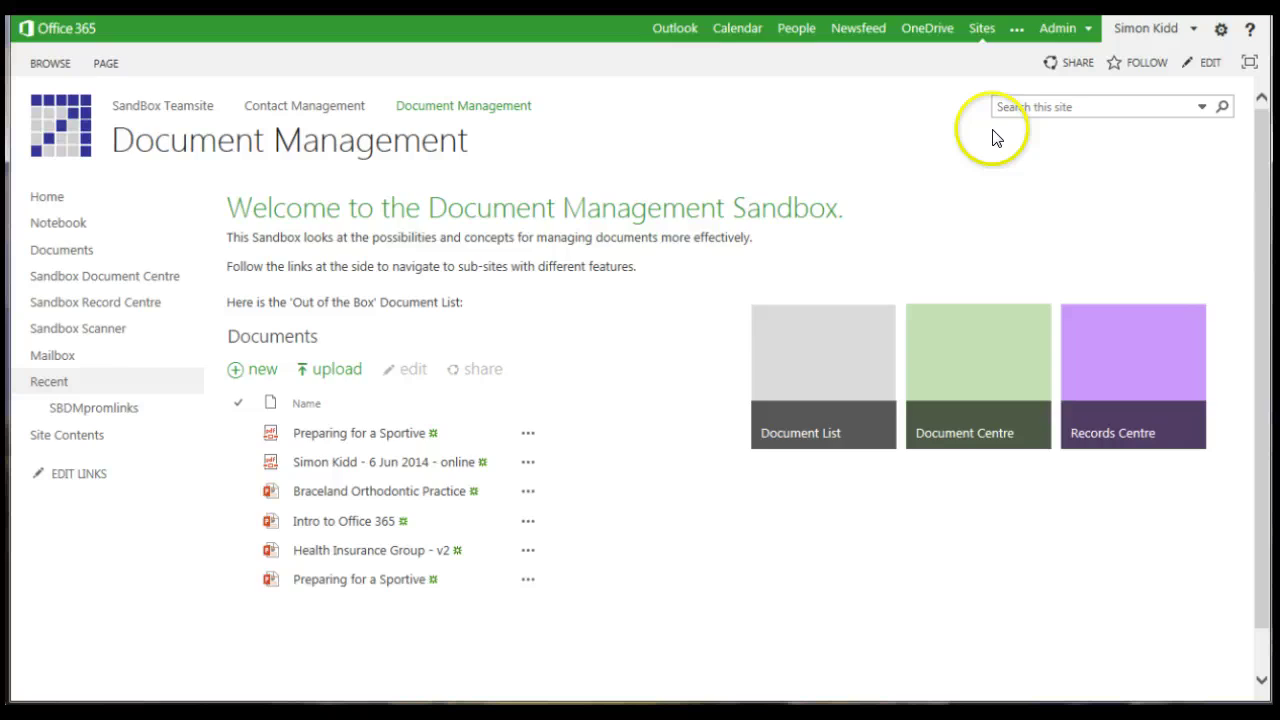
{"action": "left_click", "coordinate": [1220, 28]}
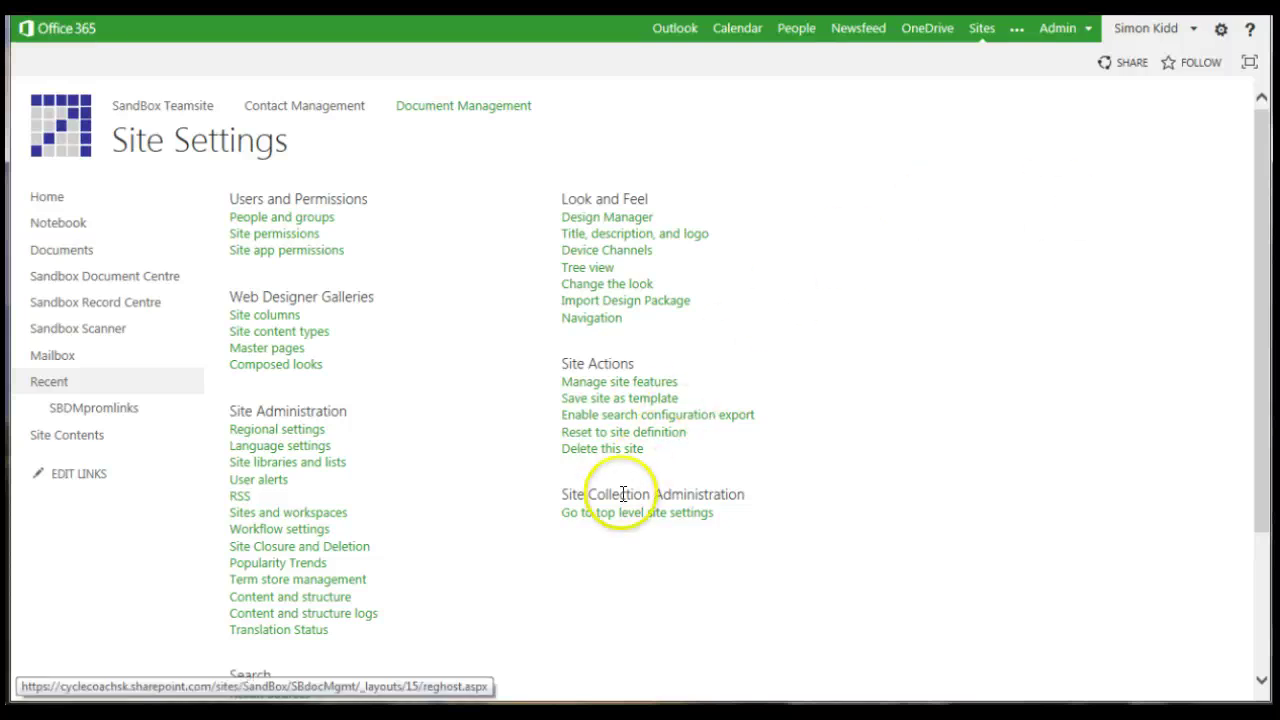
{"action": "left_click", "coordinate": [616, 518]}
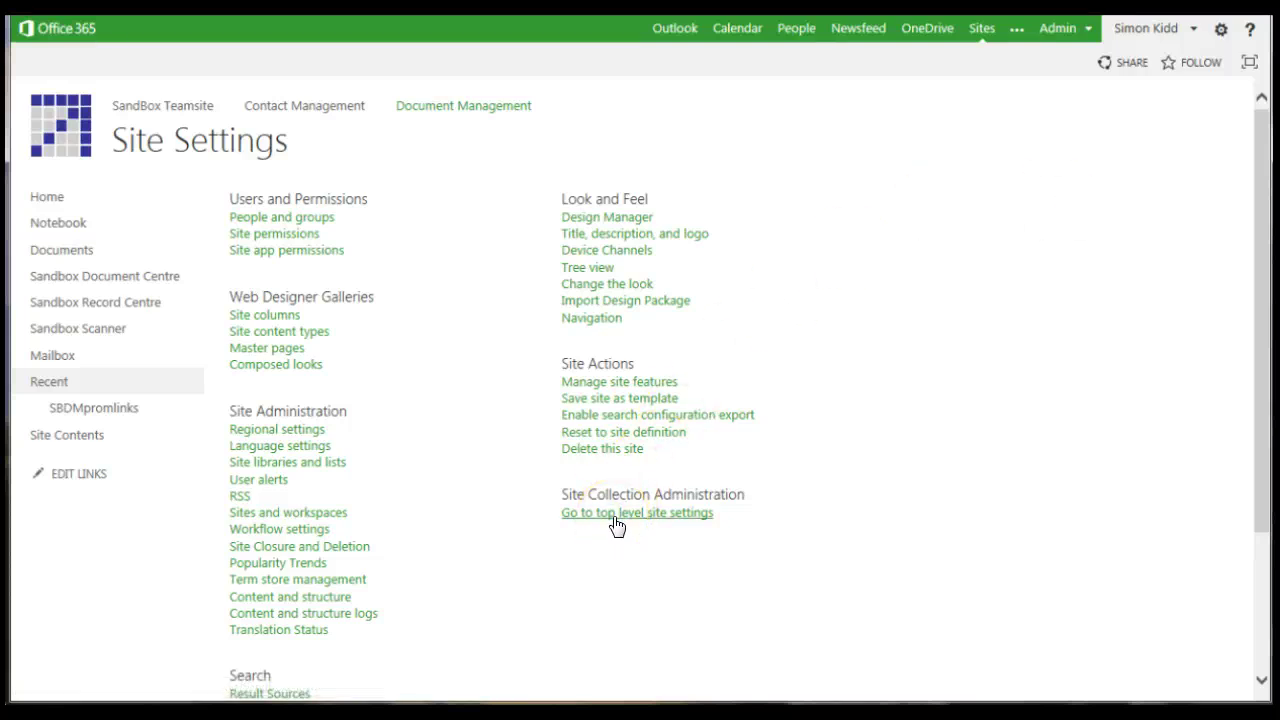
{"action": "scroll", "coordinate": [944, 452], "scroll_direction": "down", "scroll_amount": 2}
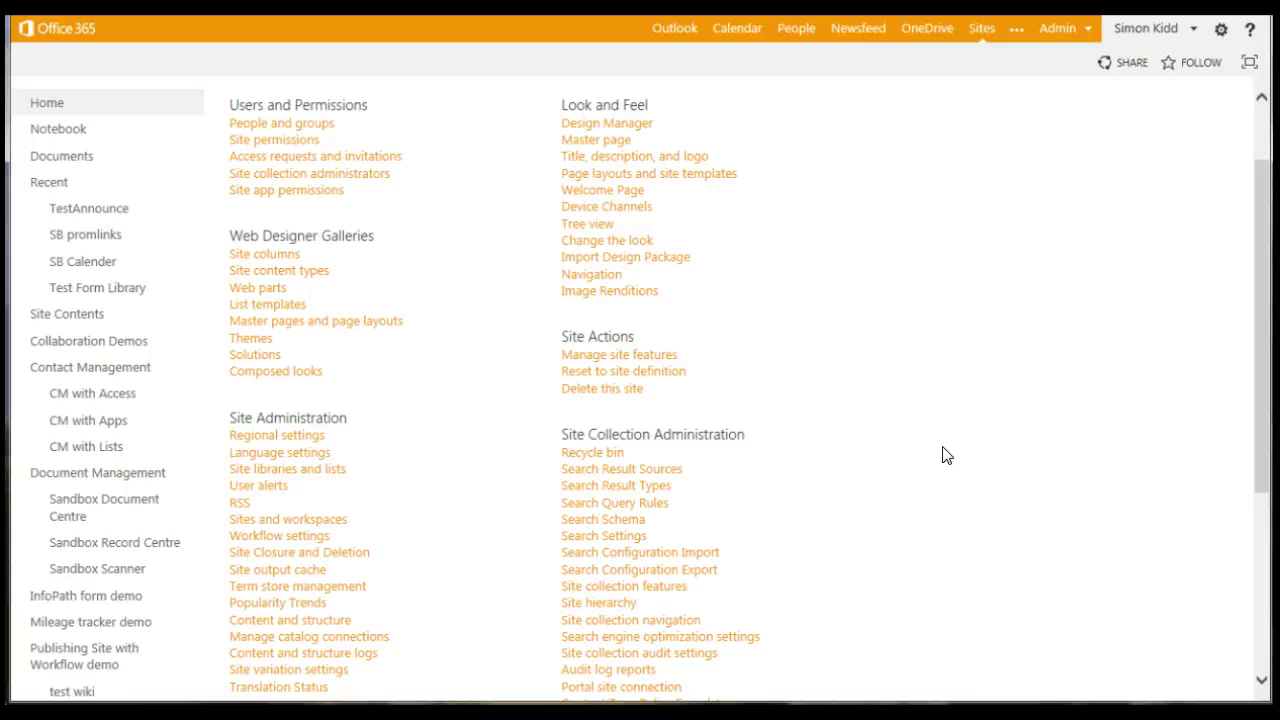
{"action": "scroll", "coordinate": [946, 455], "scroll_direction": "down", "scroll_amount": 2}
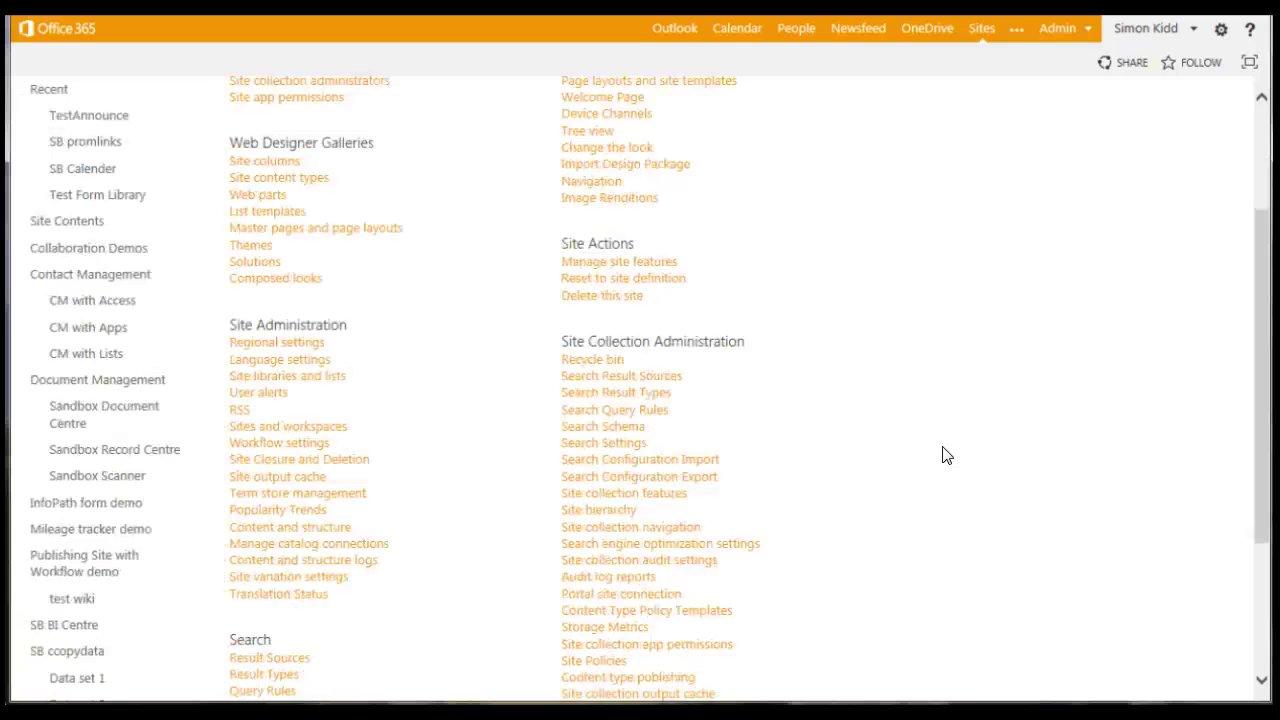
{"action": "left_click", "coordinate": [660, 502]}
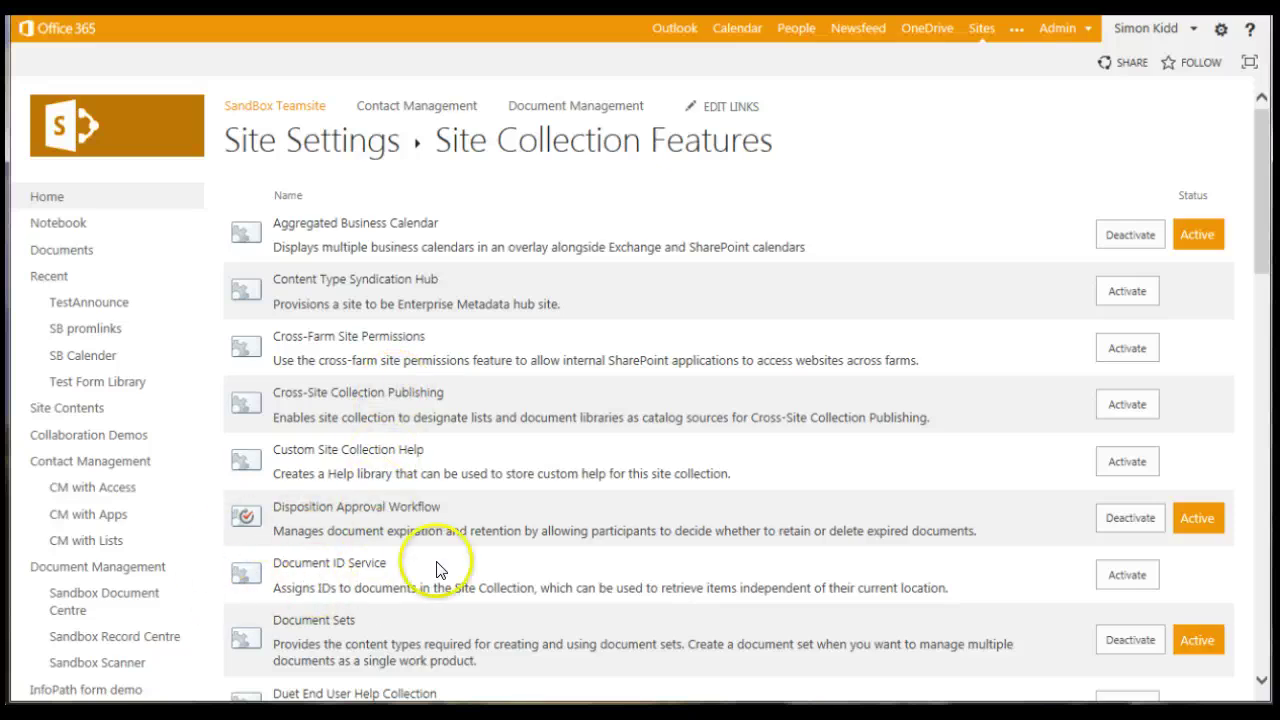
{"action": "left_click", "coordinate": [1127, 575]}
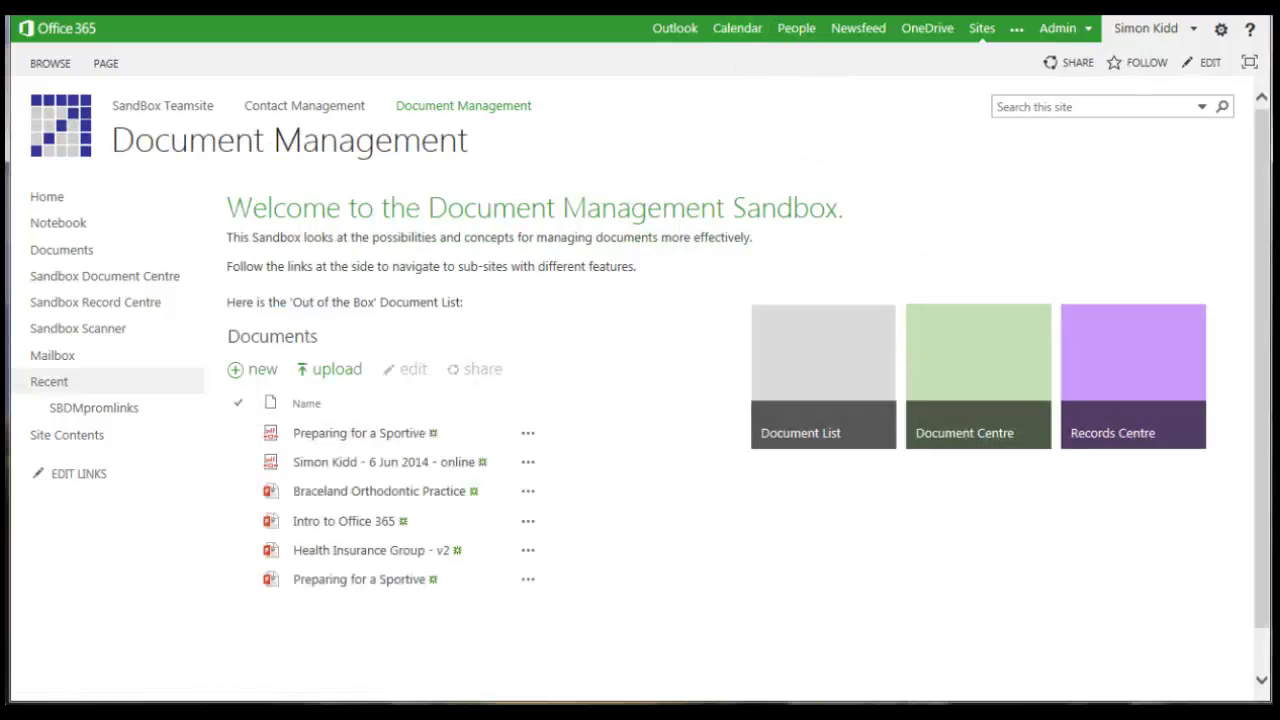
- From Site Contents, preview the Enterprise Document Center subsite template, then go to Sandbox Document Centre
{"action": "left_click", "coordinate": [72, 442]}
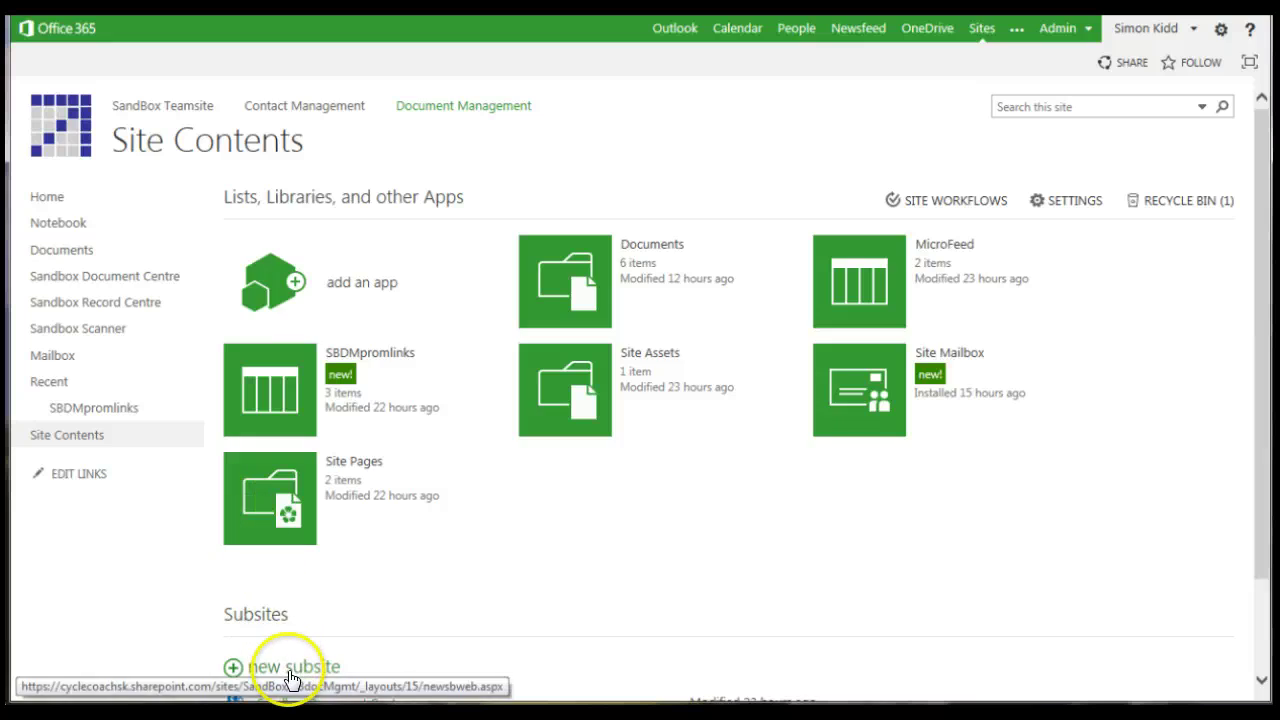
{"action": "left_click", "coordinate": [288, 677]}
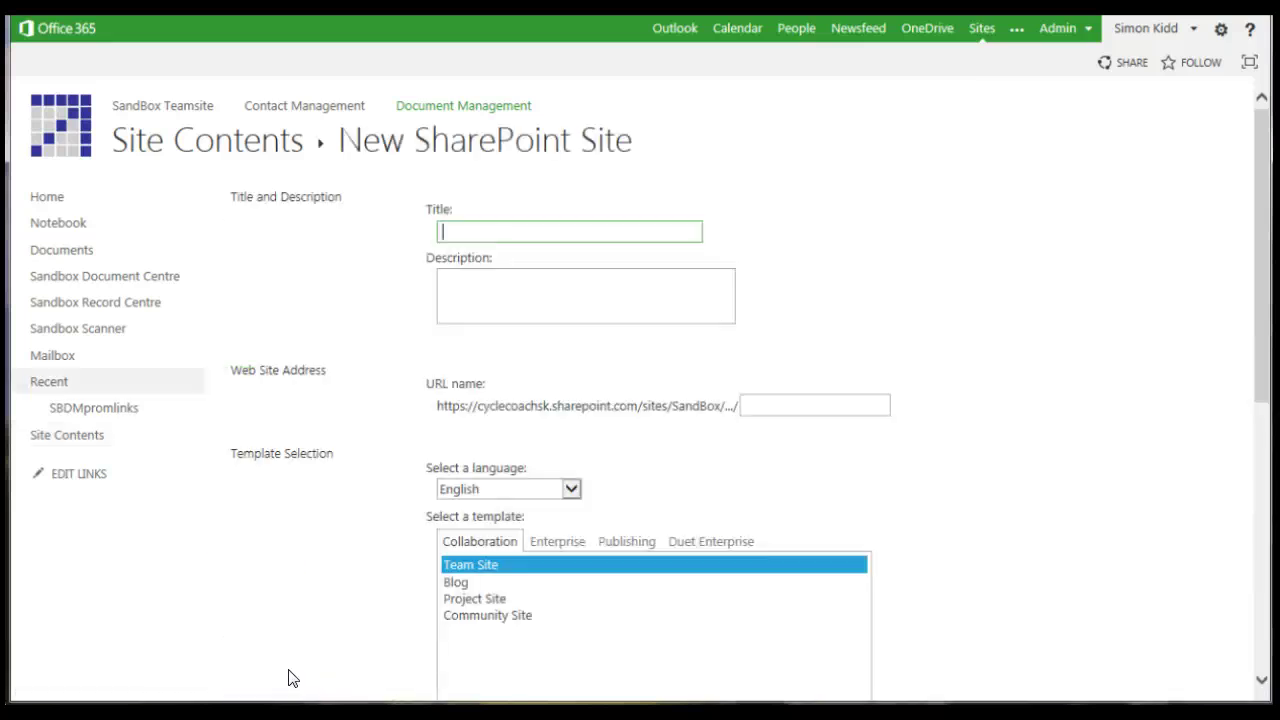
{"action": "left_click", "coordinate": [553, 543]}
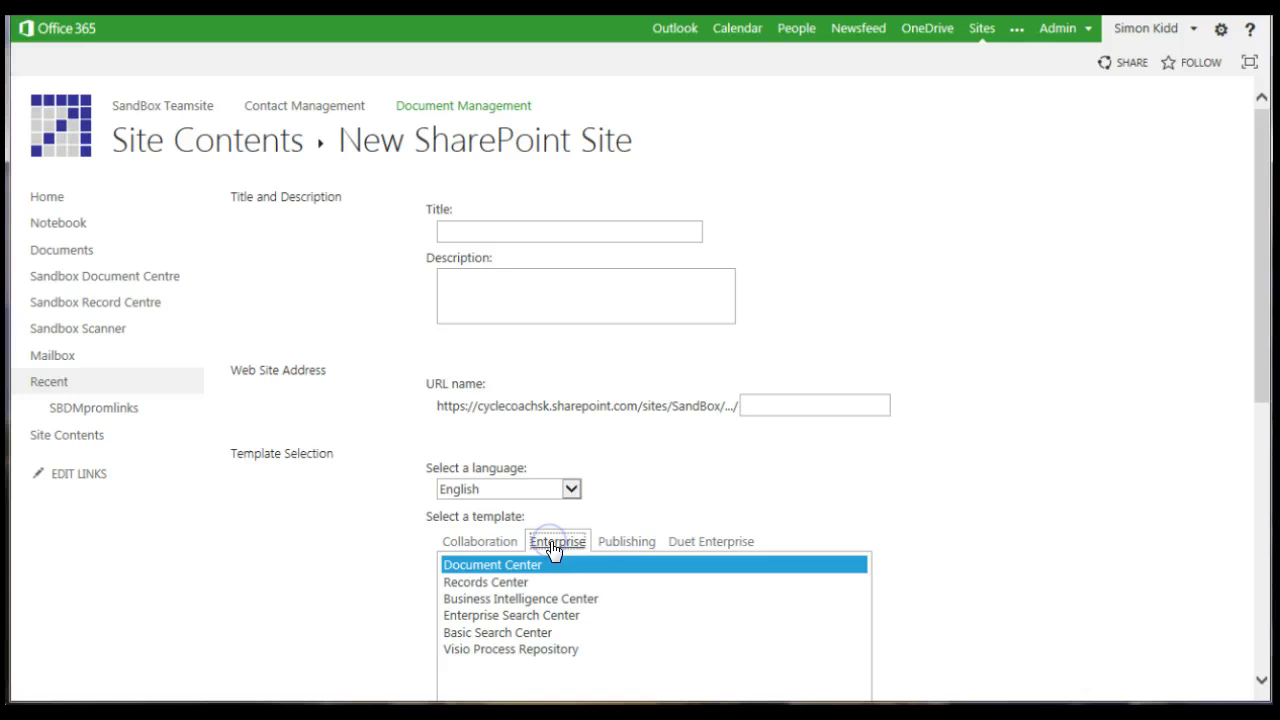
{"action": "left_click", "coordinate": [528, 569]}
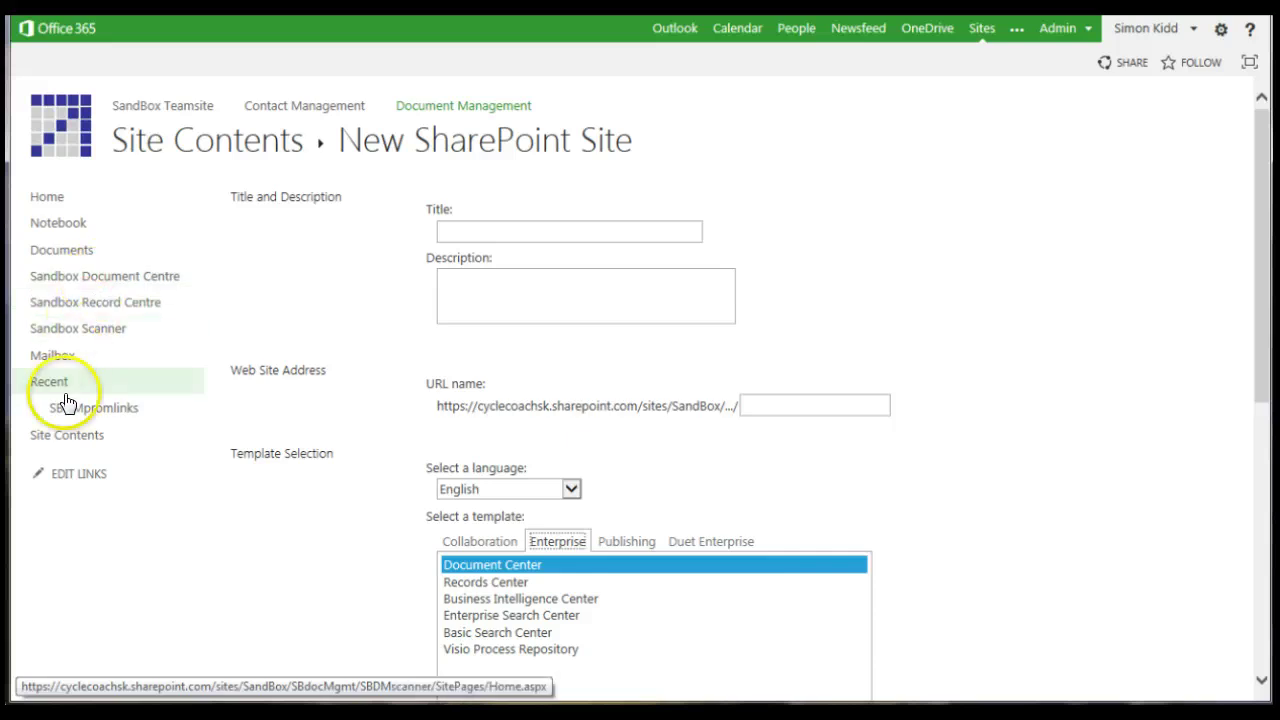
{"action": "left_click", "coordinate": [104, 284]}
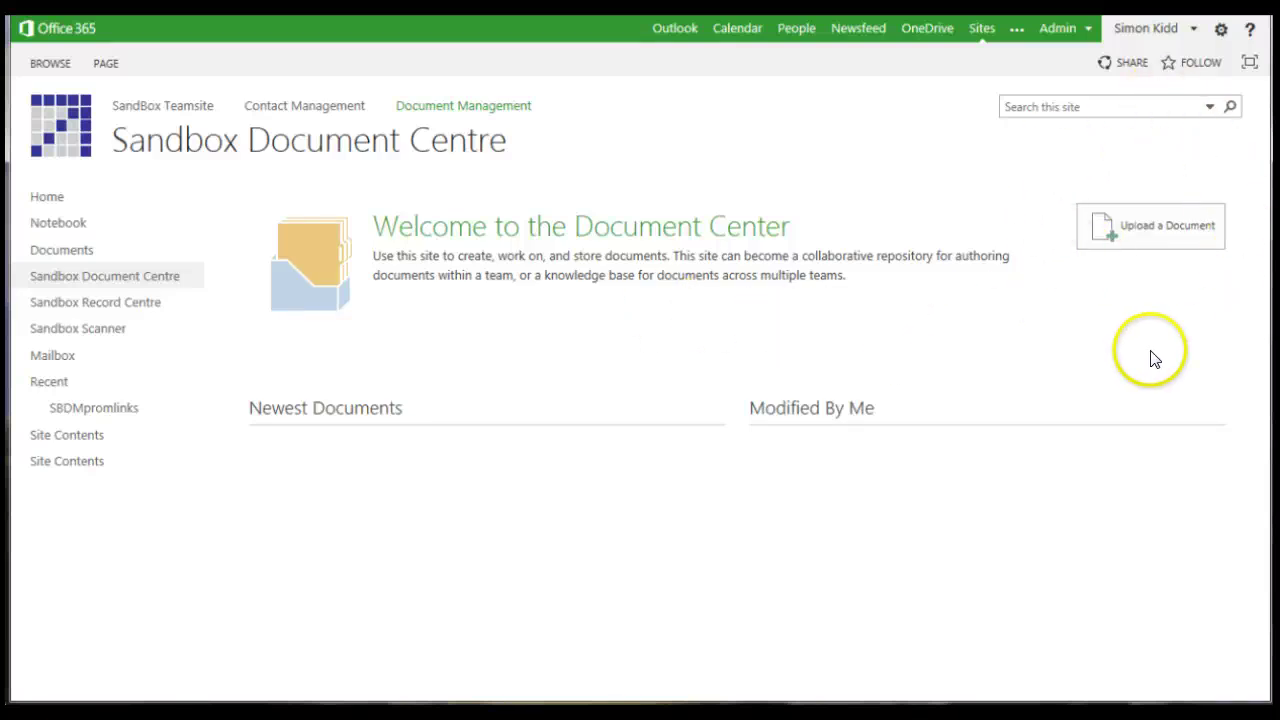
{"action": "left_click", "coordinate": [1030, 108]}
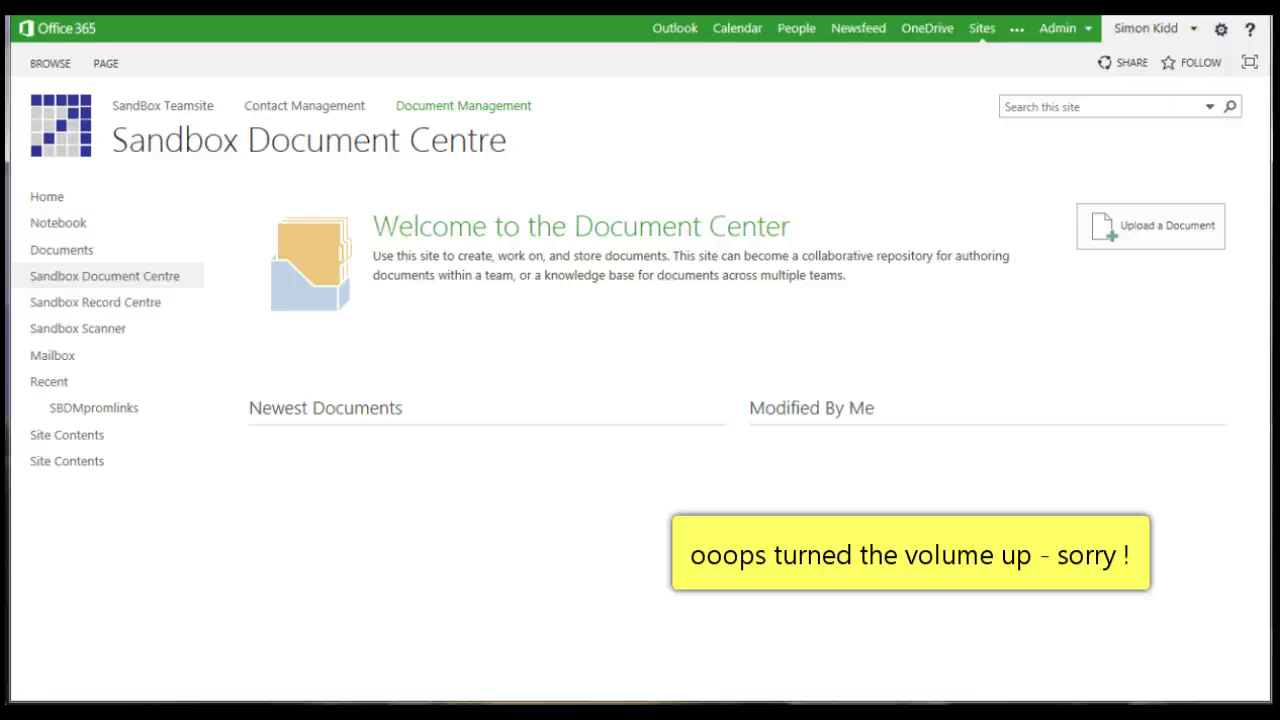
{"action": "left_click", "coordinate": [83, 467]}
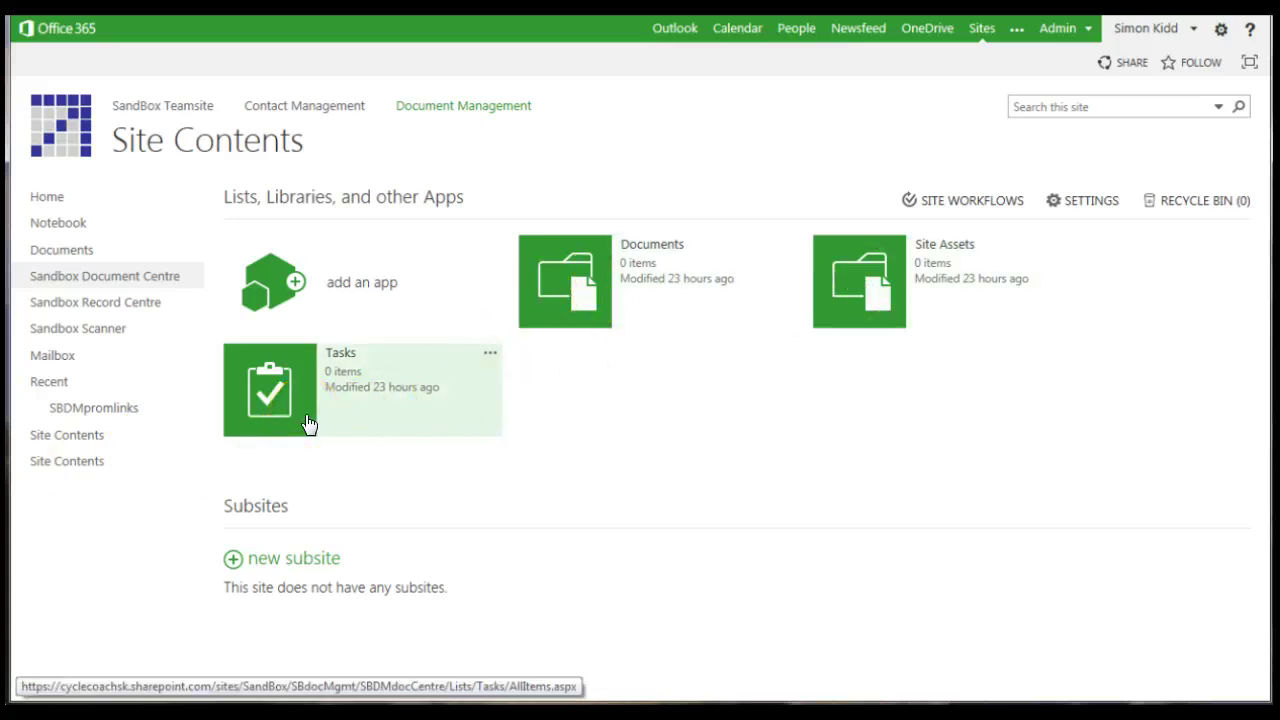
{"action": "left_click", "coordinate": [98, 286]}
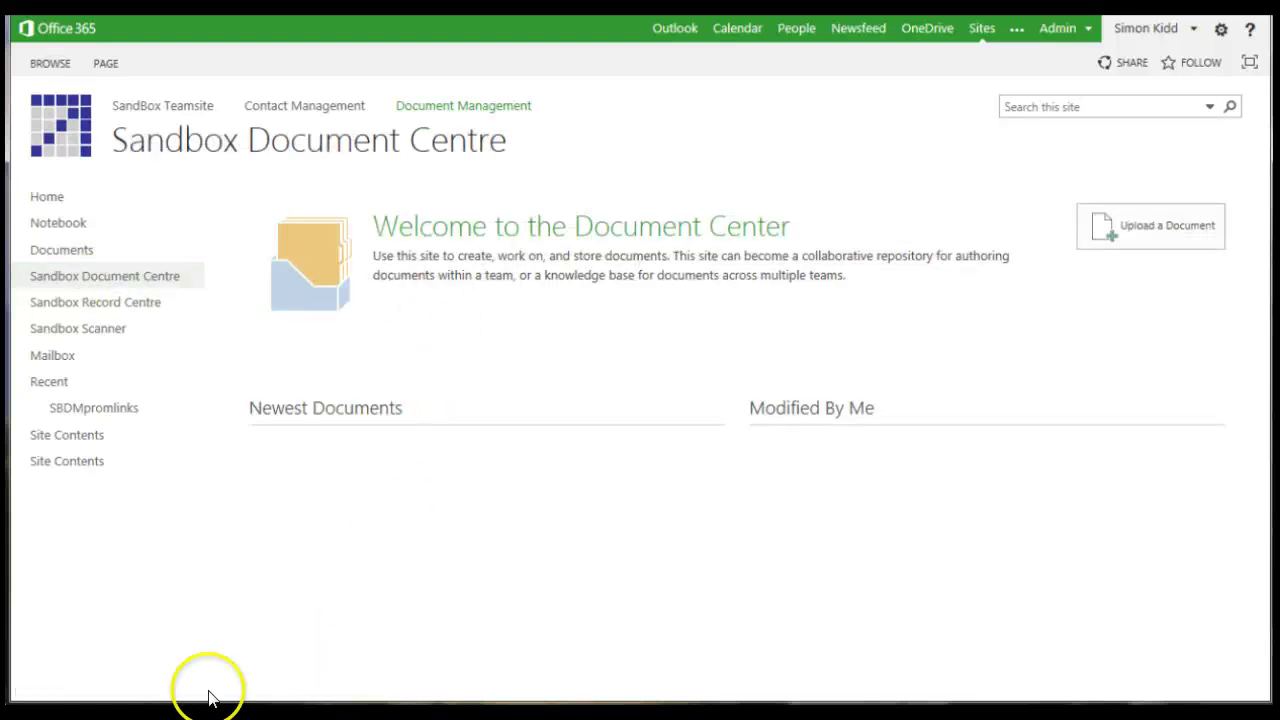
- Drag a PDF into the Document Centre's Documents library and return to its home page
{"action": "left_click", "coordinate": [20, 452]}
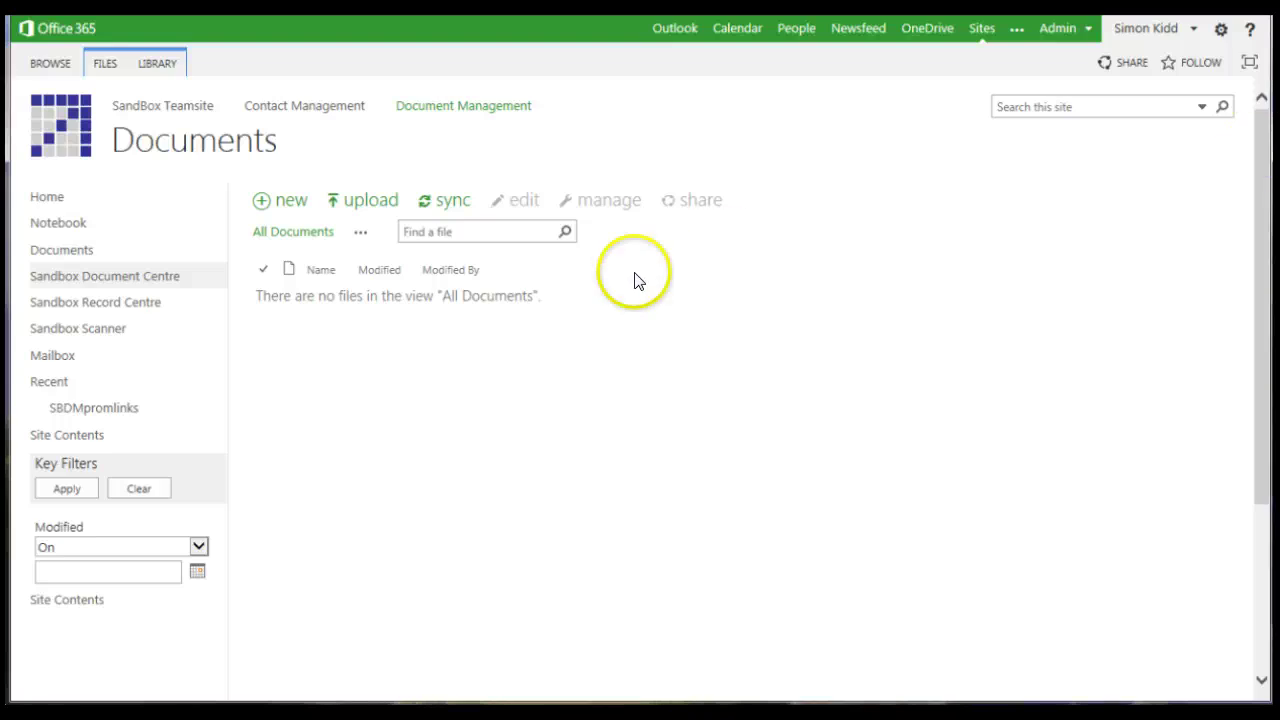
{"action": "left_click_drag", "start_coordinate": [637, 277], "coordinate": [529, 297]}
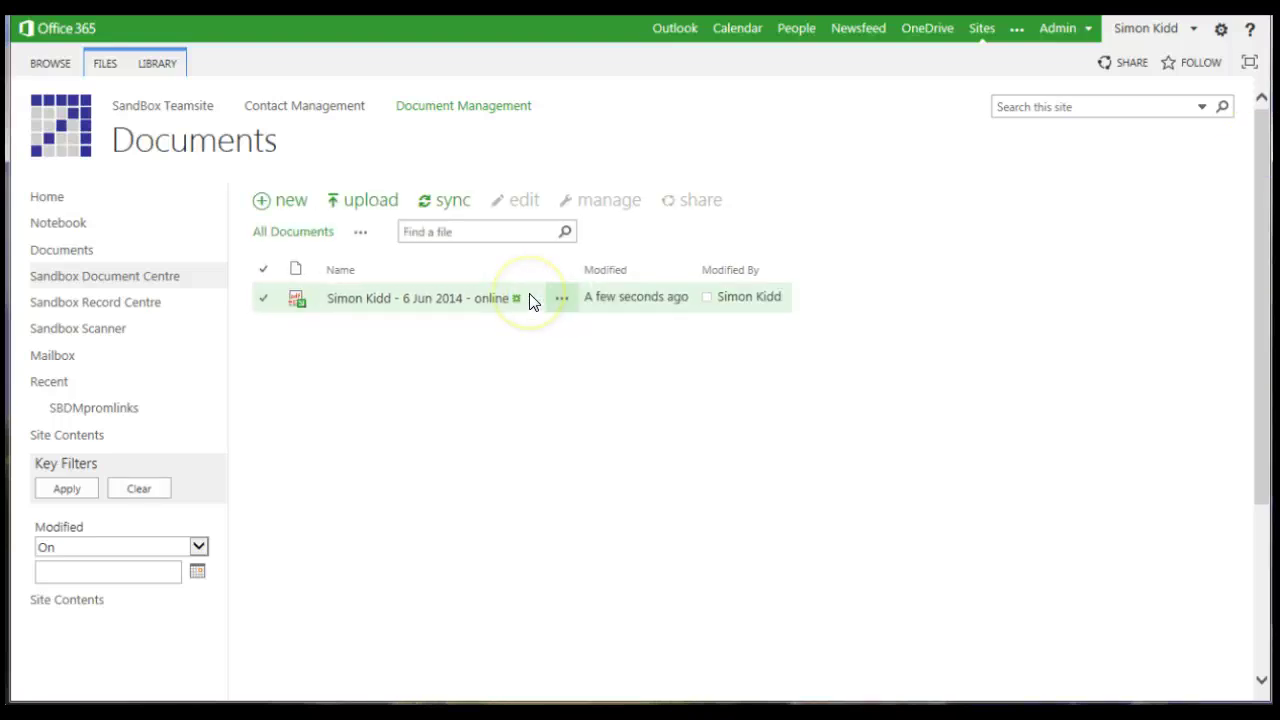
{"action": "left_click", "coordinate": [76, 282]}
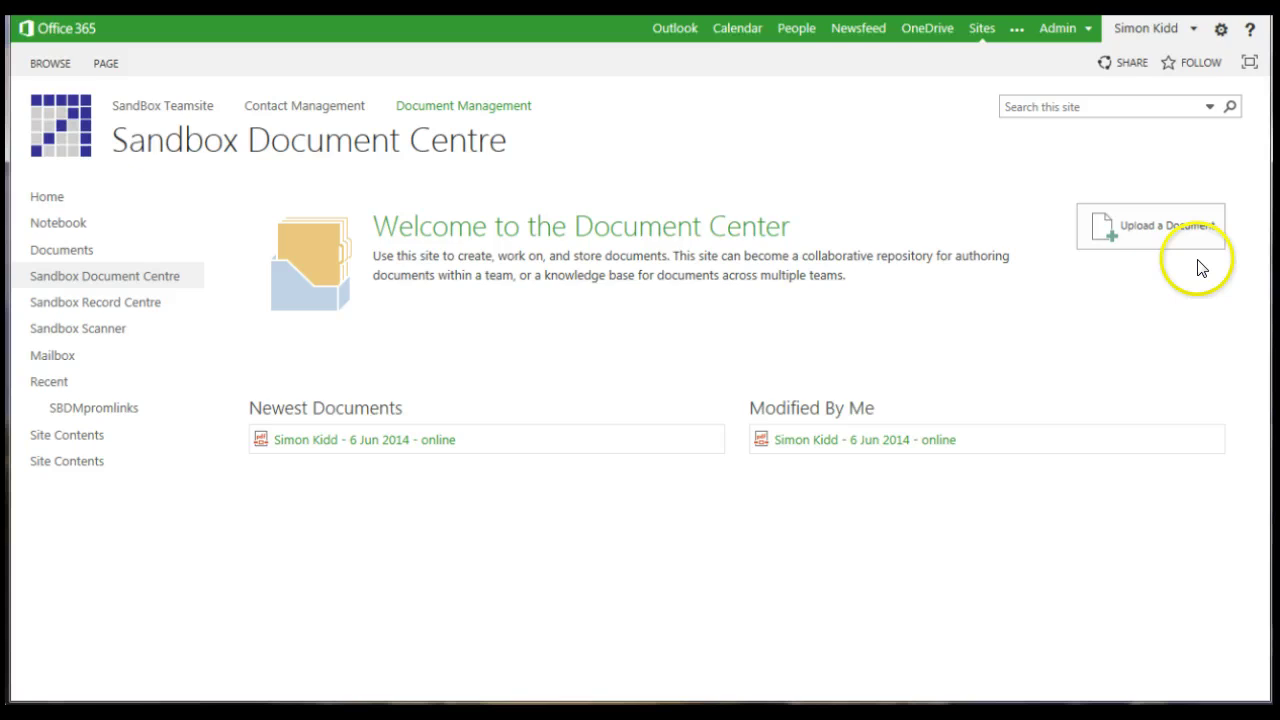
- Upload the Yammer introduction and Preparing for a Sportive presentations, briefly checking the Yammer file's details
{"action": "left_click", "coordinate": [1156, 227]}
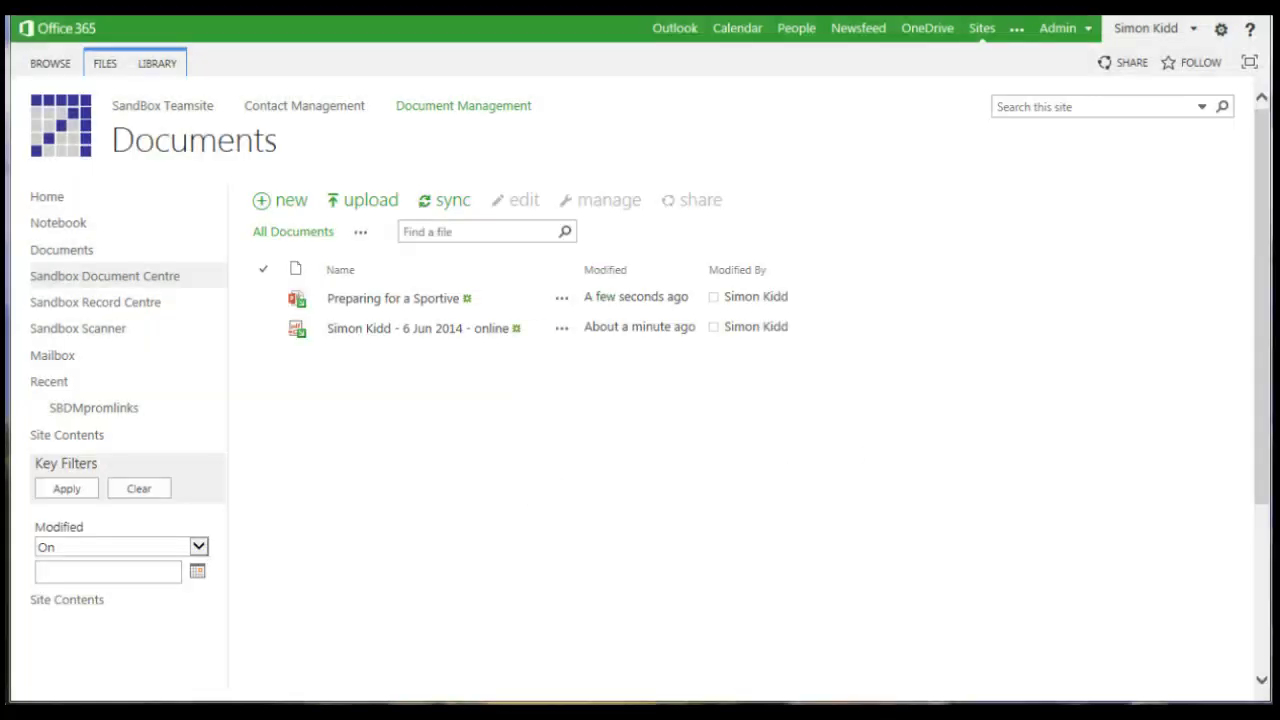
{"action": "left_click_drag", "start_coordinate": [1270, 420], "coordinate": [588, 325]}
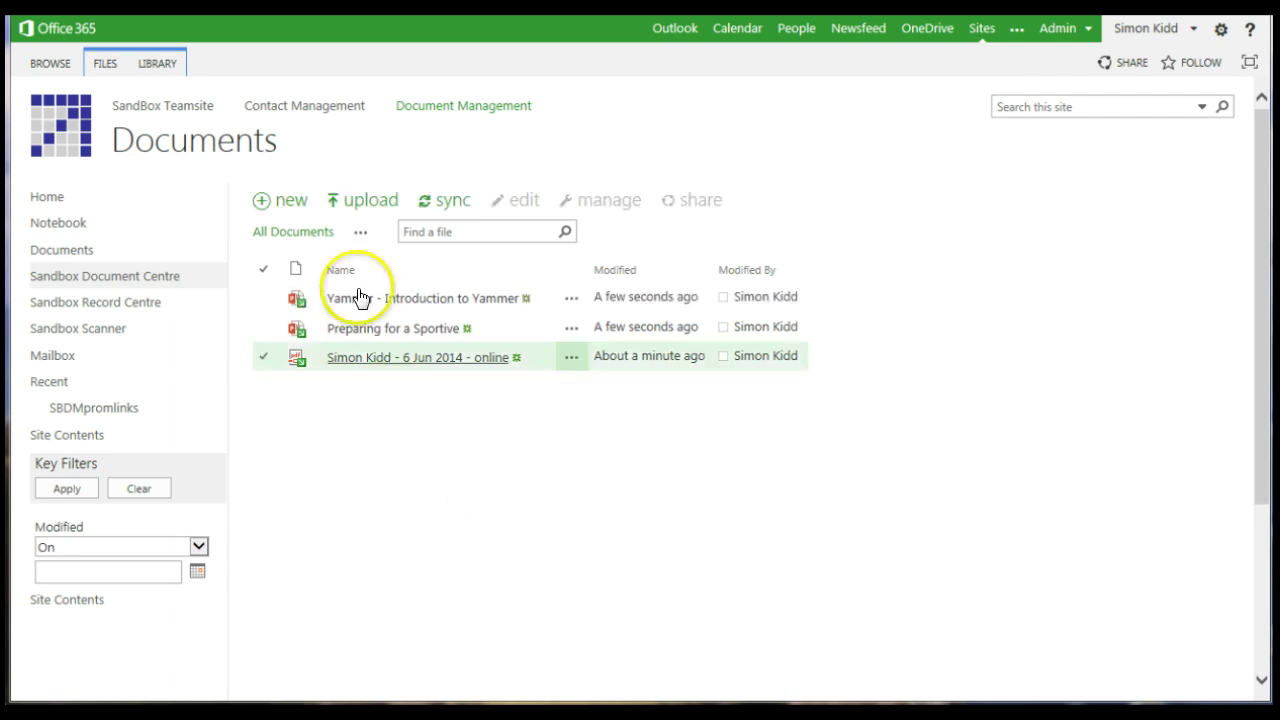
{"action": "left_click", "coordinate": [570, 302]}
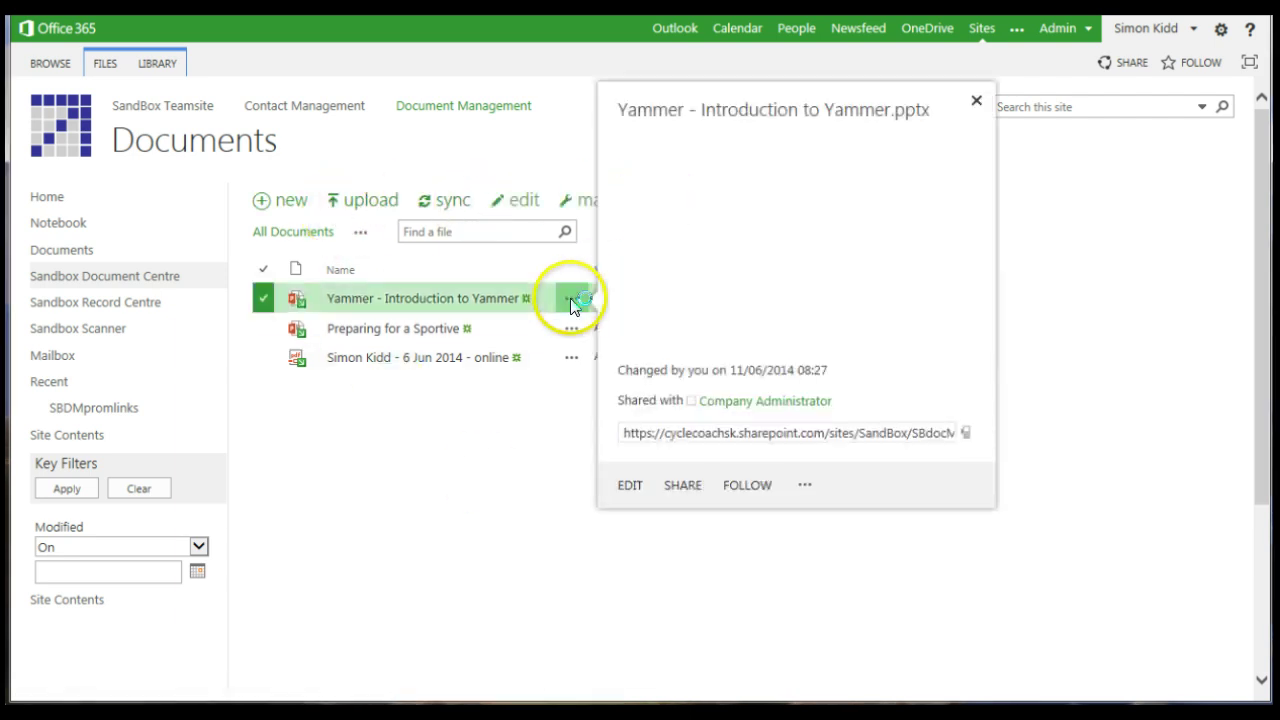
{"action": "left_click", "coordinate": [133, 284]}
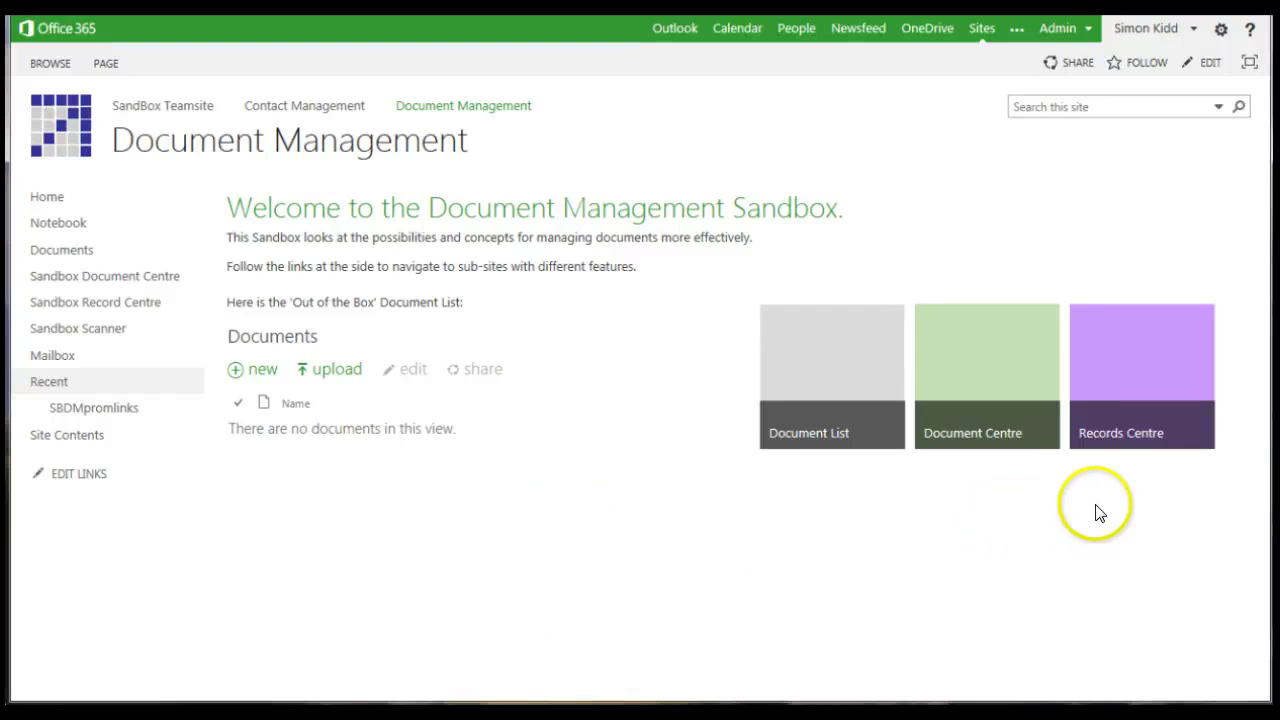
- Open the Sandbox Record Centre from the Records Centre tile on Document Management
{"action": "left_click", "coordinate": [1112, 408]}
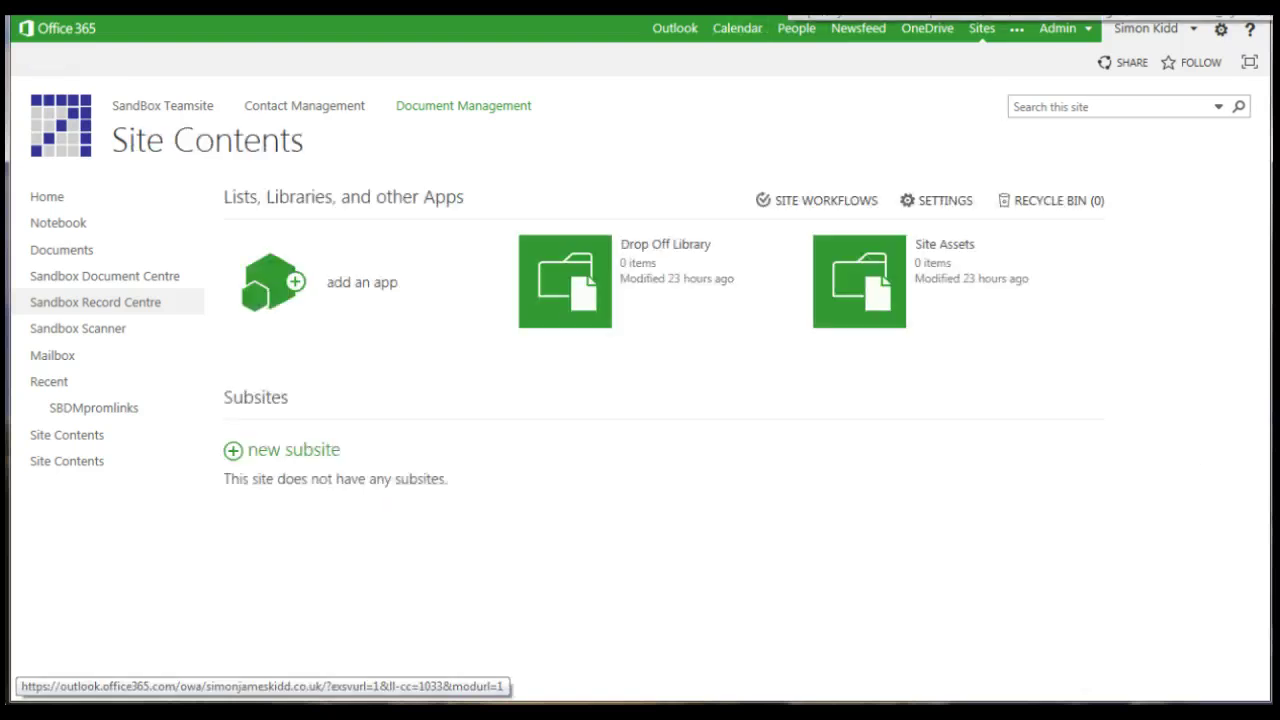
- Open the Drop Off Library, then browse Add an app and the Document Library option without creating one
{"action": "left_click", "coordinate": [566, 295]}
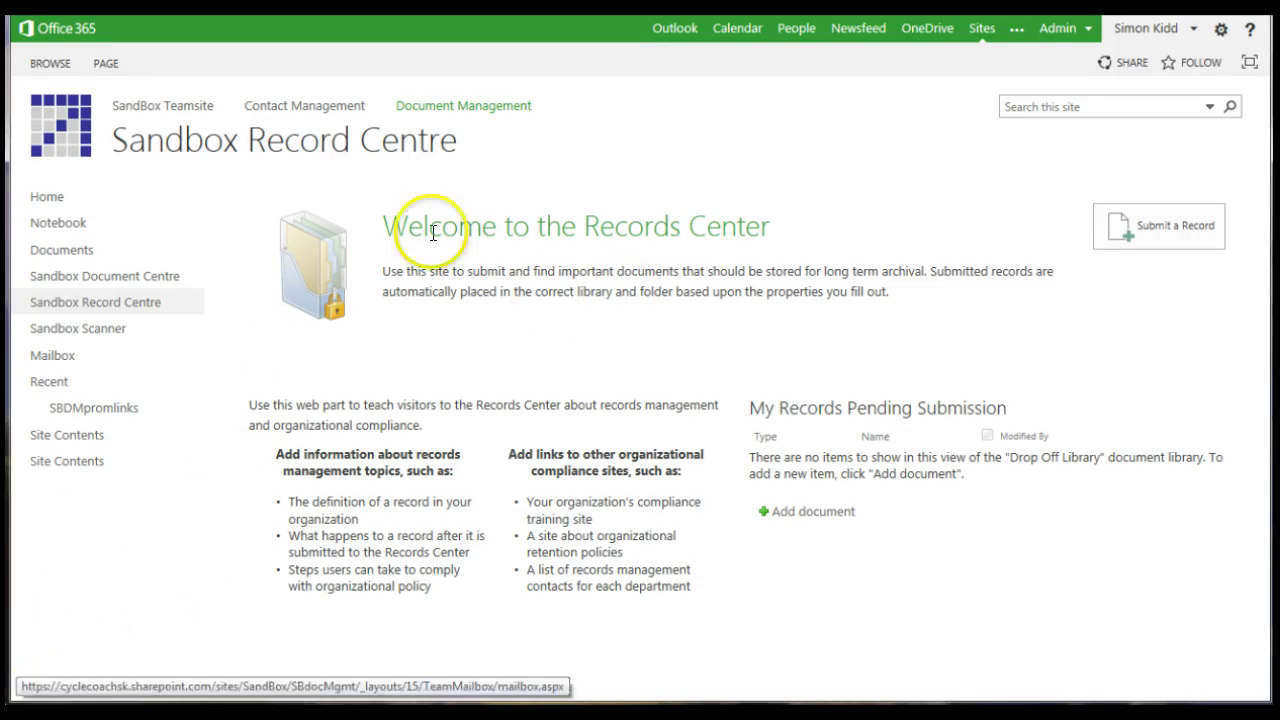
{"action": "left_click", "coordinate": [1220, 30]}
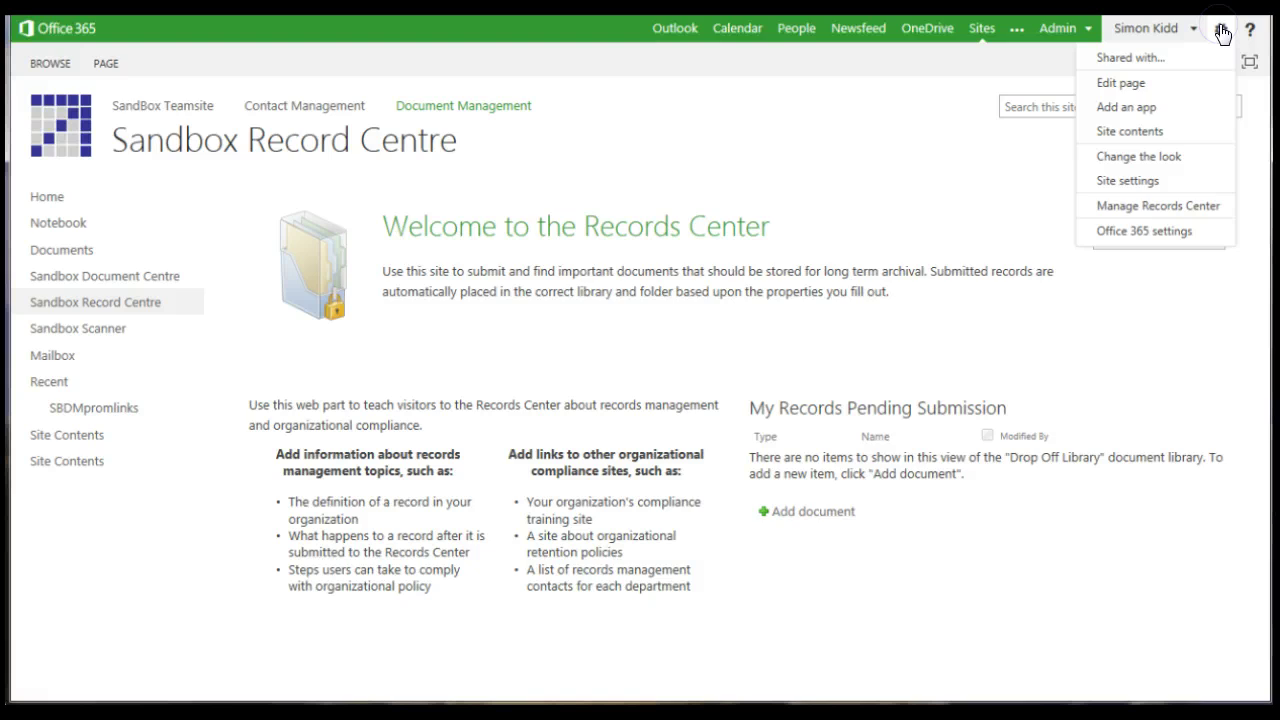
{"action": "left_click", "coordinate": [1130, 107]}
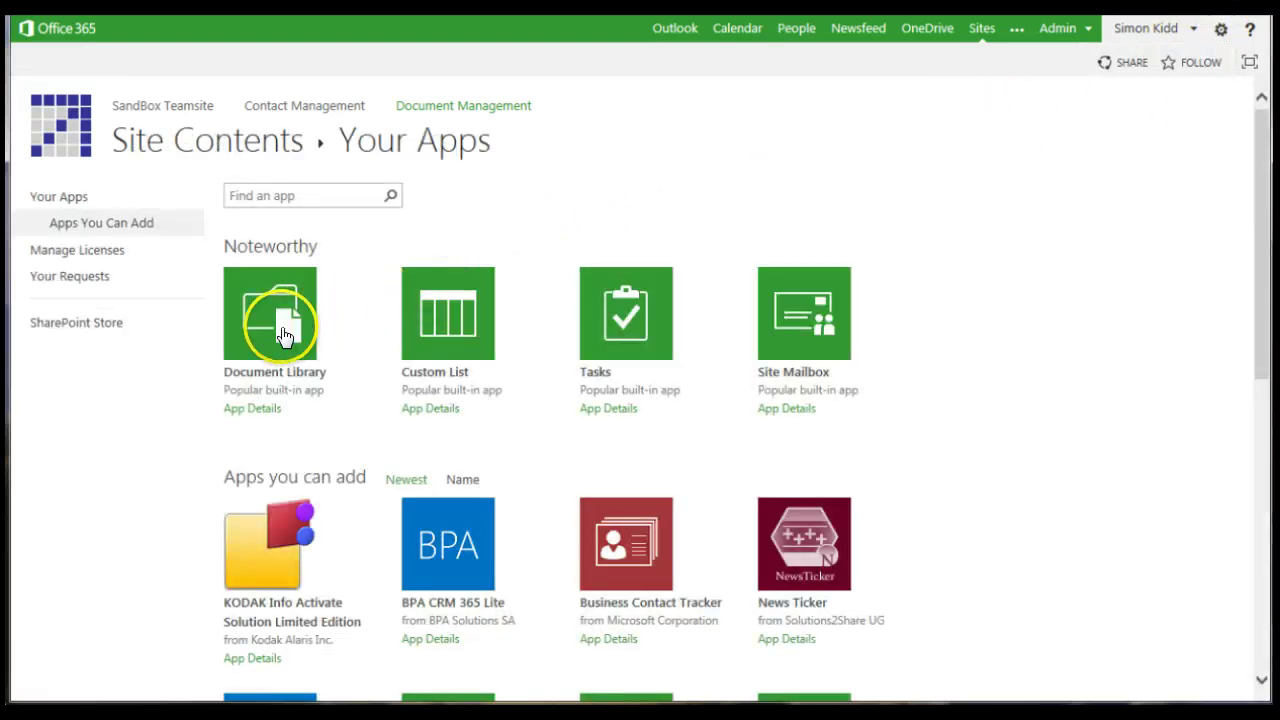
{"action": "left_click", "coordinate": [256, 336]}
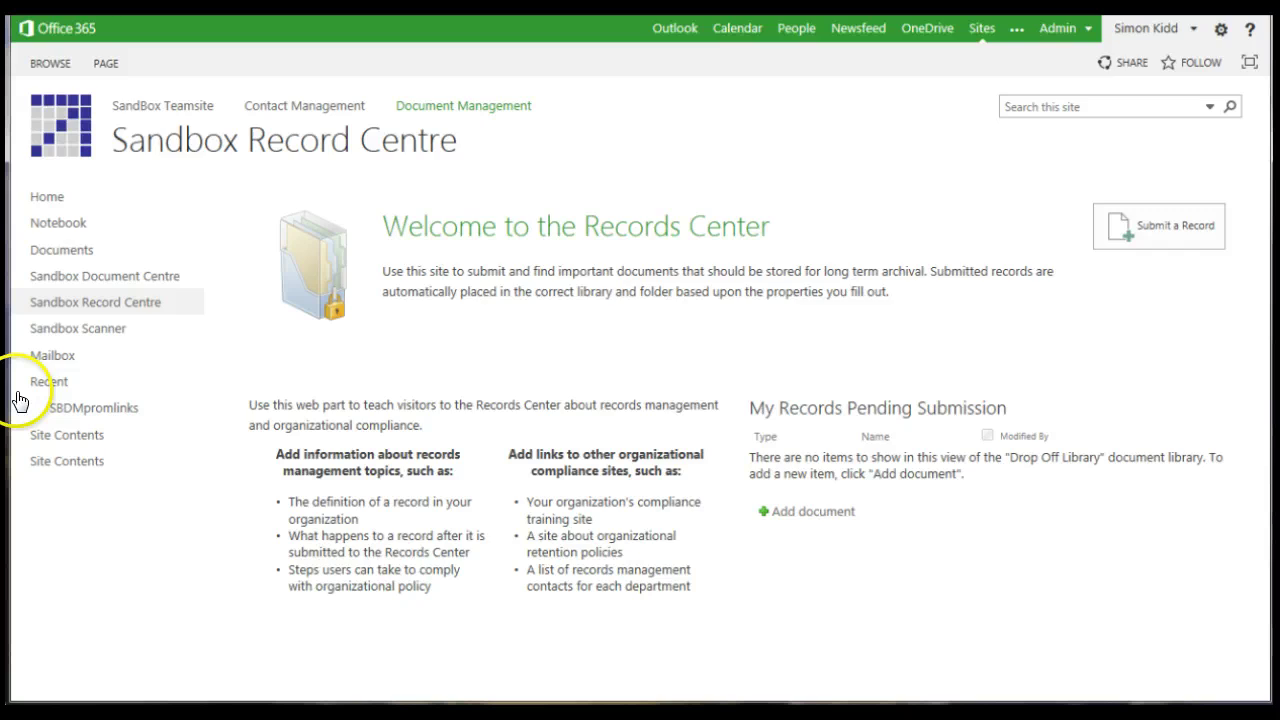
- Open the Record Centre's Site Settings and its Manage Records Center page
{"action": "left_click", "coordinate": [1221, 32]}
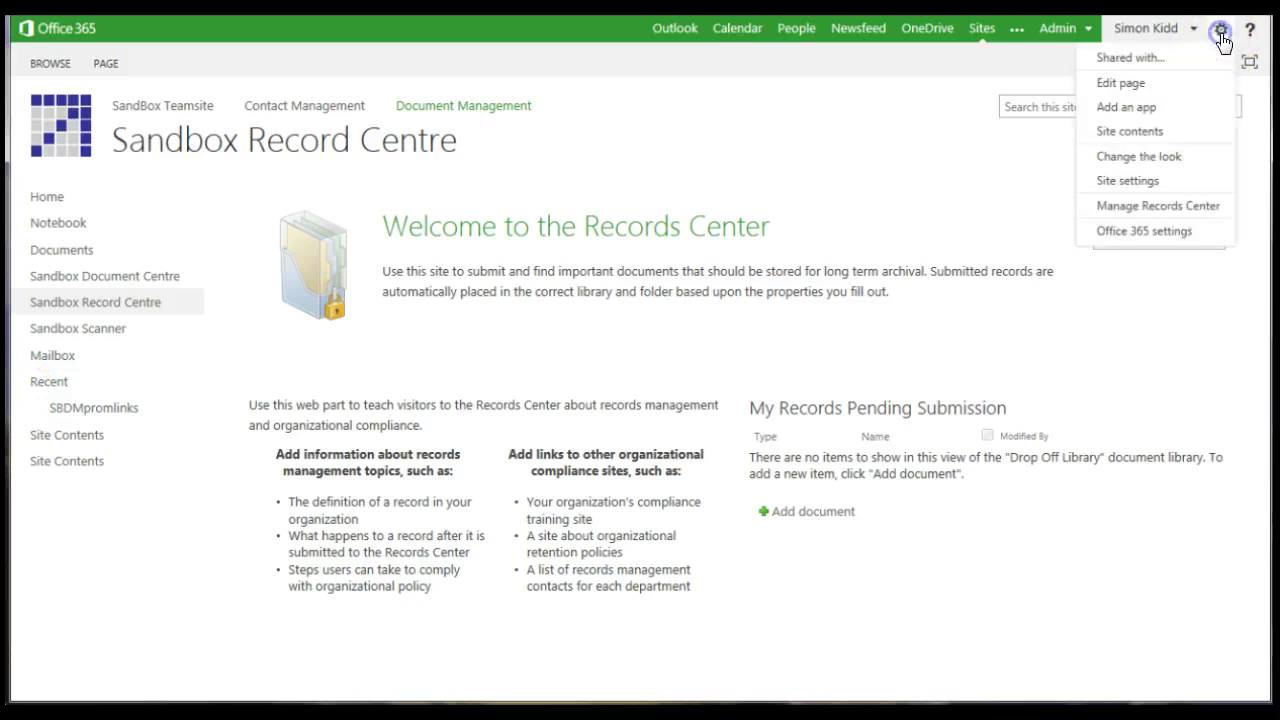
{"action": "left_click", "coordinate": [1140, 180]}
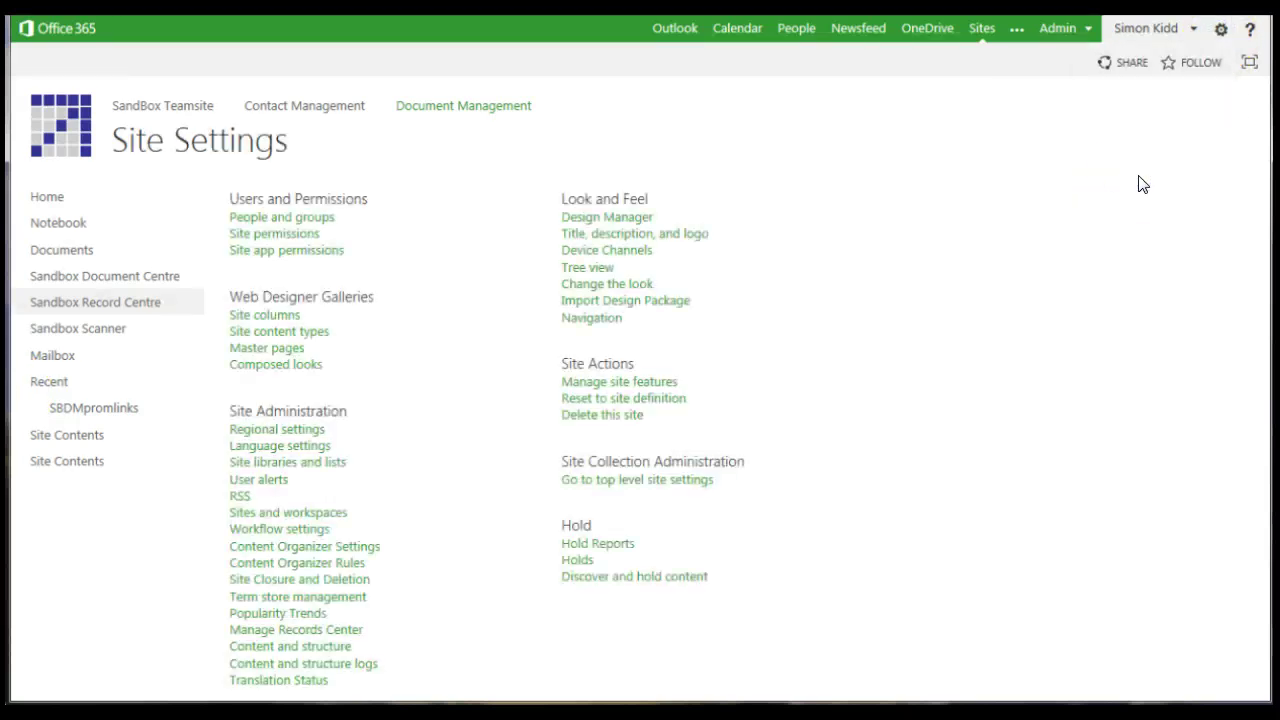
{"action": "left_click", "coordinate": [303, 630]}
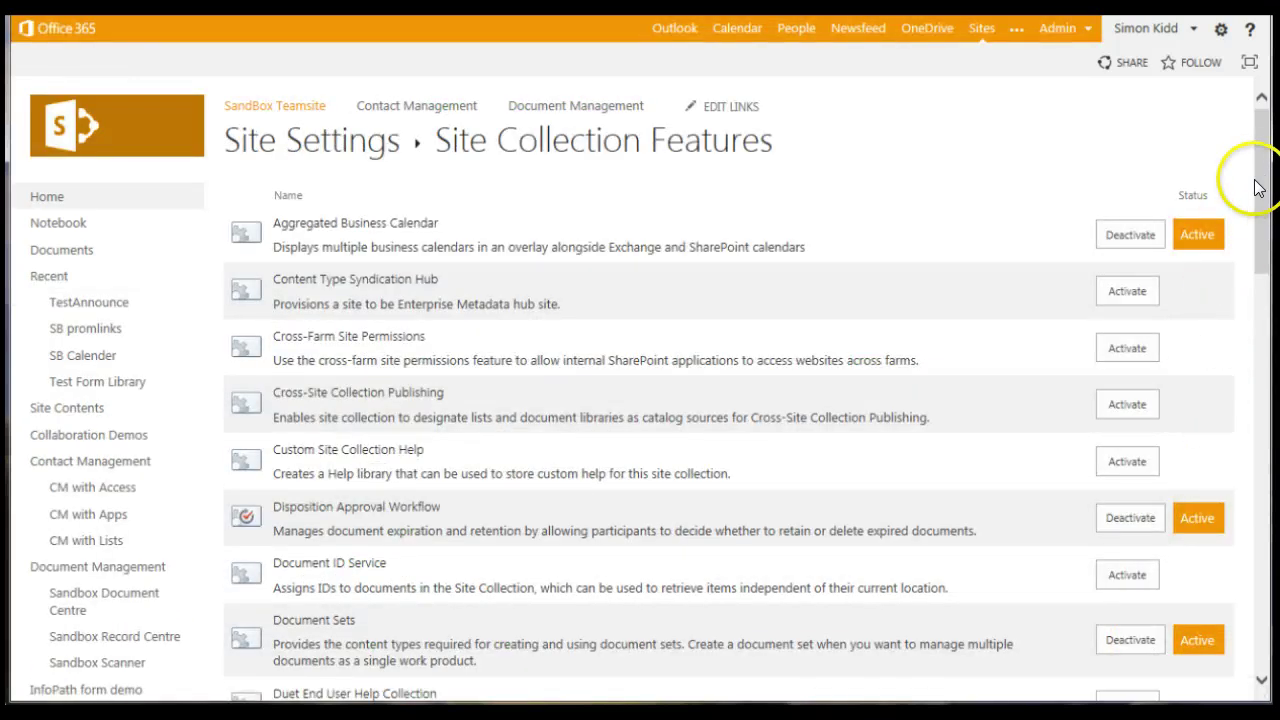
{"action": "left_click_drag", "start_coordinate": [1258, 176], "coordinate": [1255, 241]}
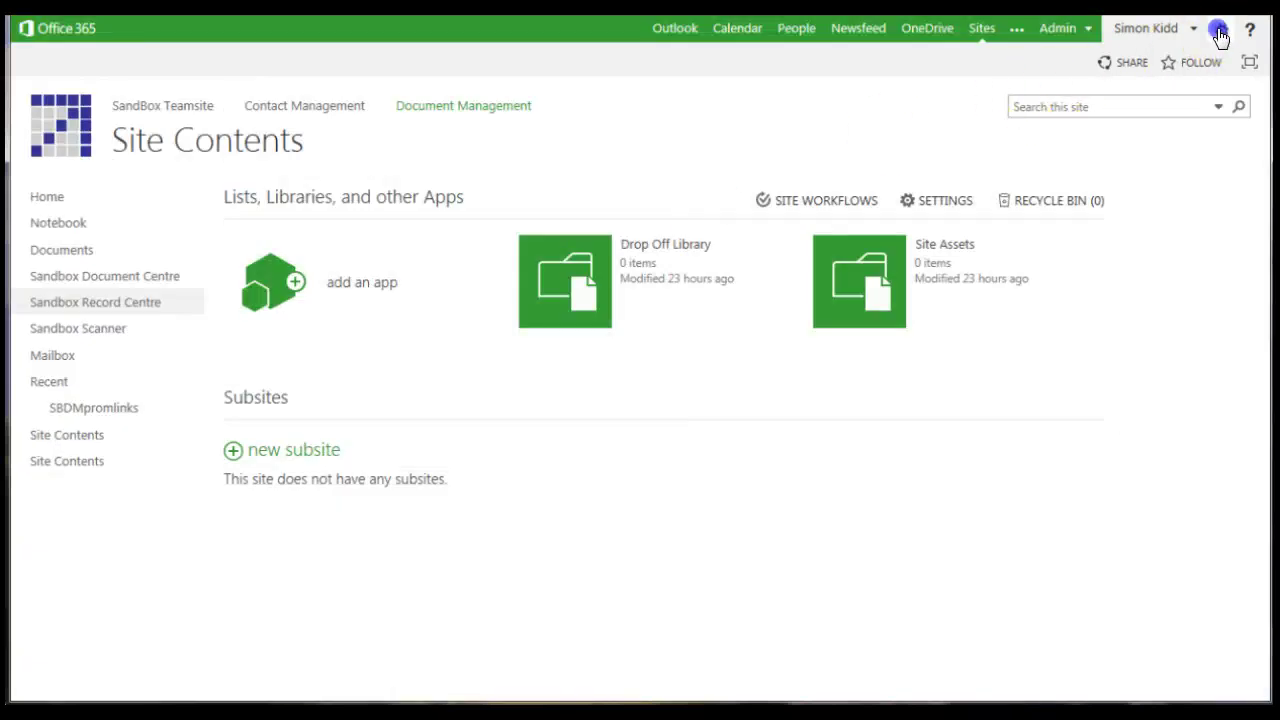
- Create the Library01 document library, then start adding a second document library, Library02
{"action": "left_click", "coordinate": [1220, 30]}
{"action": "left_click", "coordinate": [1150, 83]}
{"action": "left_click", "coordinate": [249, 338]}
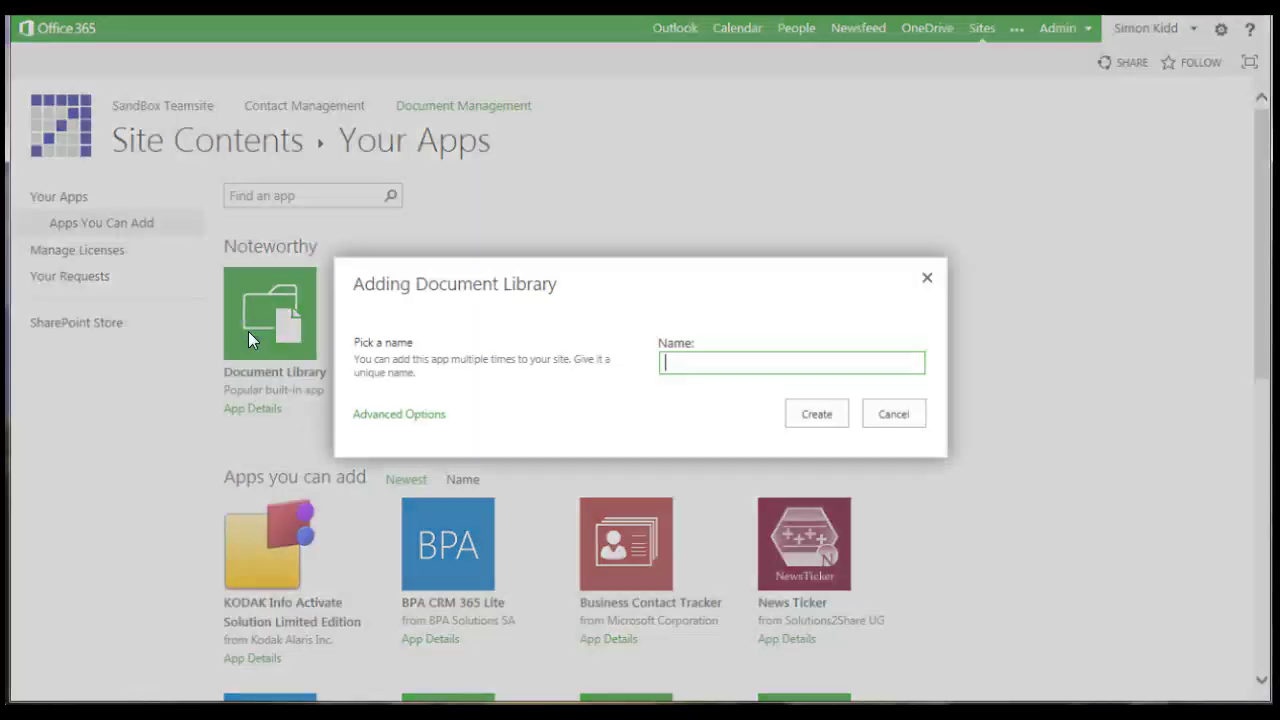
{"action": "type", "text": "Library01"}
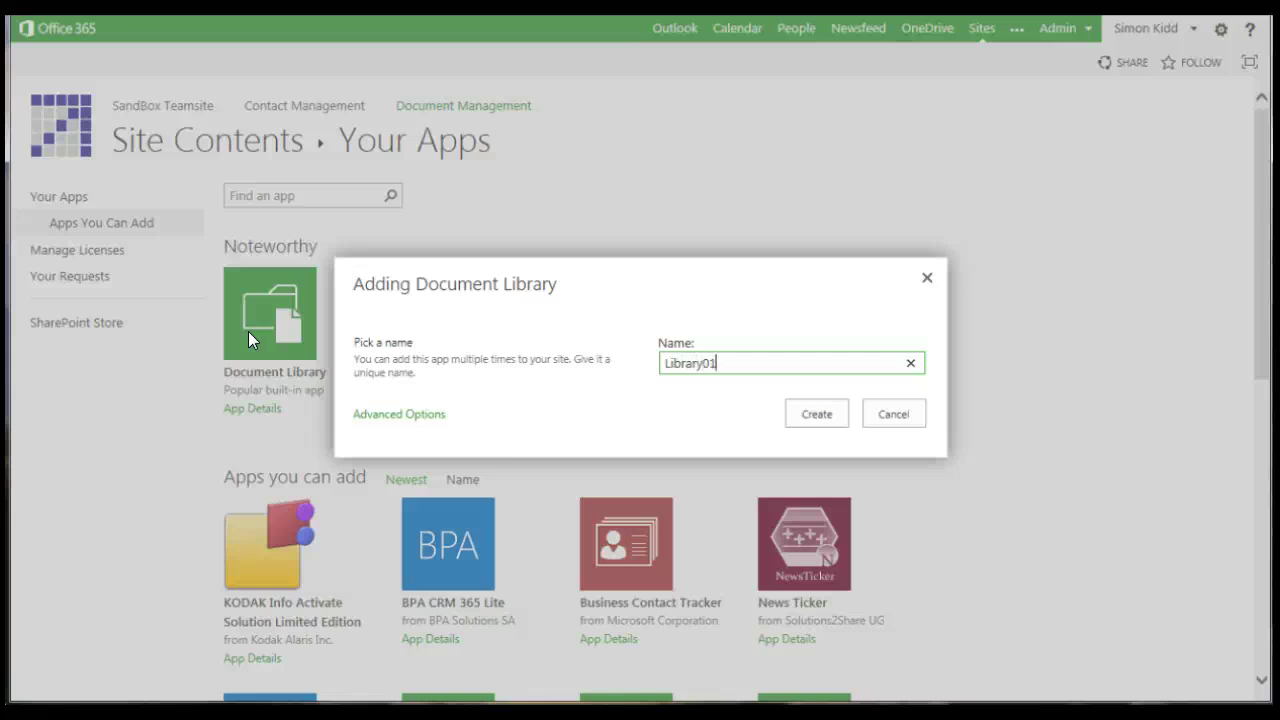
{"action": "left_click", "coordinate": [806, 416]}
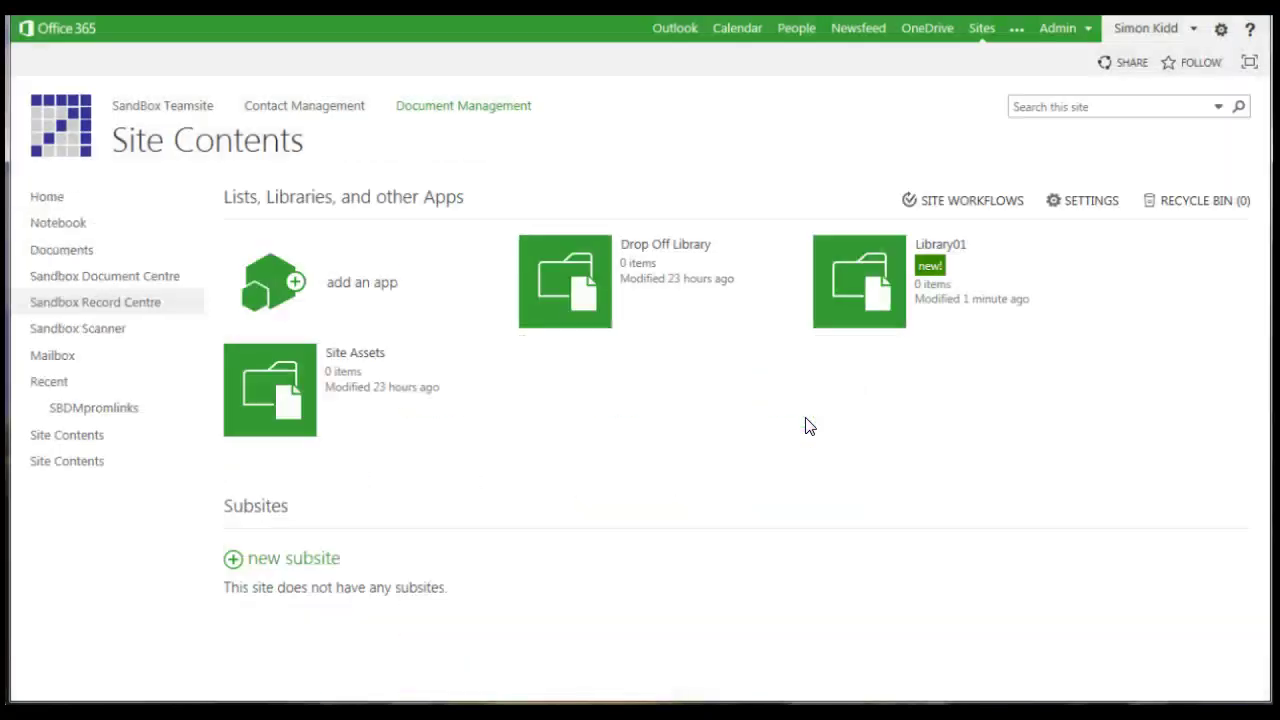
{"action": "left_click", "coordinate": [270, 288]}
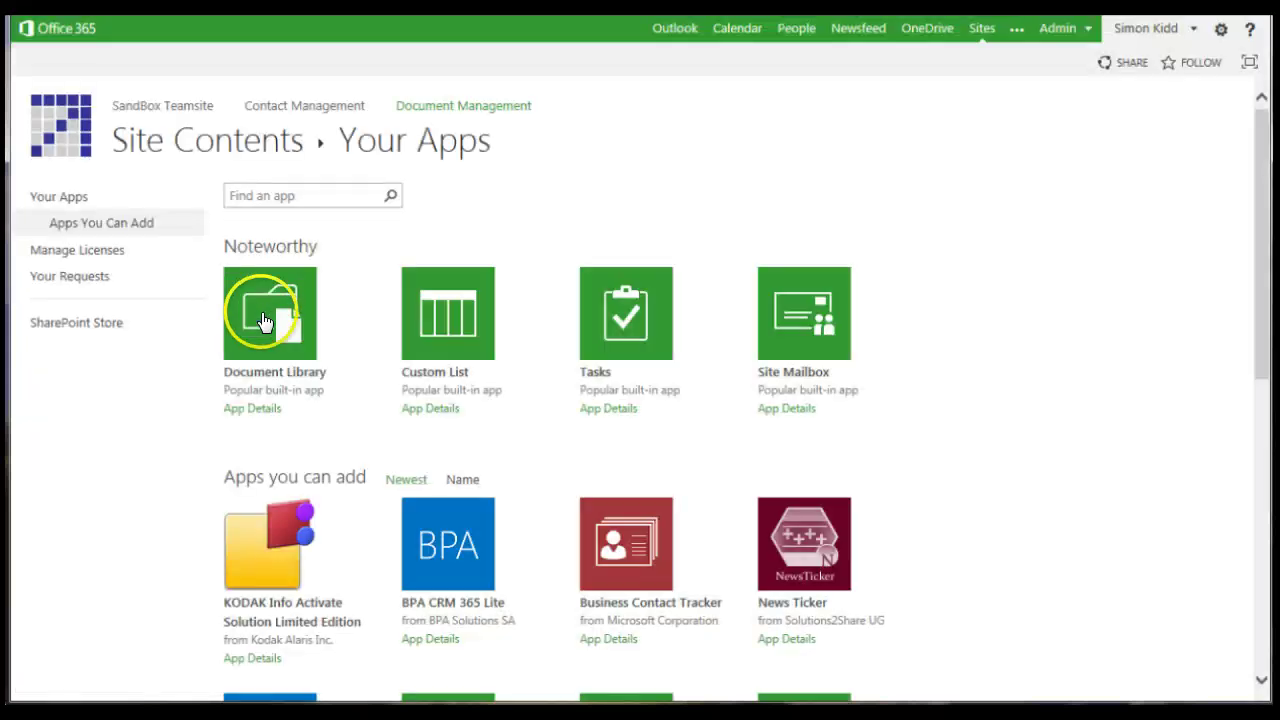
{"action": "left_click", "coordinate": [262, 314]}
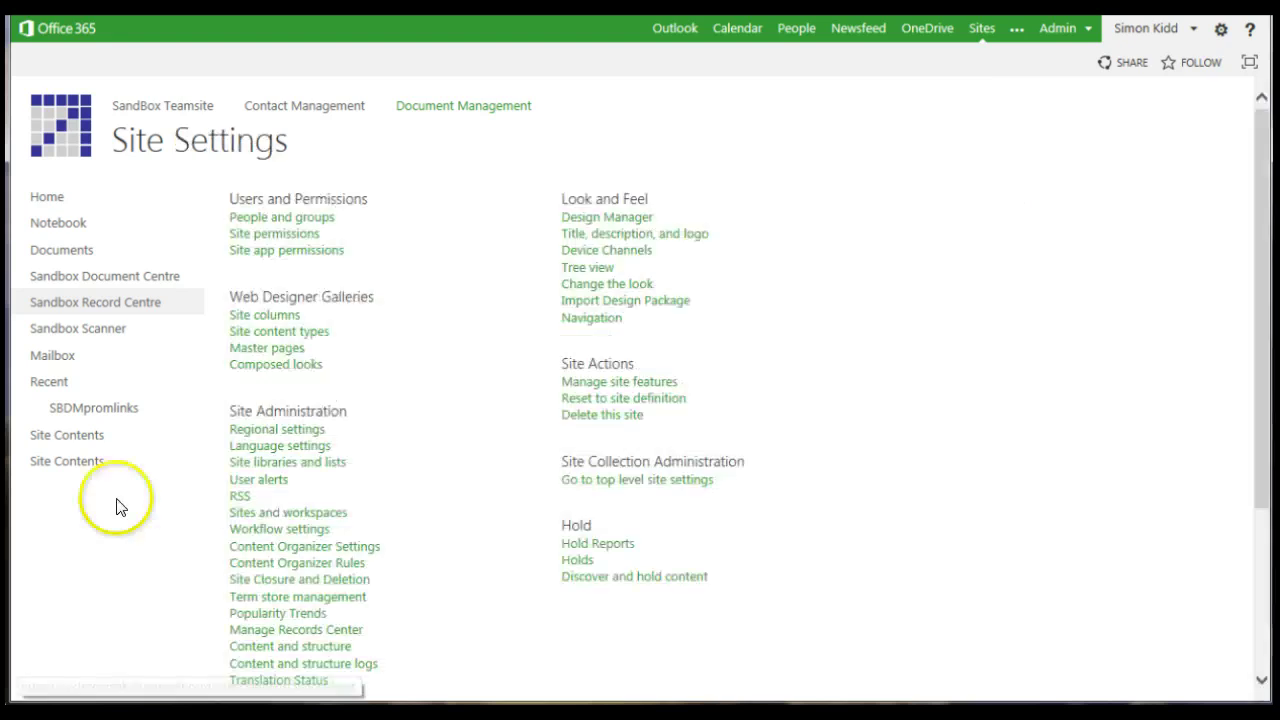
- Check the Content Organizer settings, then open the empty Content Organizer Rules list from Site Settings
{"action": "left_click_drag", "start_coordinate": [1268, 163], "coordinate": [1257, 243]}
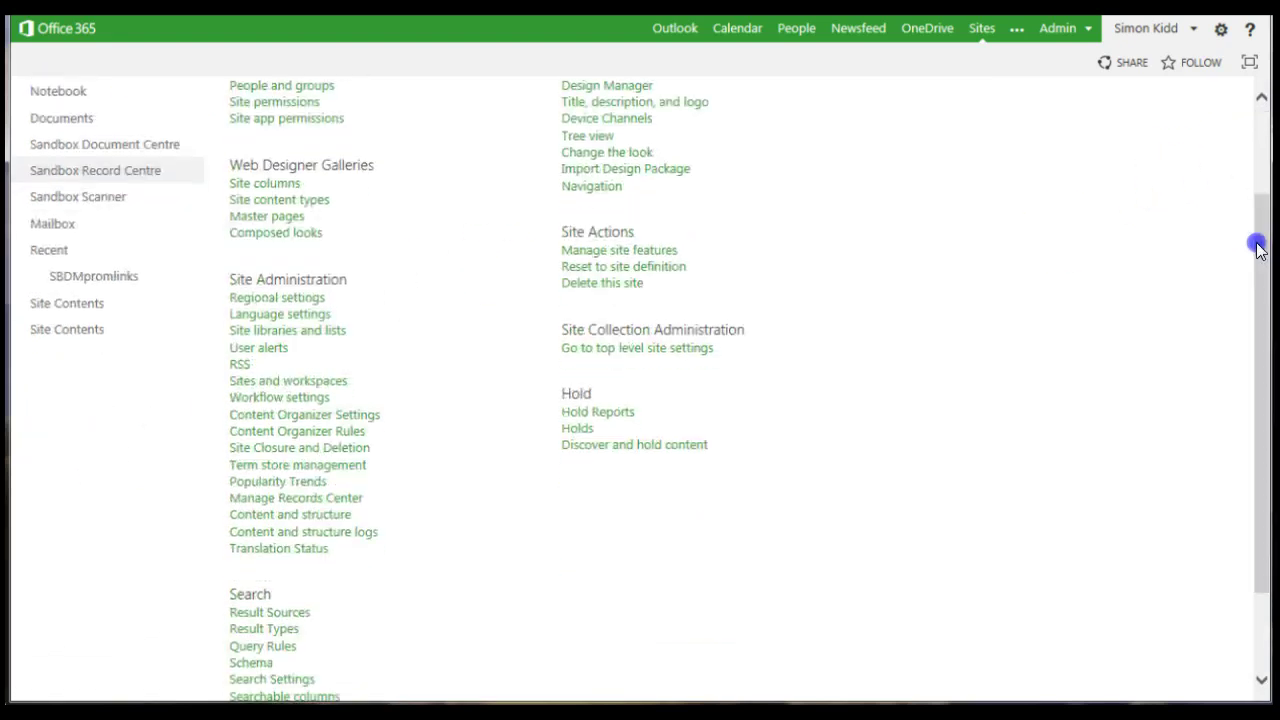
{"action": "left_click", "coordinate": [350, 421]}
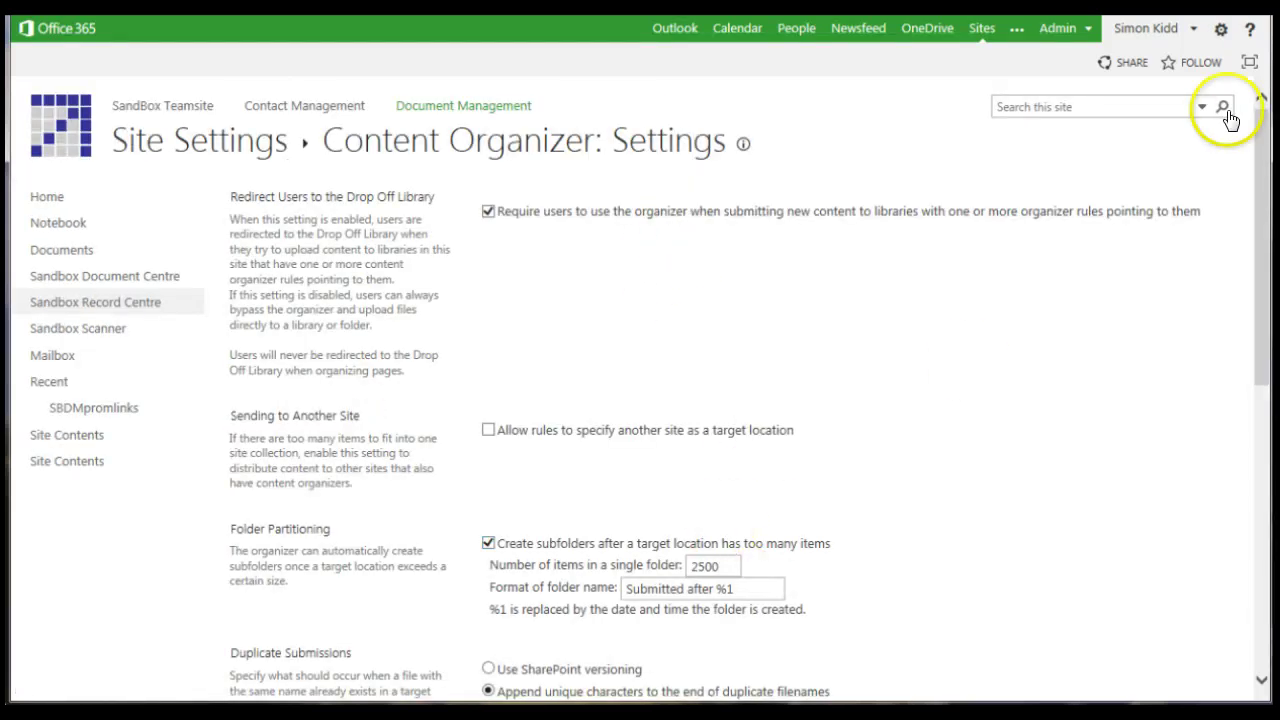
{"action": "mouse_move", "coordinate": [1260, 140]}
{"action": "left_mouse_down"}
{"action": "mouse_move", "coordinate": [1265, 400]}
{"action": "mouse_move", "coordinate": [1260, 129]}
{"action": "left_mouse_up"}
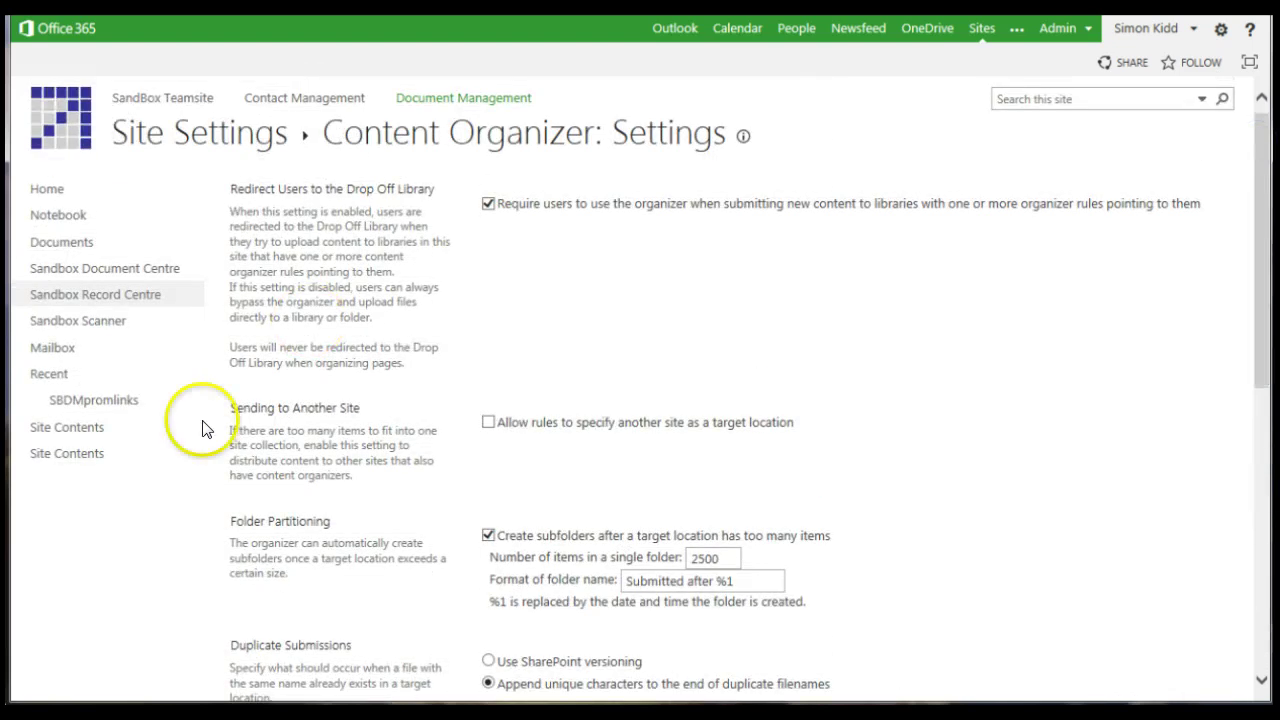
{"action": "key", "text": "alt+Left"}
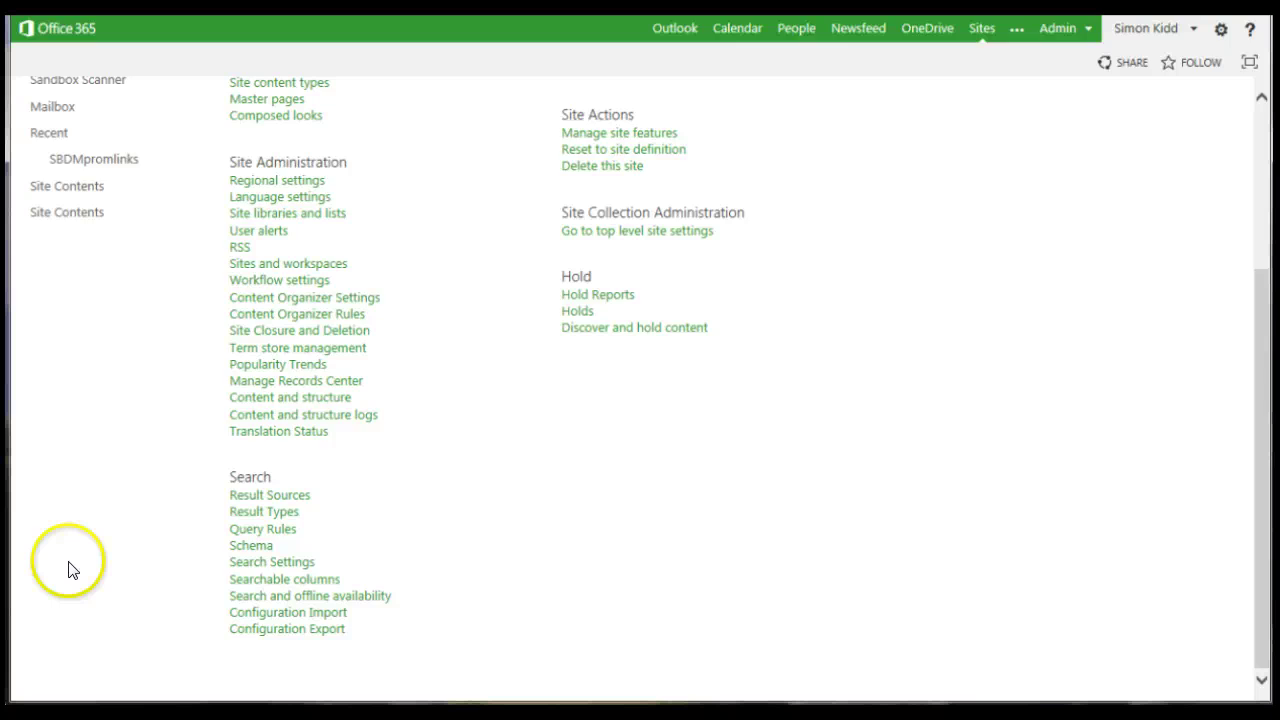
{"action": "left_click", "coordinate": [347, 317]}
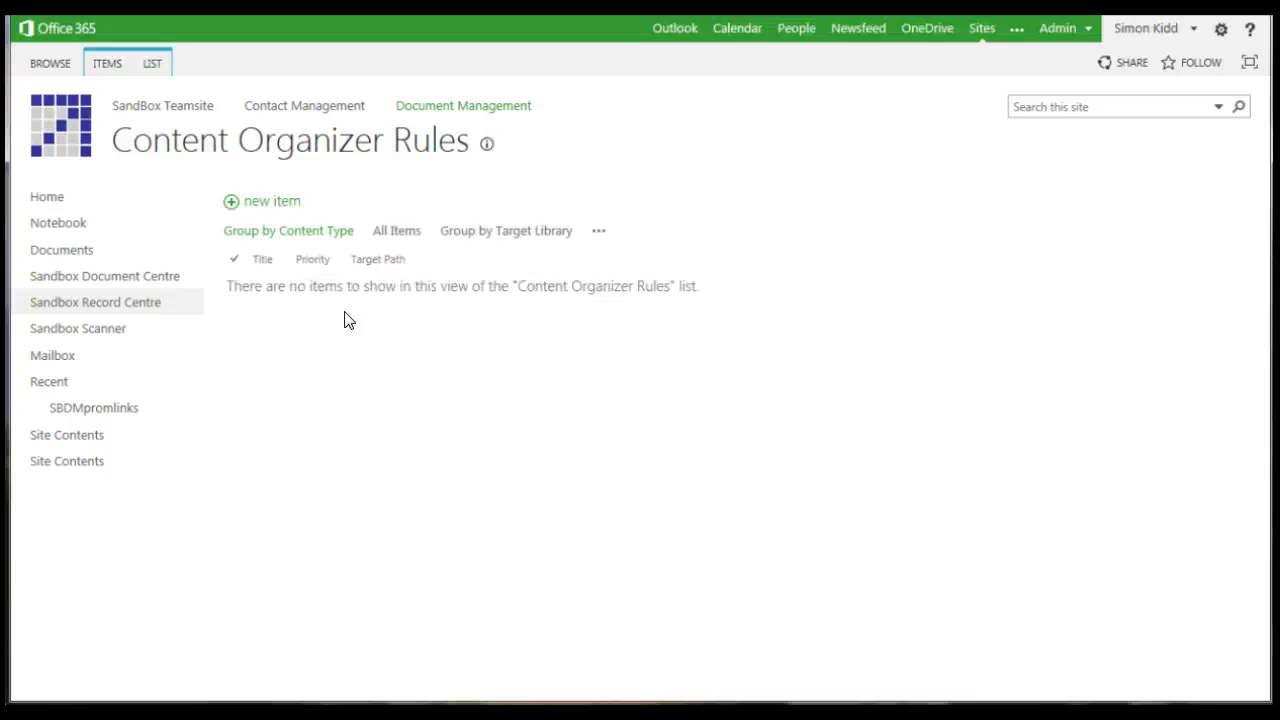
- Add a content organizer rule routing files whose Title contains CV to Library01
{"action": "left_click", "coordinate": [262, 206]}
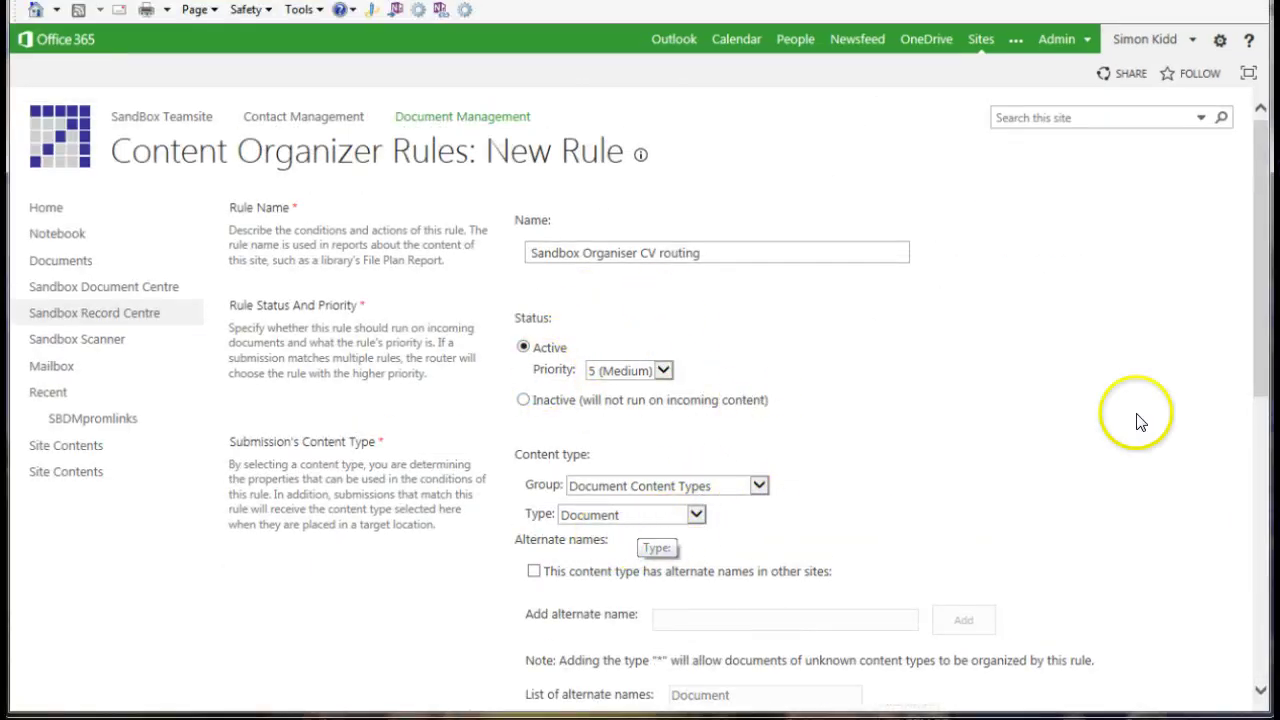
{"action": "left_click_drag", "start_coordinate": [1251, 280], "coordinate": [1256, 572]}
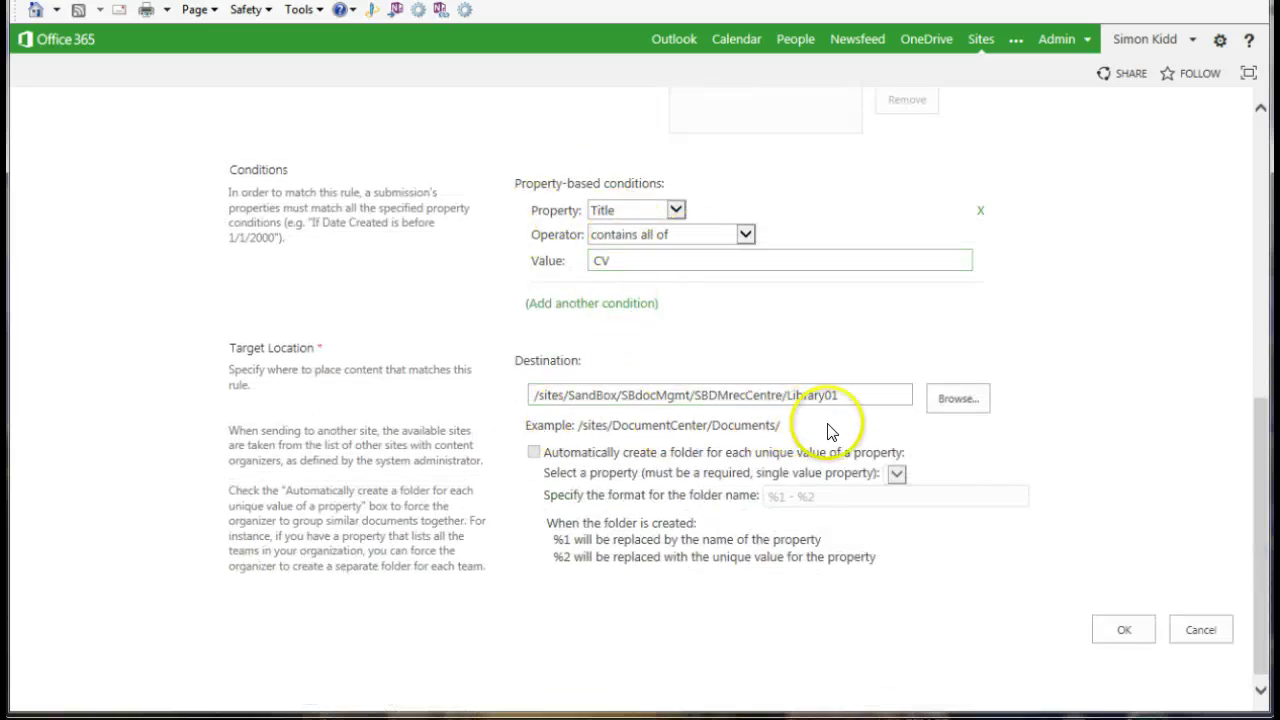
{"action": "left_click", "coordinate": [1126, 632]}
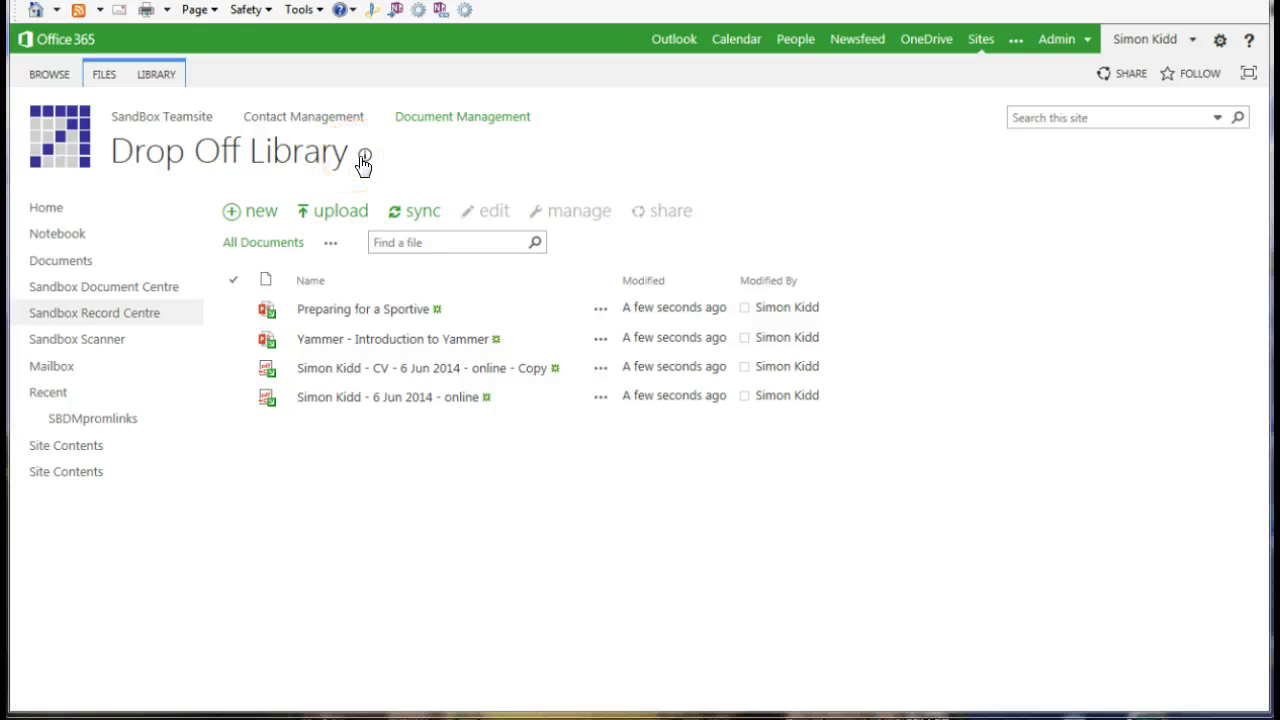
- Show the Drop Off Library's description callout, then dismiss it
{"action": "left_click", "coordinate": [363, 160]}
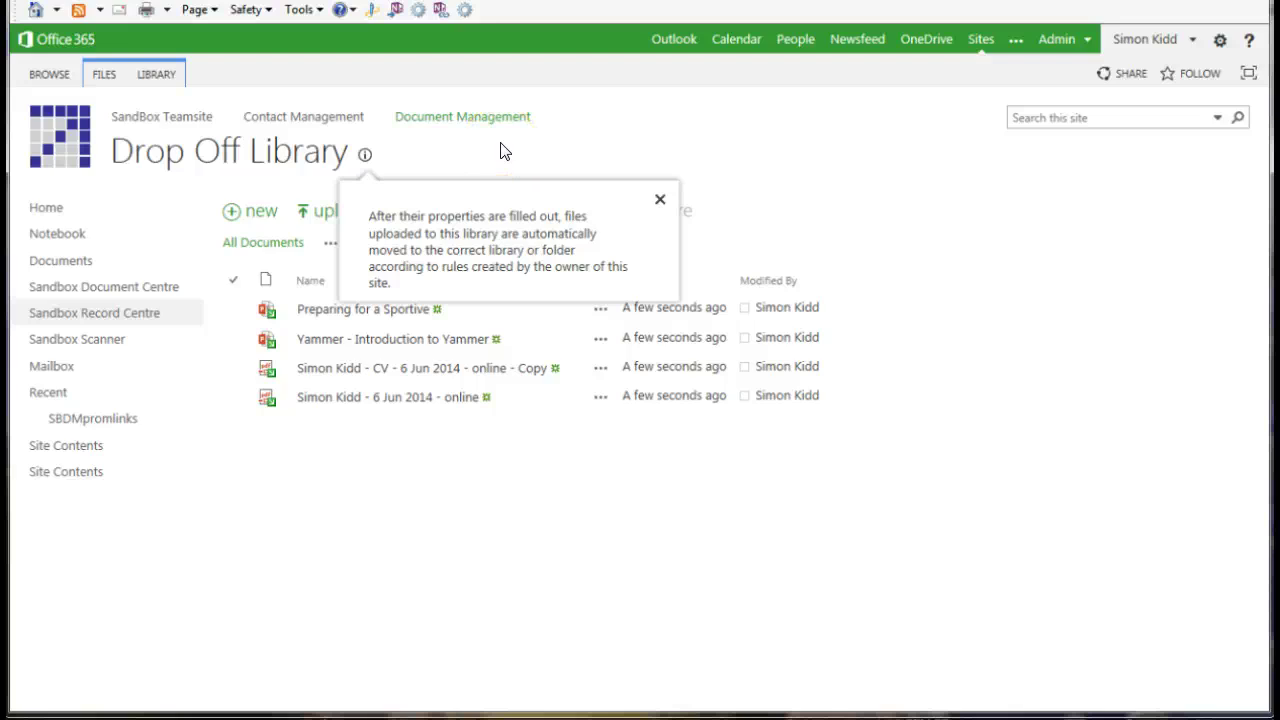
{"action": "left_click", "coordinate": [437, 572]}
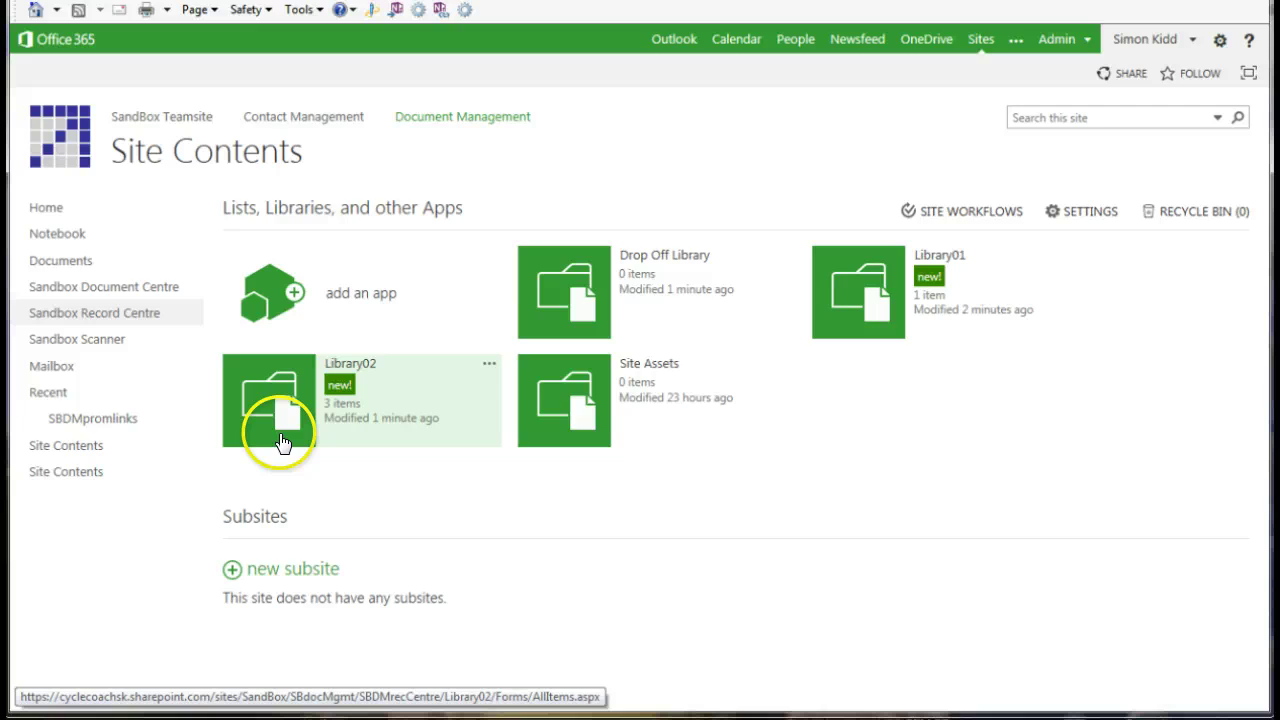
- Browse the routed files in Library01, then in Library02 via Site Contents
{"action": "left_click", "coordinate": [855, 292]}
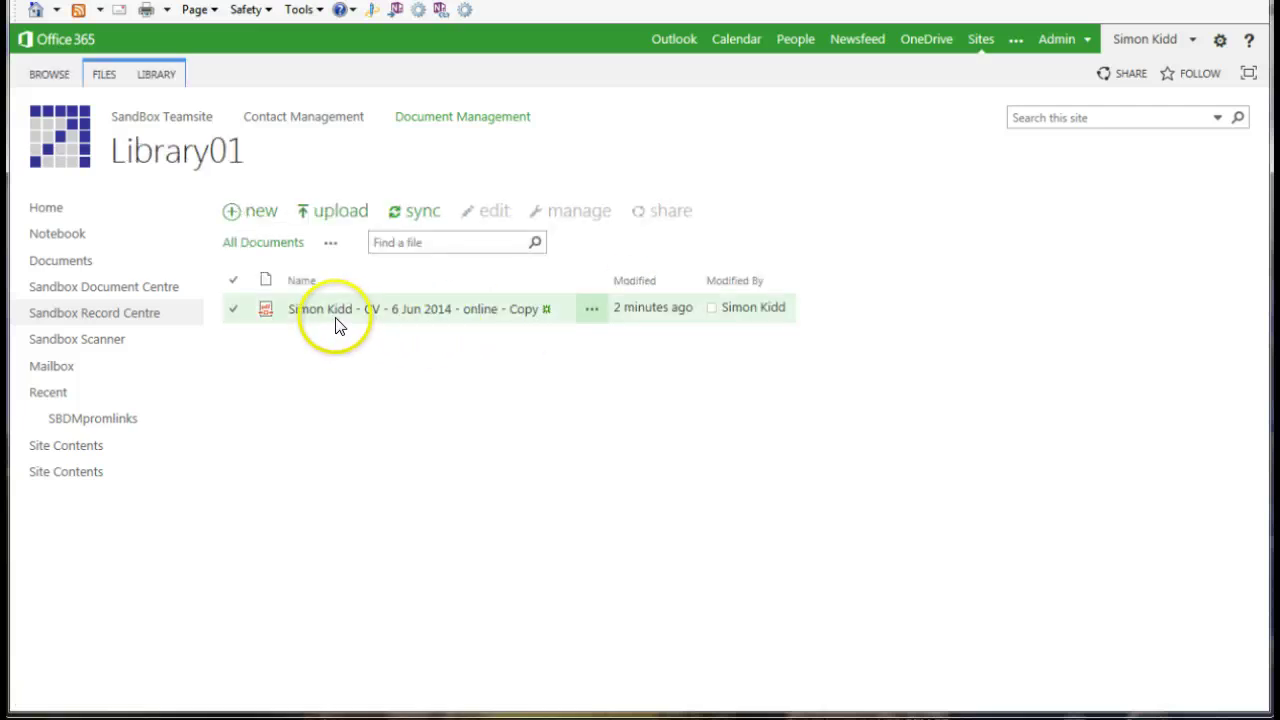
{"action": "left_click", "coordinate": [53, 478]}
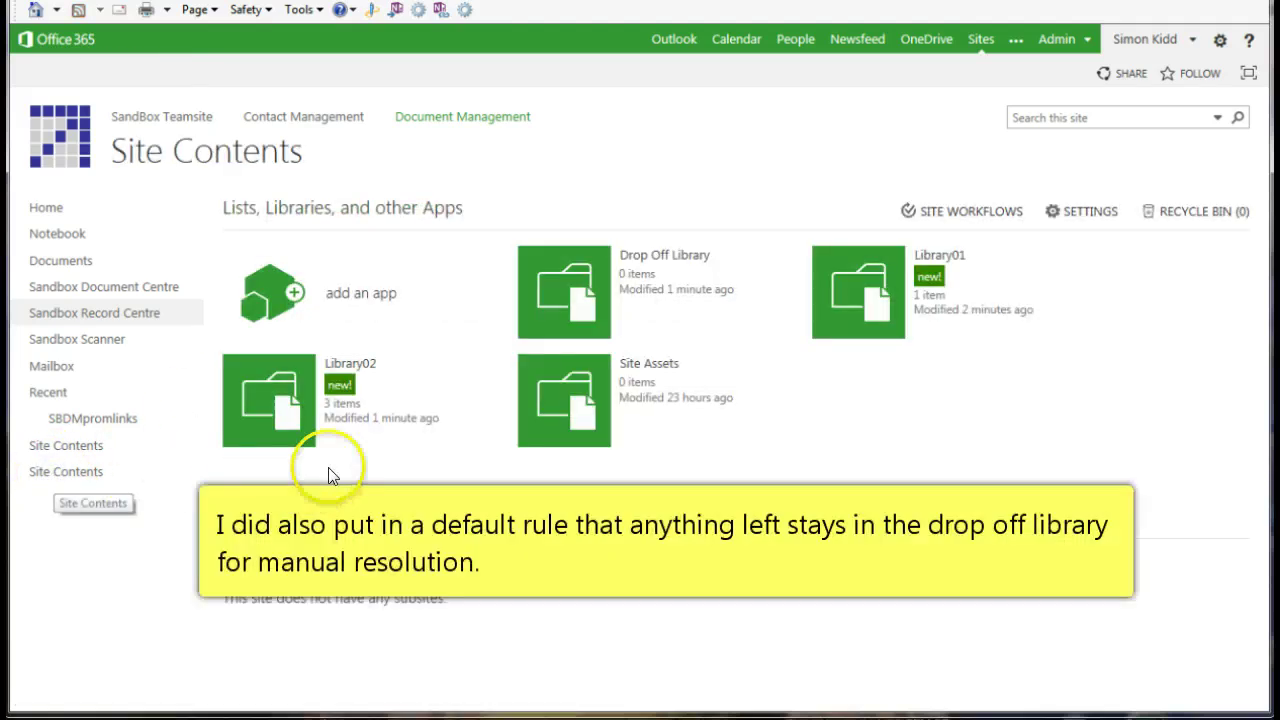
{"action": "left_click", "coordinate": [288, 403]}
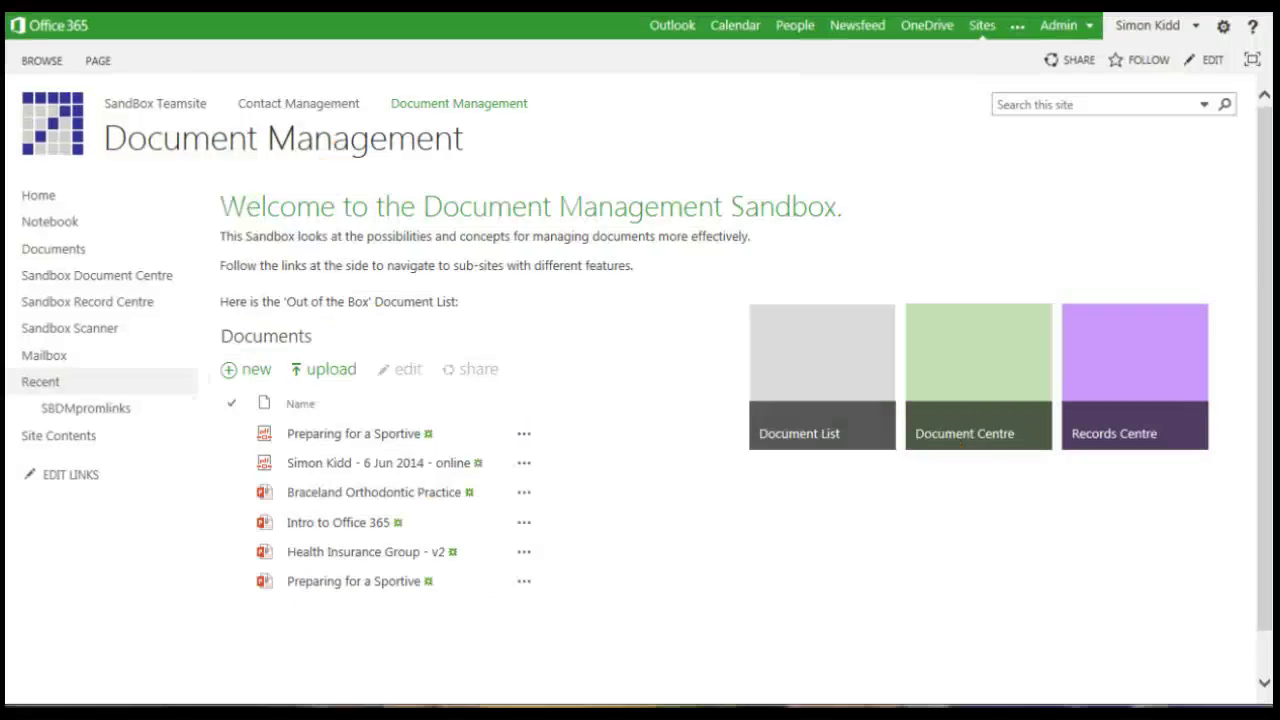
- Move the OneDrive Explorer window to the upper left and open the Shared with Everyone folder
{"action": "left_click_drag", "start_coordinate": [1270, 100], "coordinate": [471, 122]}
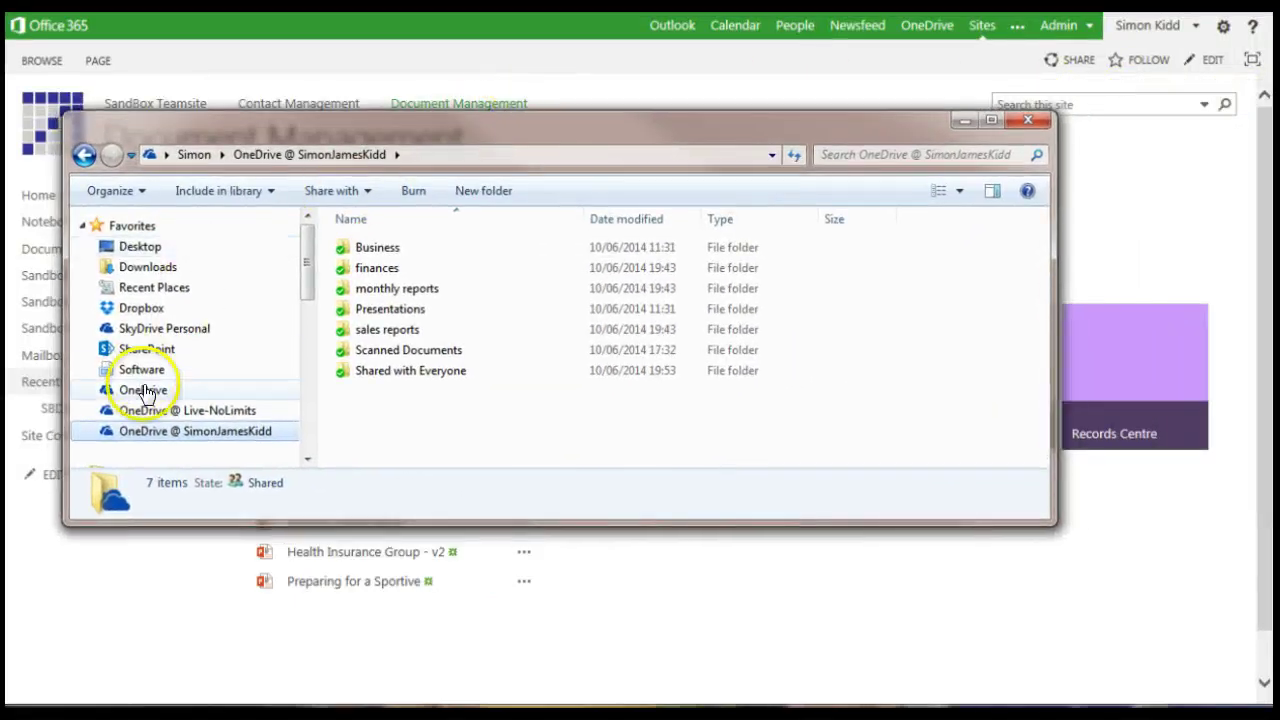
{"action": "double_click", "coordinate": [368, 370]}
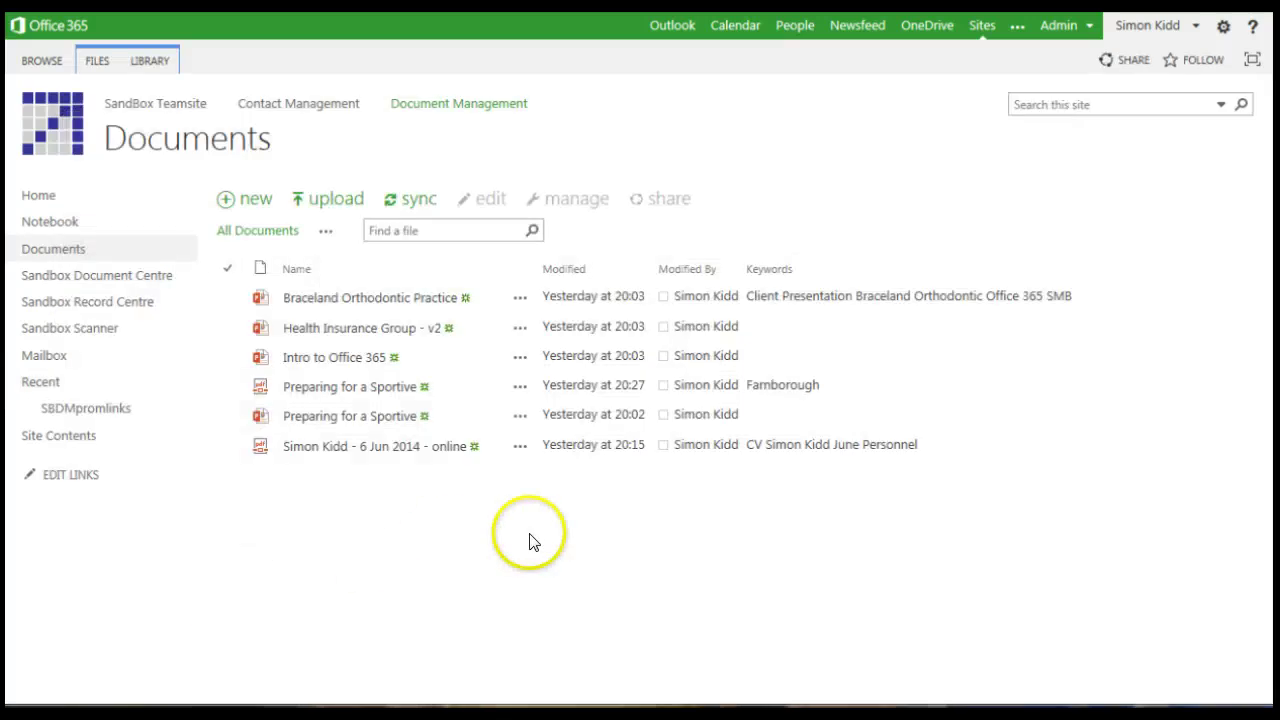
- Open the Braceland Orthodontic Practice file's Edit Properties page to review its metadata
{"action": "left_click", "coordinate": [520, 330]}
{"action": "left_click", "coordinate": [521, 304]}
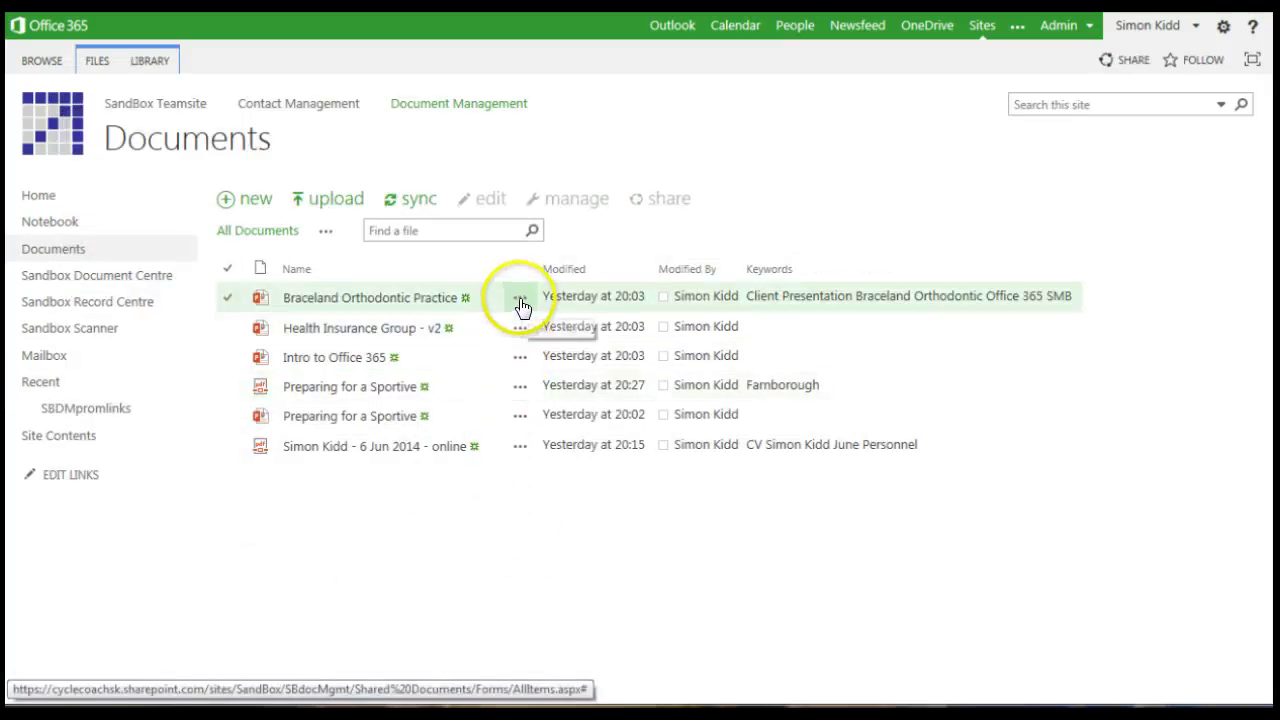
{"action": "left_click", "coordinate": [520, 300]}
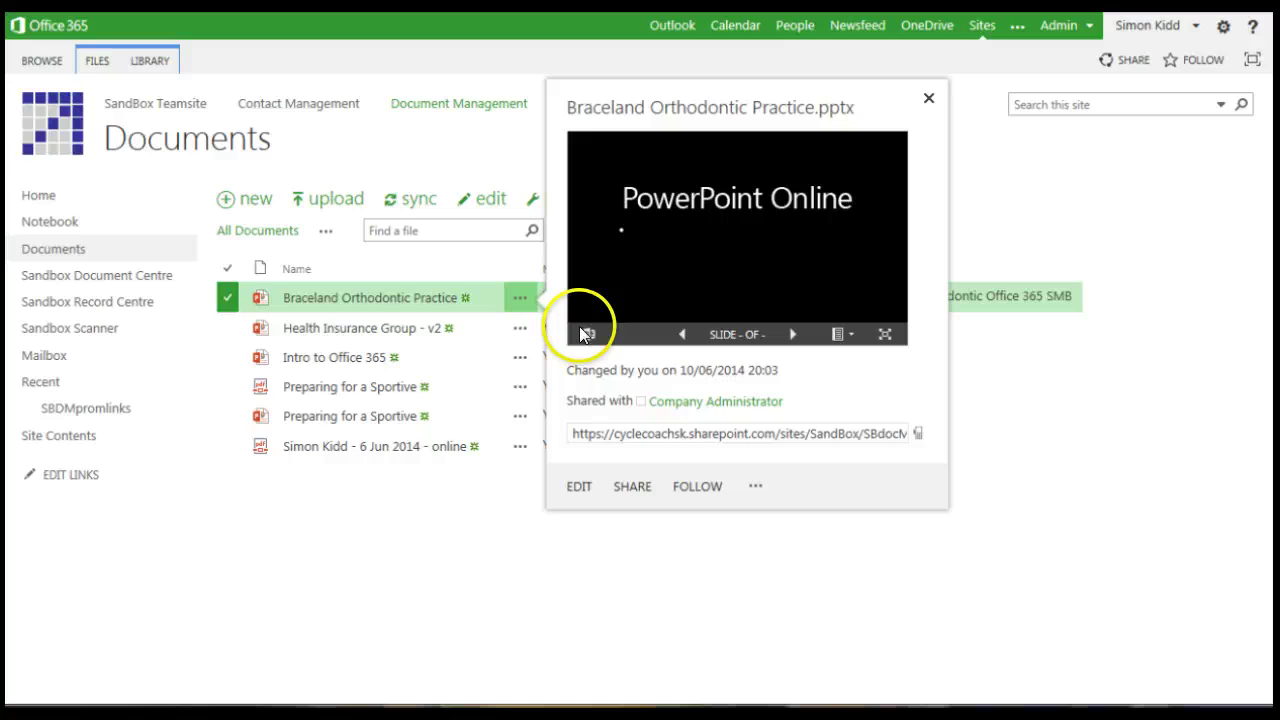
{"action": "left_click", "coordinate": [754, 487]}
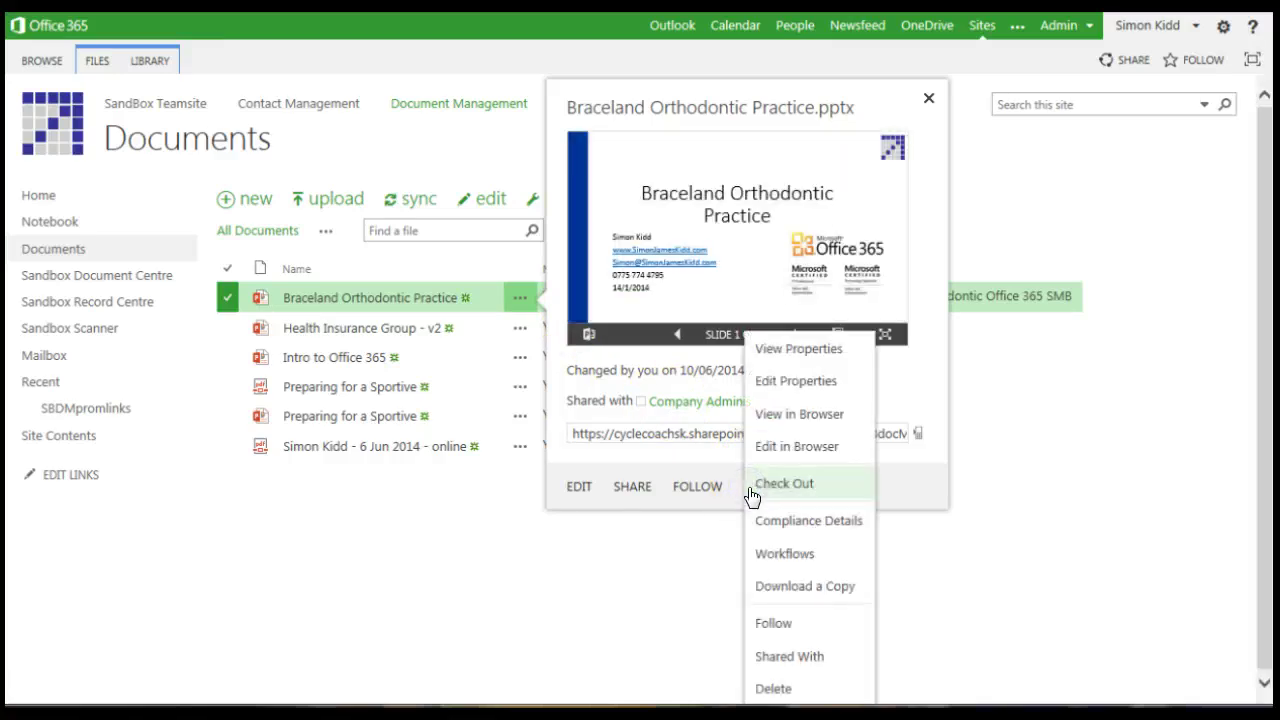
{"action": "left_click", "coordinate": [766, 381]}
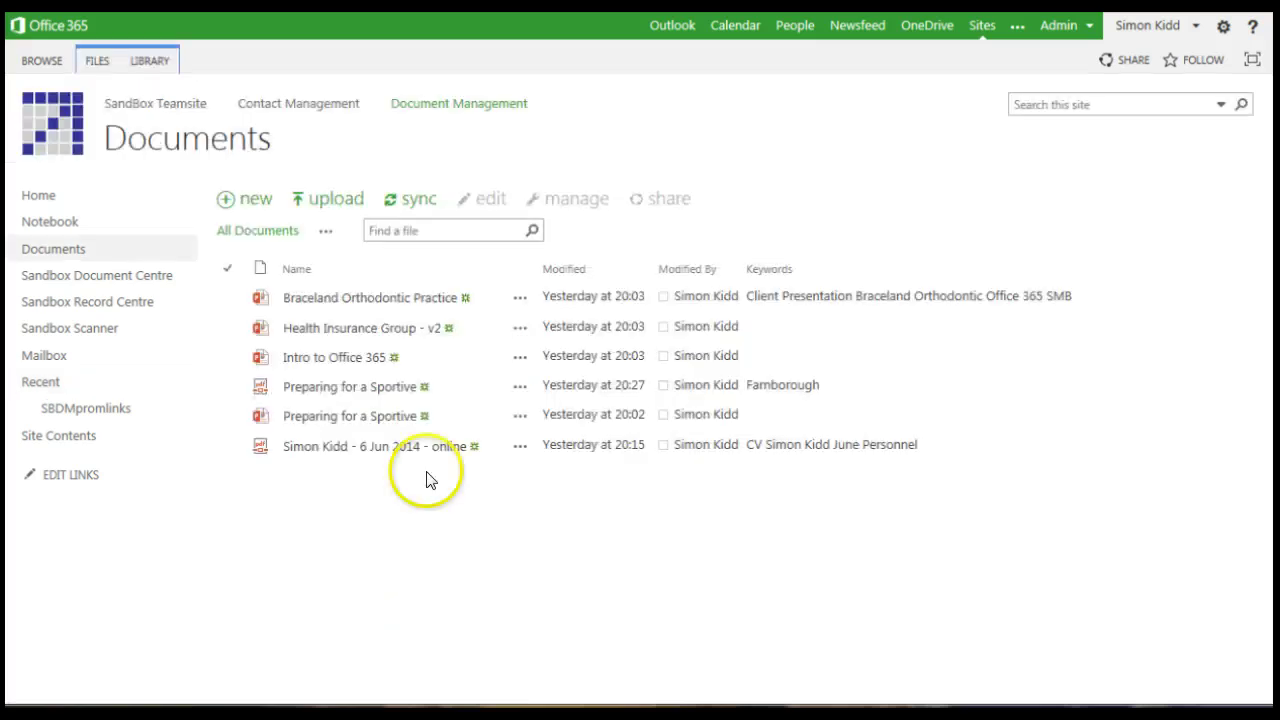
- Filter the Documents library to files matching 'marconi'
{"action": "left_click", "coordinate": [462, 229]}
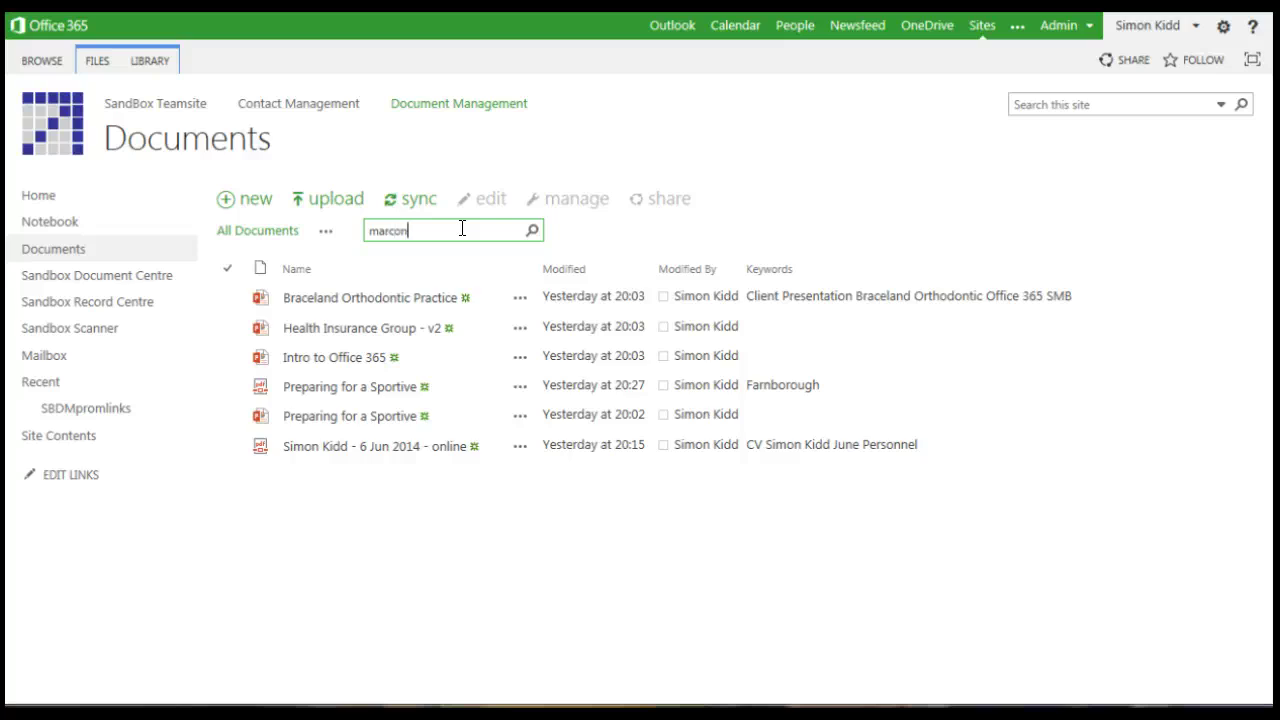
{"action": "type", "text": "marconi"}
{"action": "key", "text": "Return"}
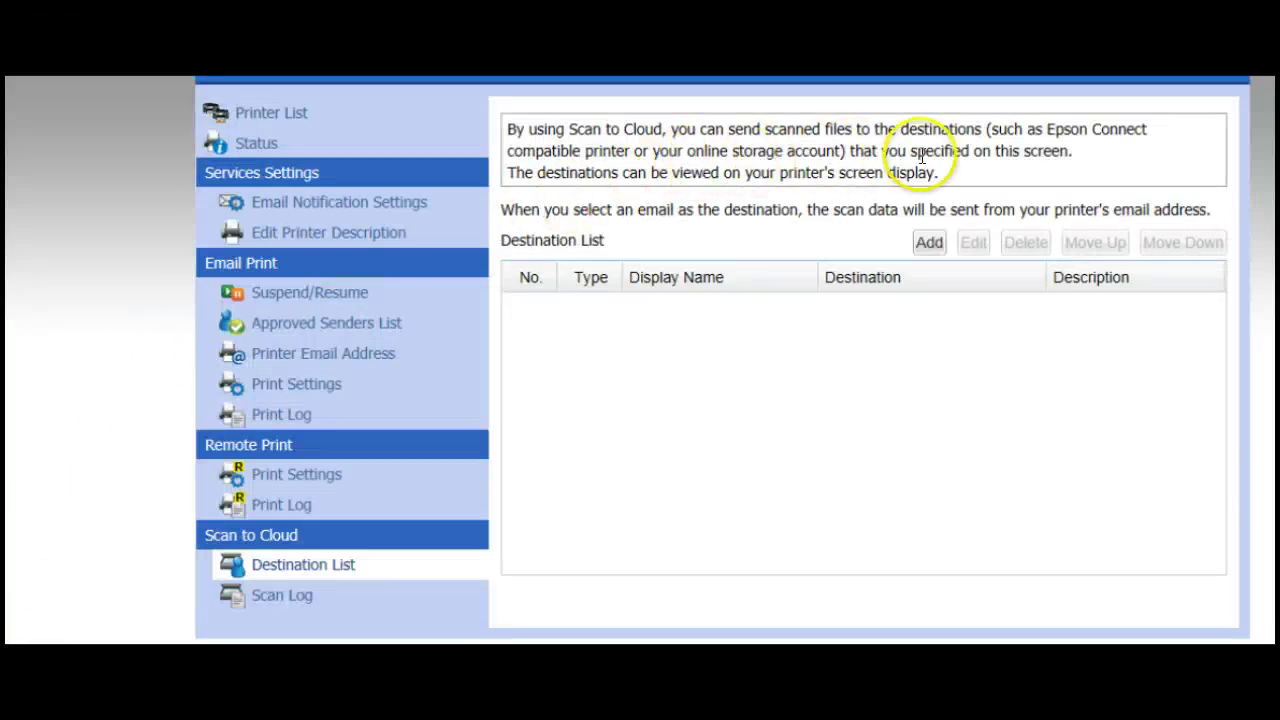
- Add a new destination to the empty Scan to Cloud Destination List
{"action": "left_click", "coordinate": [929, 242]}
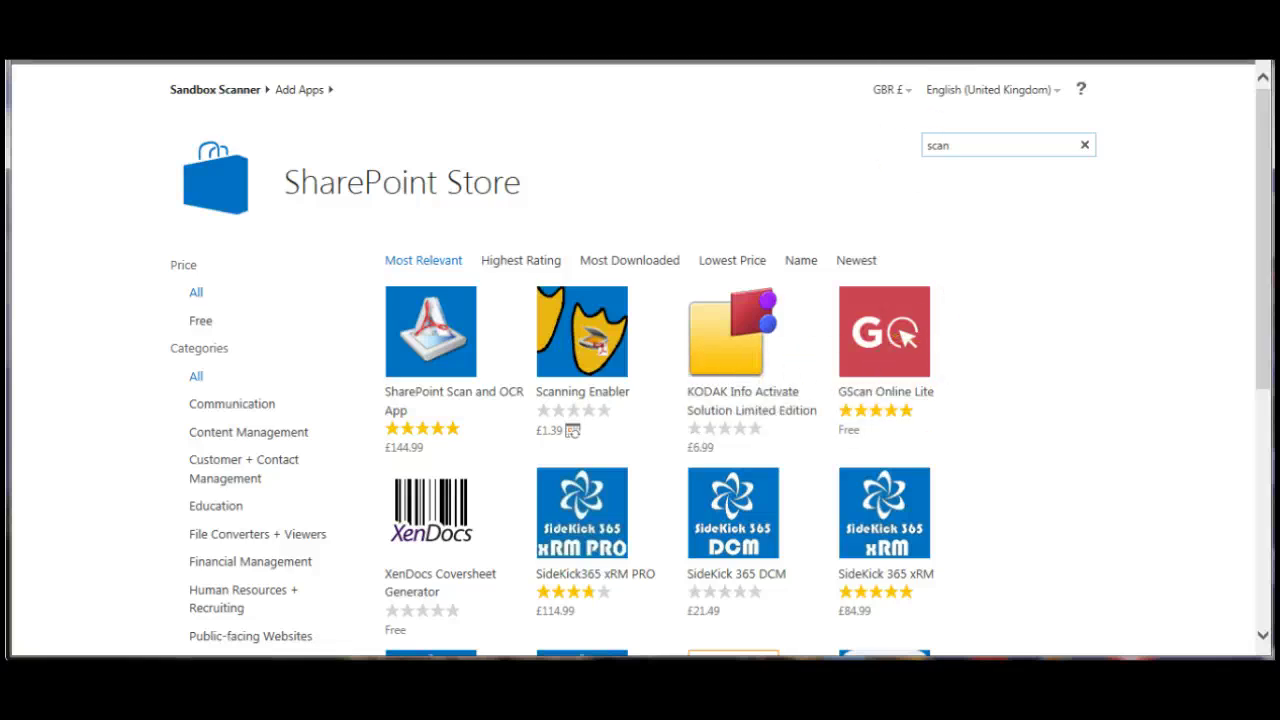
- Open the KODAK Info Activate Solution Limited Edition app from the scan results and scroll its details
{"action": "left_click_drag", "start_coordinate": [1251, 149], "coordinate": [1196, 138]}
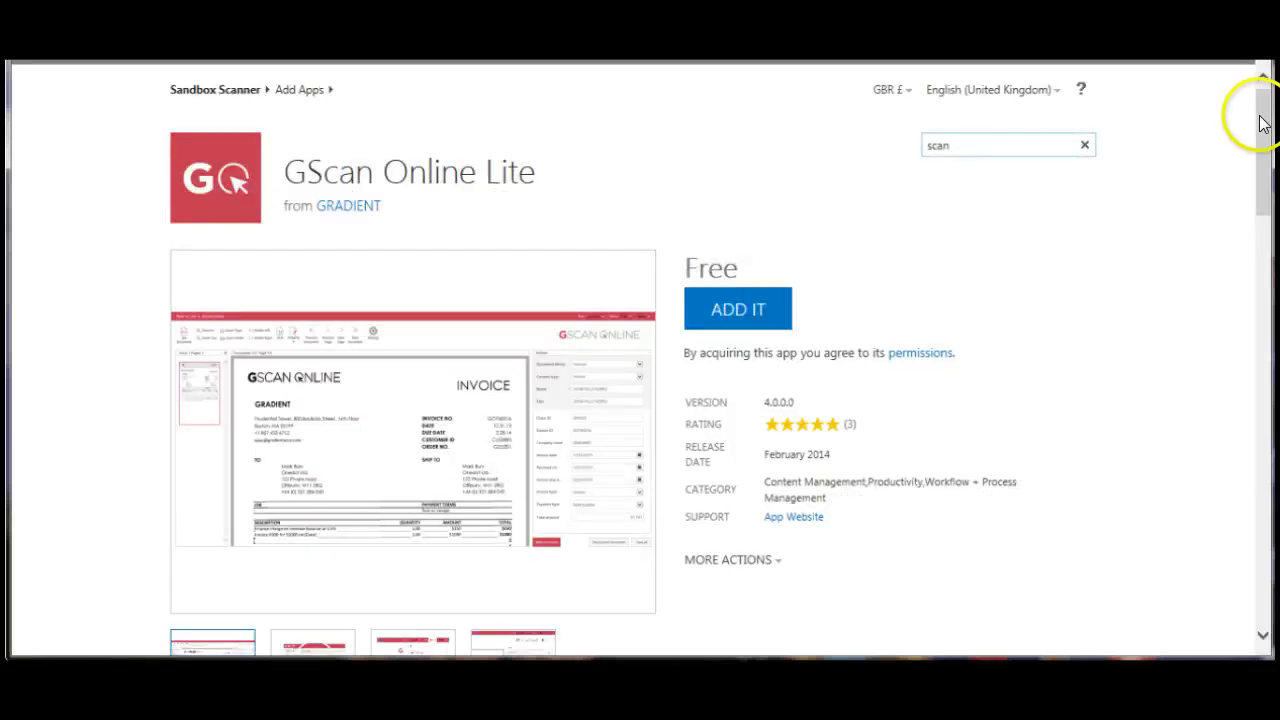
{"action": "left_click_drag", "start_coordinate": [1260, 120], "coordinate": [1237, 104]}
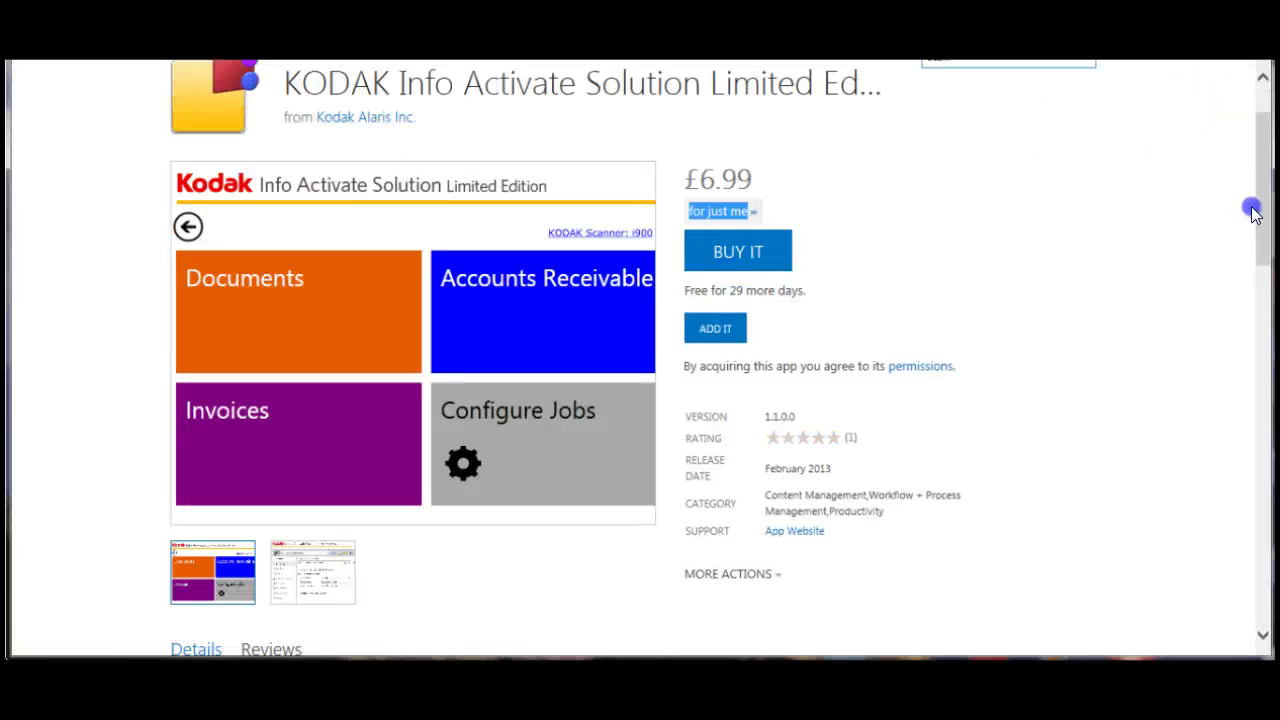
{"action": "left_click", "coordinate": [1258, 190]}
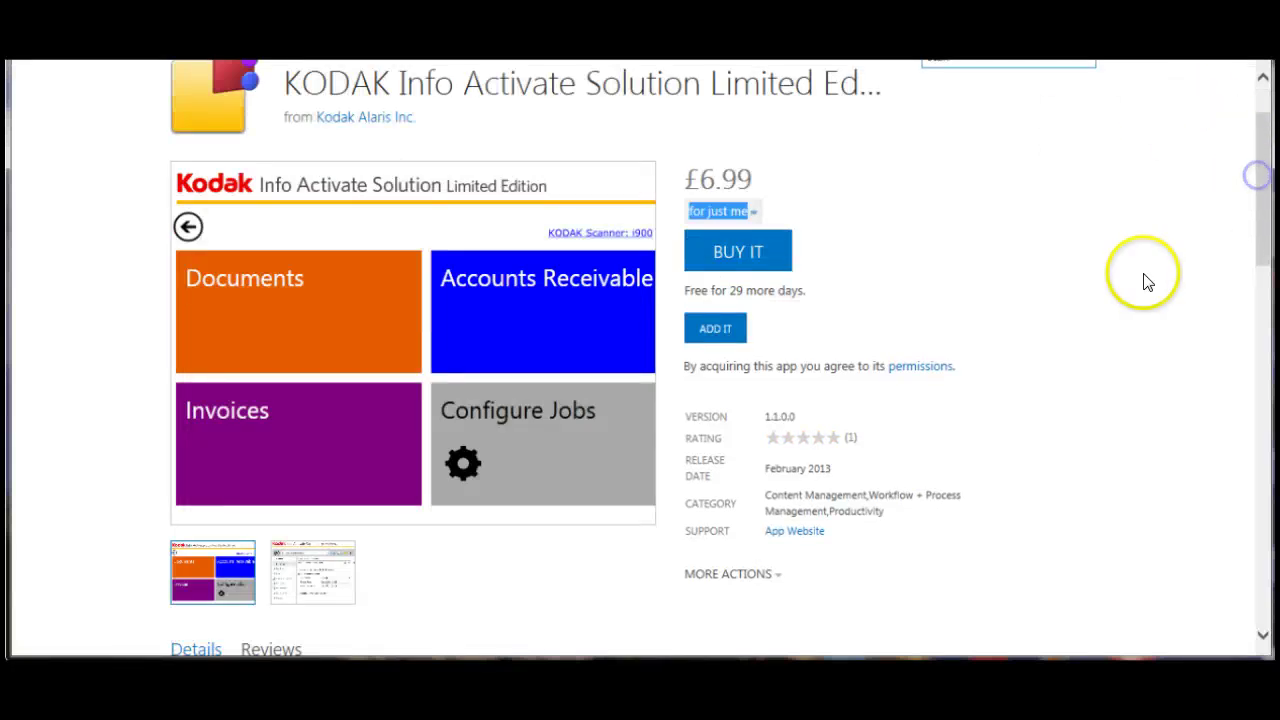
{"action": "scroll", "coordinate": [1130, 292], "scroll_direction": "down", "scroll_amount": 5}
{"action": "scroll", "coordinate": [1122, 300], "scroll_direction": "down", "scroll_amount": 5}
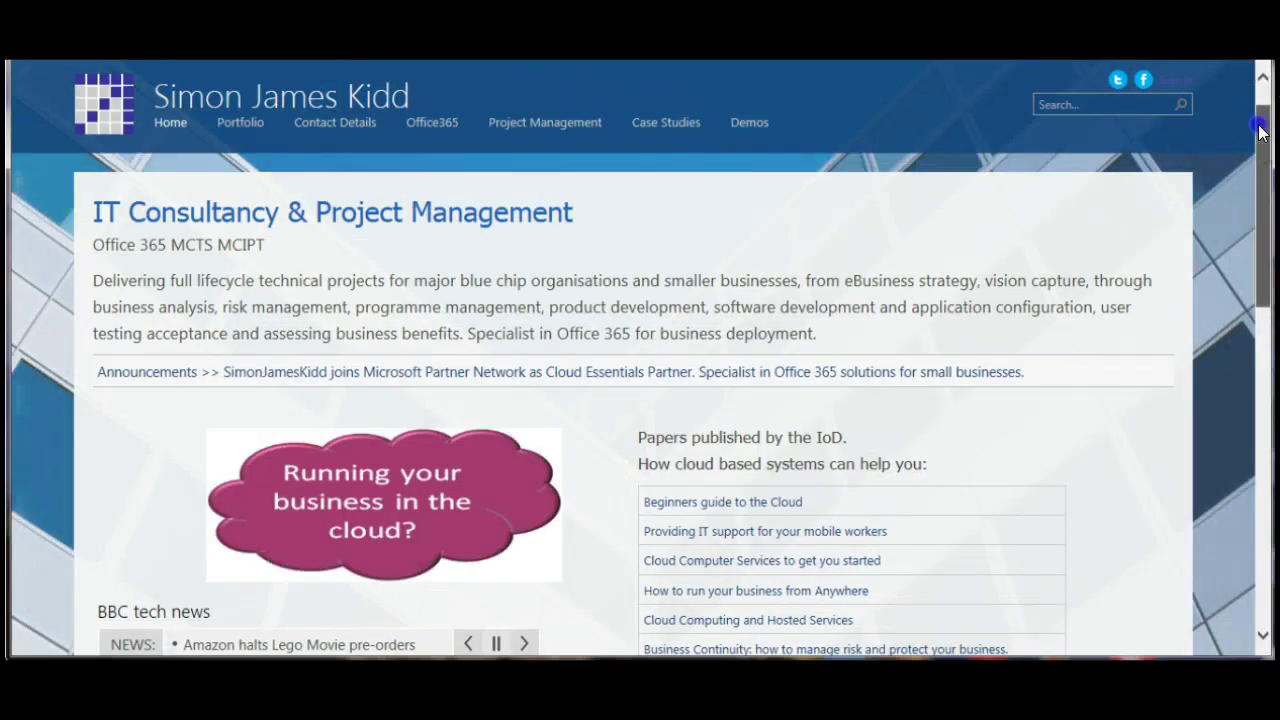
- Scroll the consultancy website home page down to the footer's YouTube channel link
{"action": "left_click_drag", "start_coordinate": [1260, 130], "coordinate": [1266, 449]}
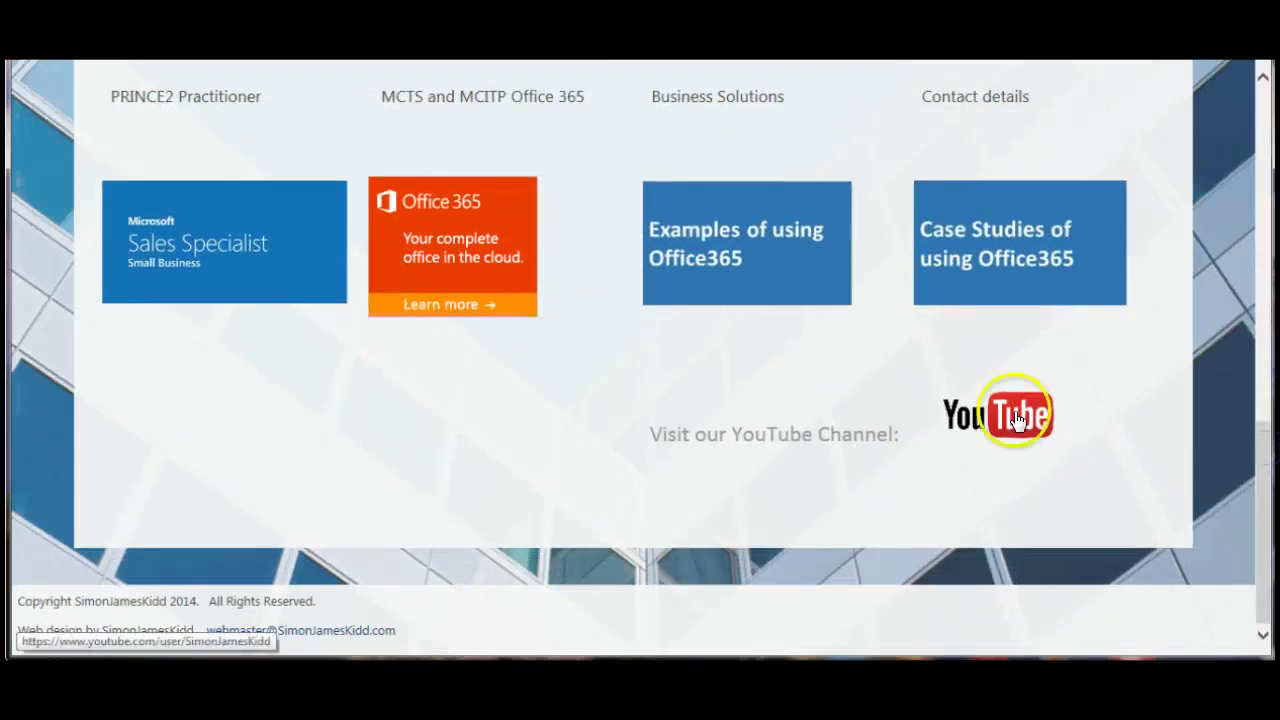